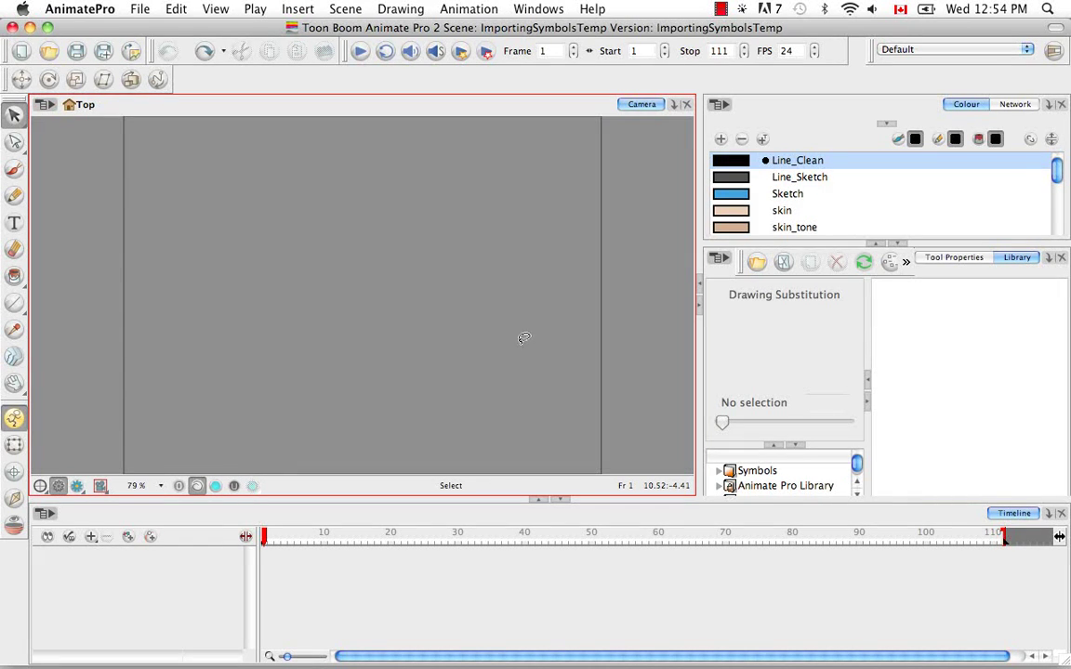
Collapse Drawing Substitution and open Animate Pro Library's KarateRabbit folder to list its templates.
{"action": "left_click", "coordinate": [775, 445]}
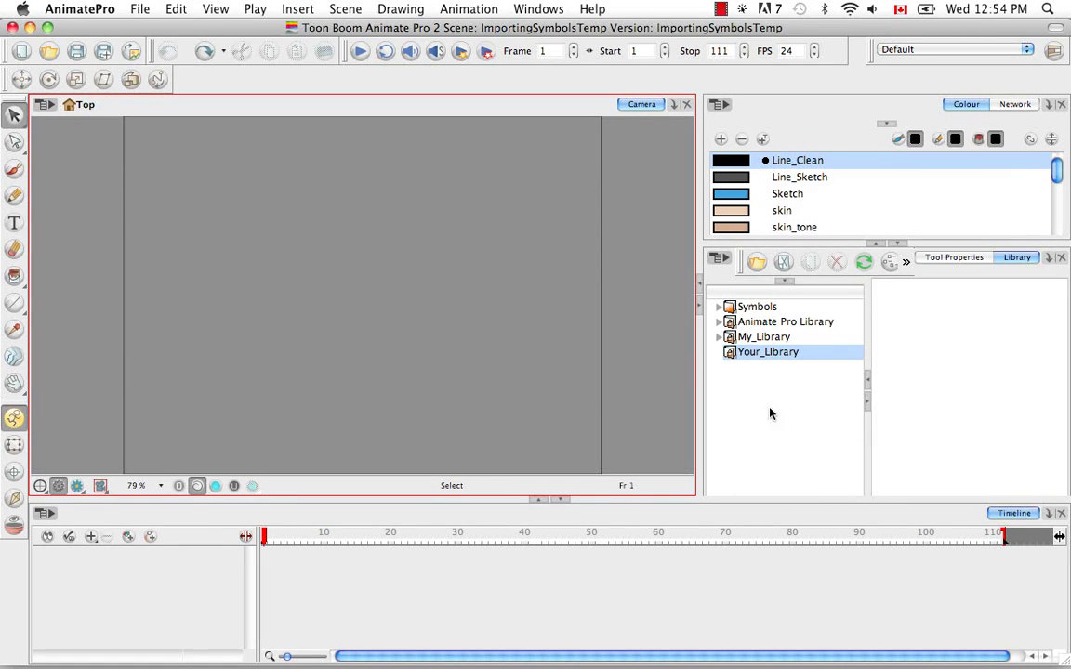
{"action": "left_click", "coordinate": [742, 322]}
{"action": "left_click", "coordinate": [719, 321]}
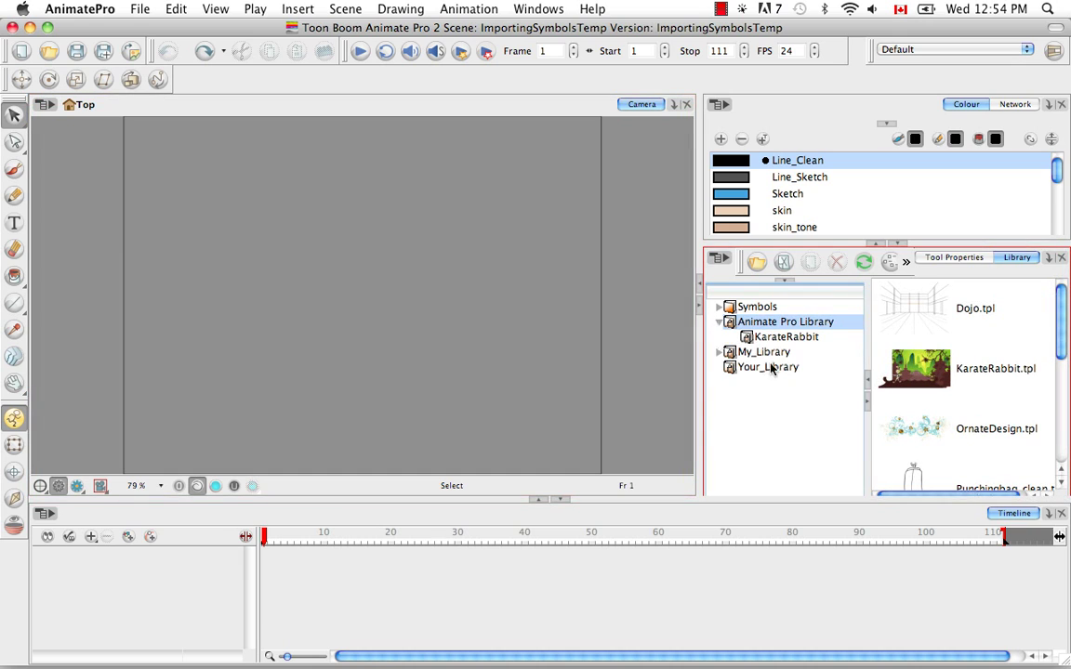
{"action": "left_click", "coordinate": [761, 340]}
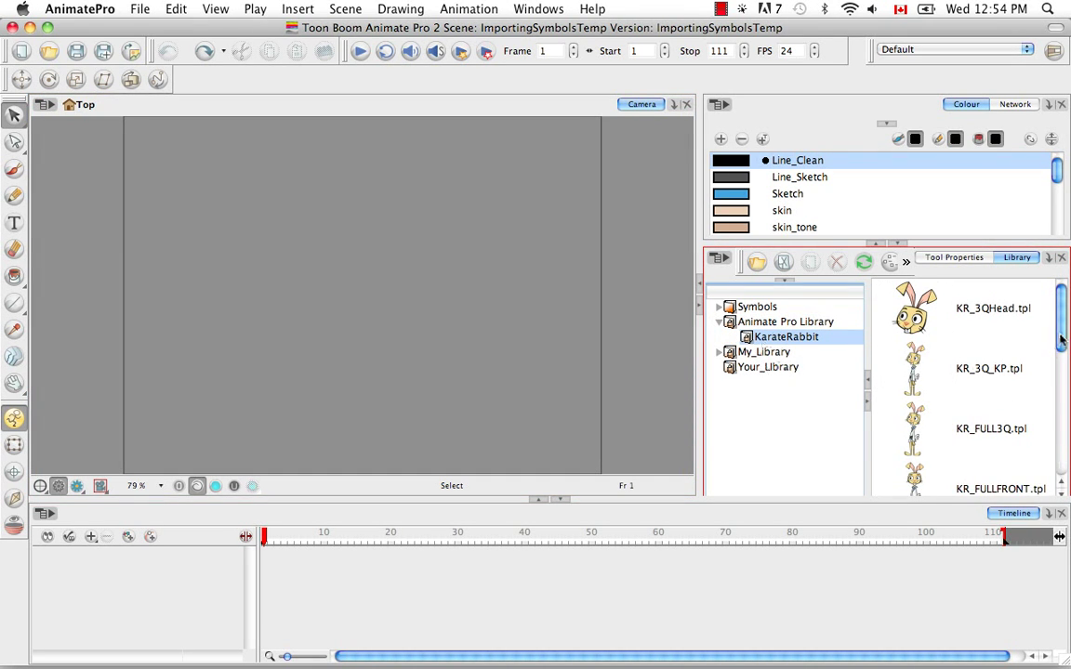
{"action": "scroll", "coordinate": [1067, 340], "scroll_direction": "down", "scroll_amount": 1}
{"action": "scroll", "coordinate": [1067, 340], "scroll_direction": "down", "scroll_amount": 1}
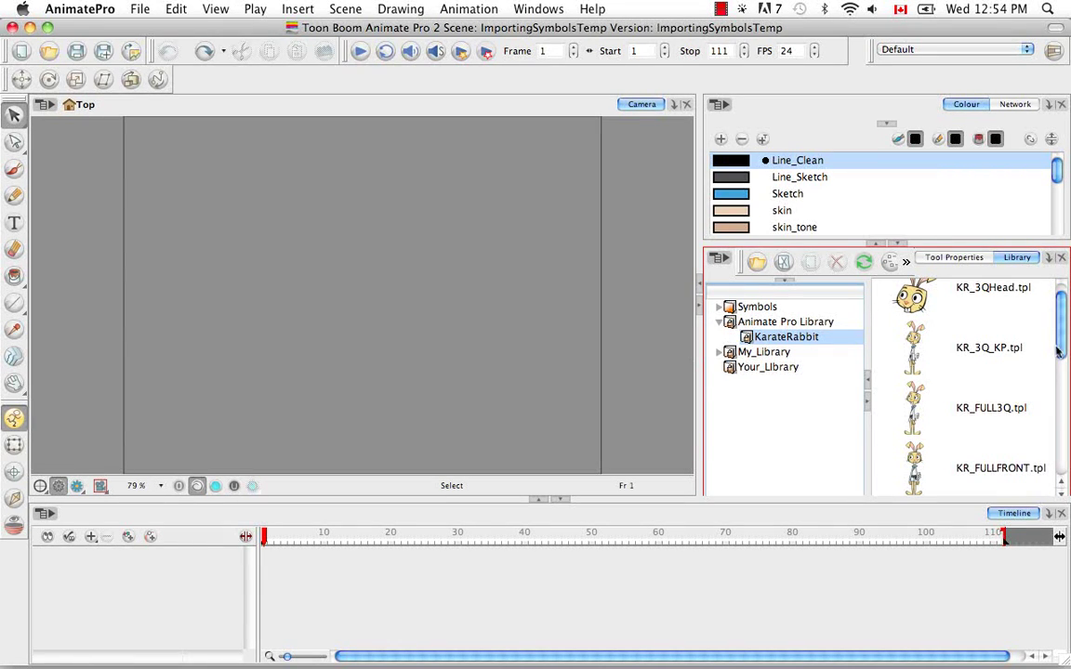
Place the KR_FULLPROFILE.tpl rabbit template into the Camera view.
{"action": "left_click_drag", "start_coordinate": [1059, 340], "coordinate": [1059, 386]}
{"action": "left_click", "coordinate": [1013, 395]}
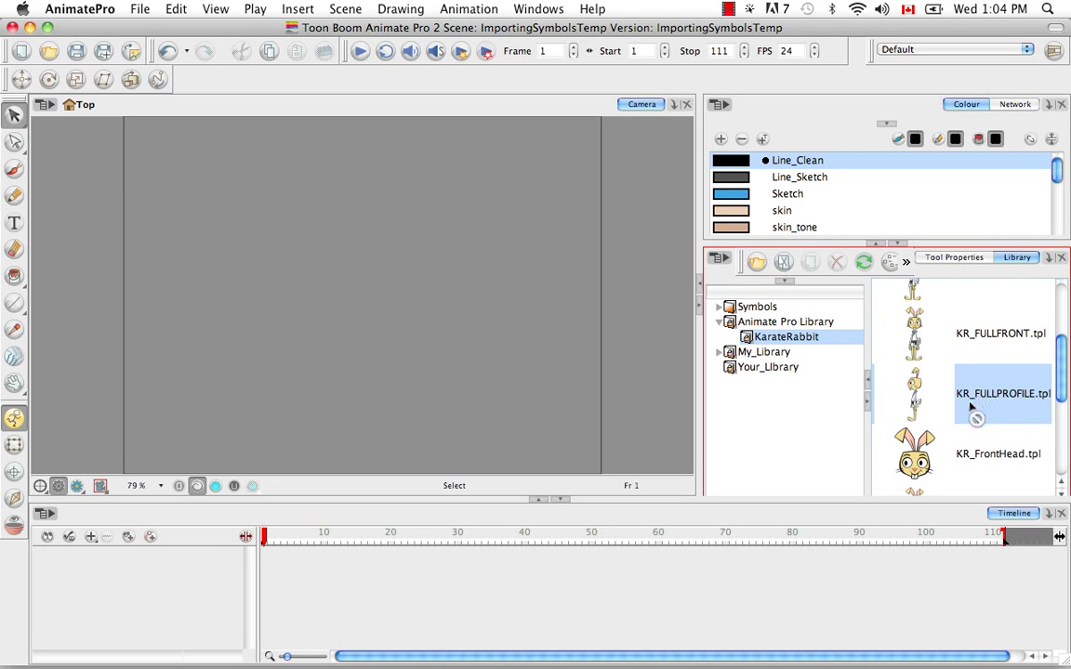
{"action": "left_click_drag", "start_coordinate": [962, 407], "coordinate": [551, 487]}
{"action": "left_click_drag", "start_coordinate": [368, 539], "coordinate": [395, 363]}
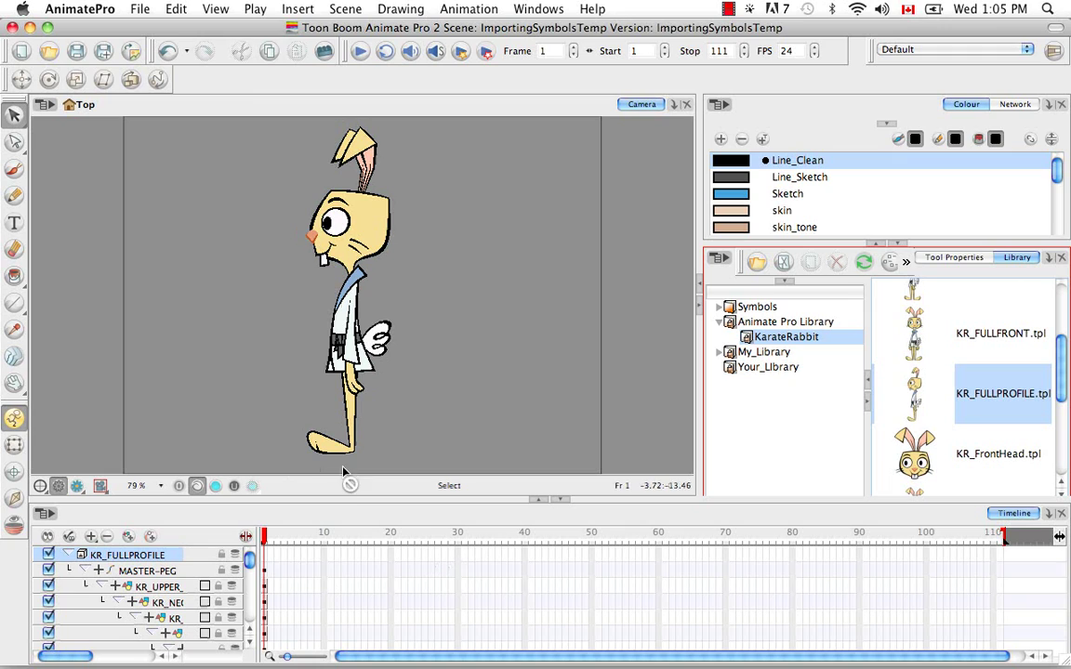
{"action": "left_click", "coordinate": [269, 540]}
Extend the MASTER-PEG exposure at frame 40 so the profile rabbit stays visible.
{"action": "left_click_drag", "start_coordinate": [269, 542], "coordinate": [526, 555]}
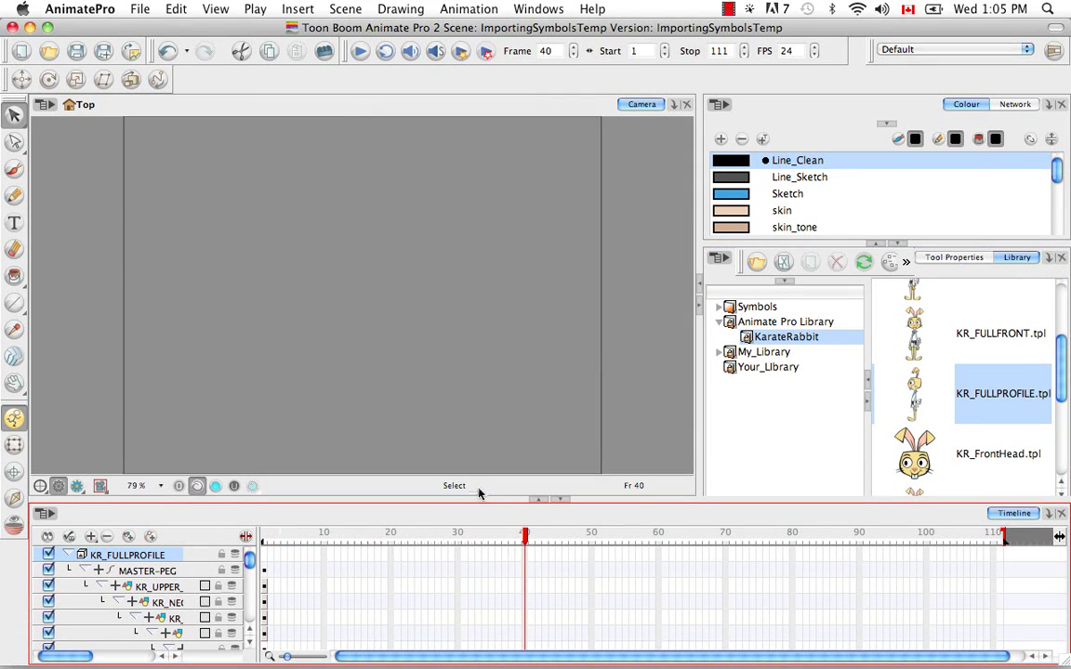
{"action": "left_click", "coordinate": [85, 571]}
{"action": "right_click", "coordinate": [525, 572]}
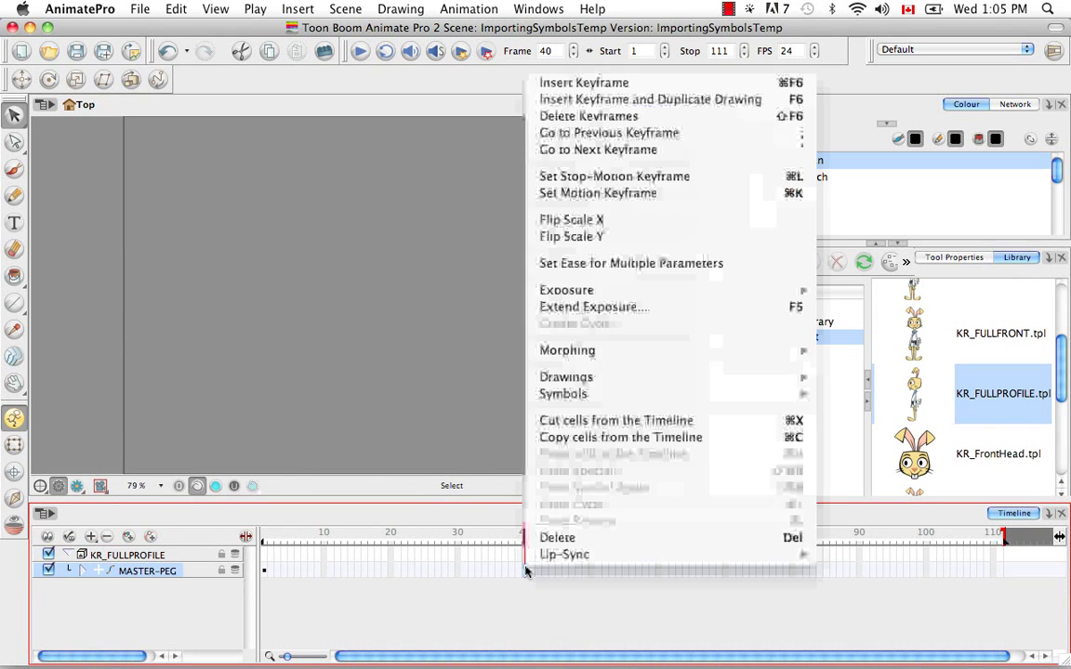
{"action": "left_click", "coordinate": [587, 306]}
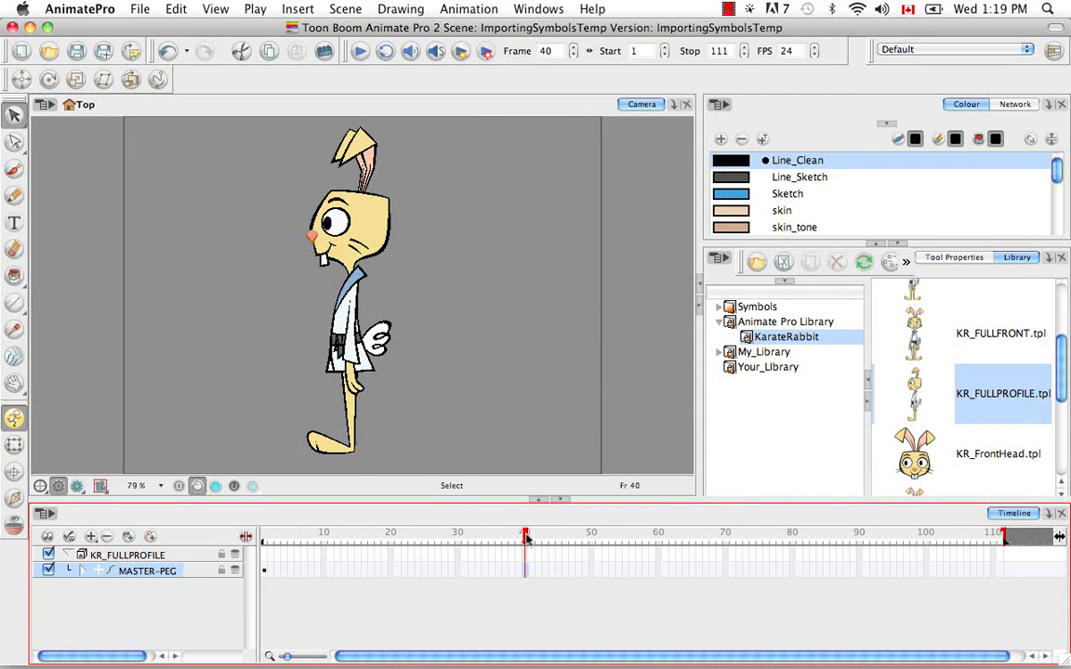
{"action": "left_click_drag", "start_coordinate": [526, 535], "coordinate": [264, 539]}
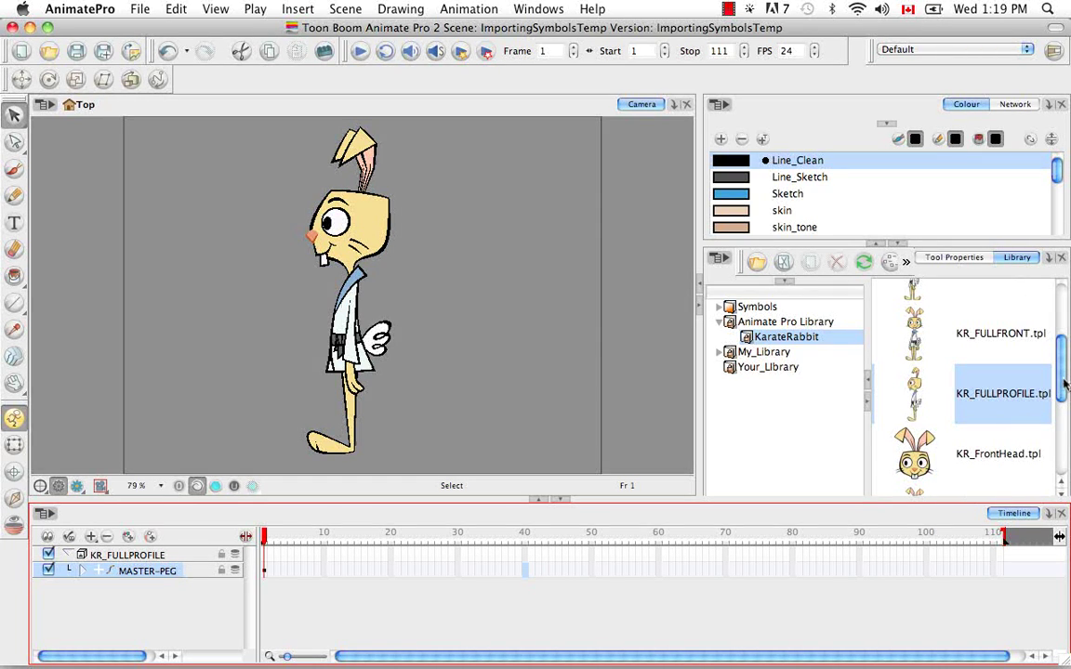
Drop KR_FrontHead.tpl onto the rabbit's head layer at frame 20.
{"action": "scroll", "coordinate": [1065, 384], "scroll_direction": "down", "scroll_amount": 2}
{"action": "left_click", "coordinate": [982, 388]}
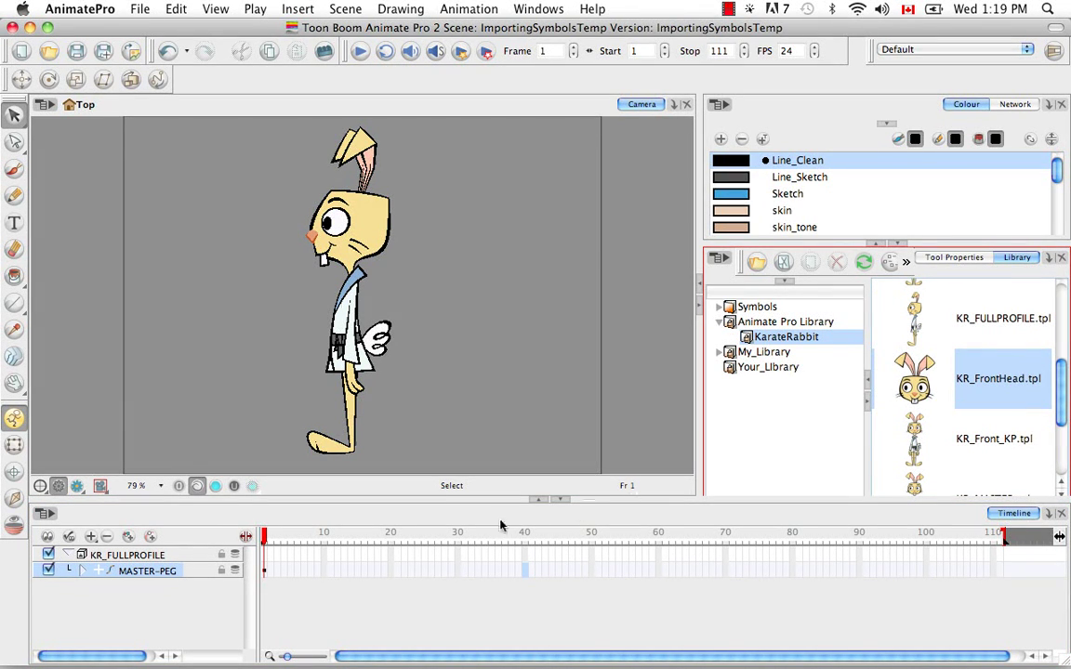
{"action": "left_click_drag", "start_coordinate": [283, 537], "coordinate": [390, 547]}
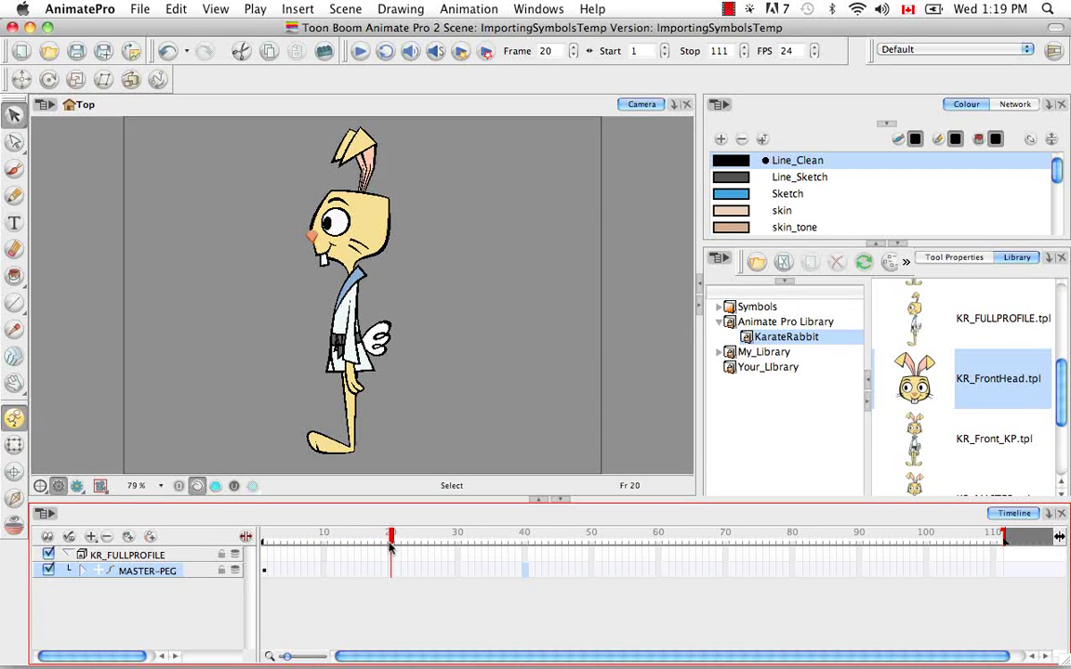
{"action": "left_click", "coordinate": [82, 571]}
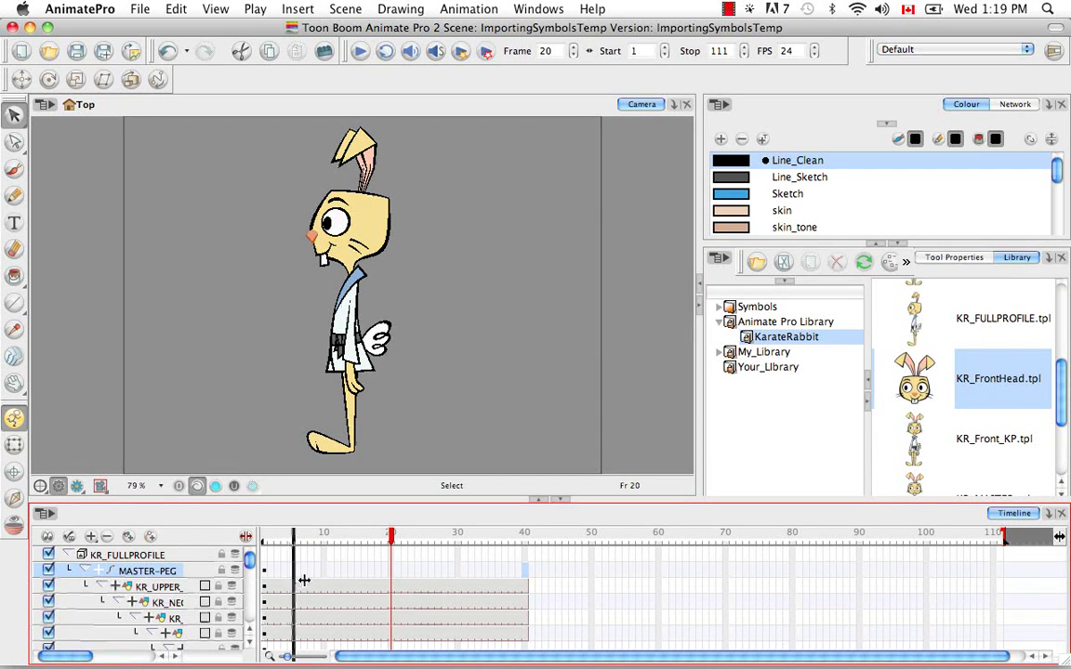
{"action": "left_click_drag", "start_coordinate": [312, 580], "coordinate": [335, 580]}
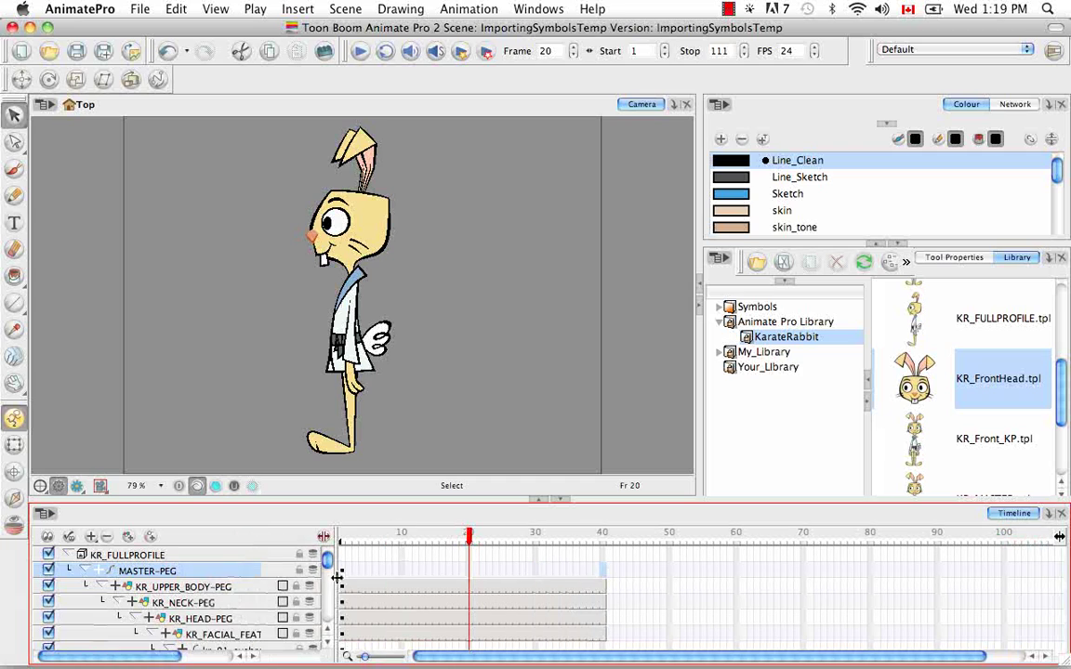
{"action": "left_click", "coordinate": [1000, 374]}
{"action": "mouse_move", "coordinate": [975, 397]}
{"action": "left_mouse_down"}
{"action": "mouse_move", "coordinate": [739, 498]}
{"action": "mouse_move", "coordinate": [569, 624]}
{"action": "mouse_move", "coordinate": [482, 596]}
{"action": "mouse_move", "coordinate": [470, 621]}
{"action": "left_mouse_up"}
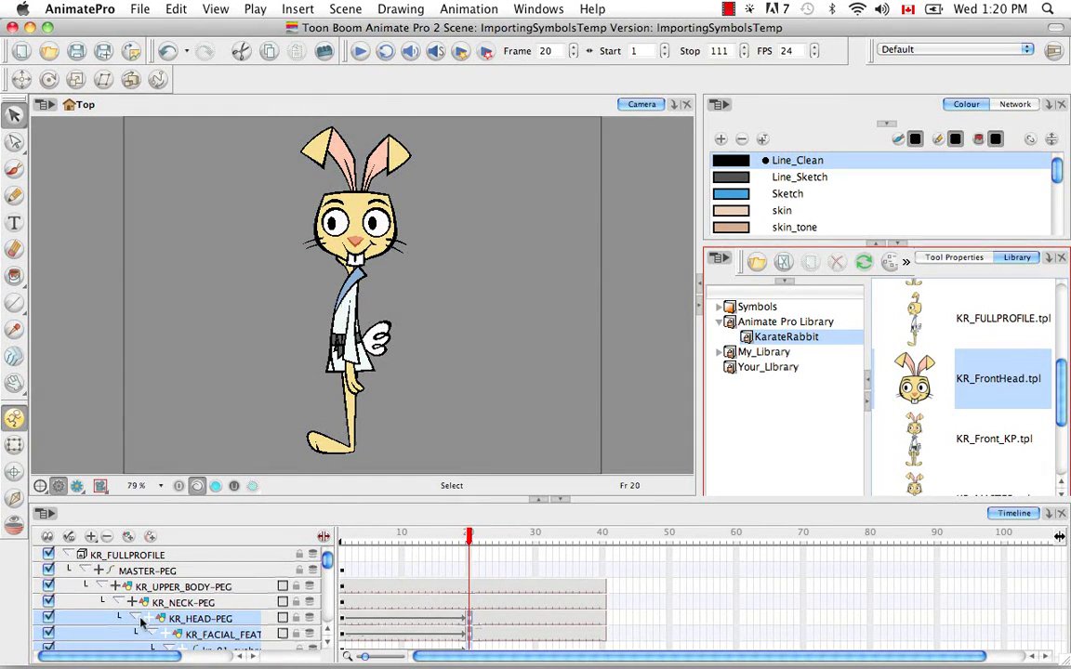
Set a stop-motion keyframe on KR_HEAD-PEG at frame 20.
{"action": "left_click", "coordinate": [423, 619]}
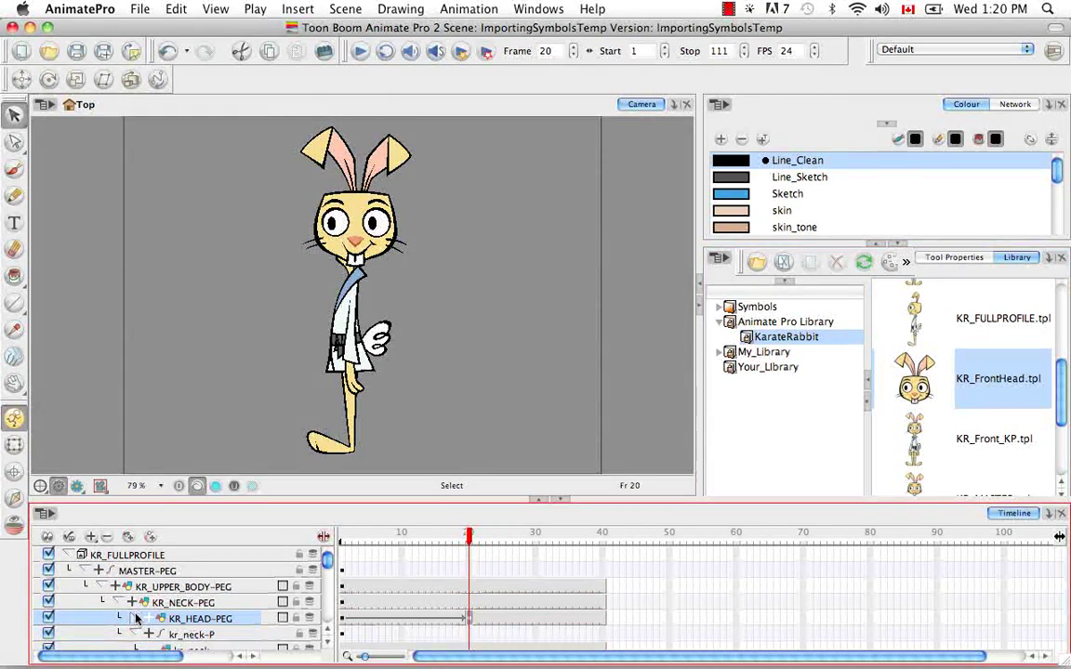
{"action": "right_click", "coordinate": [467, 620]}
{"action": "left_click", "coordinate": [547, 227]}
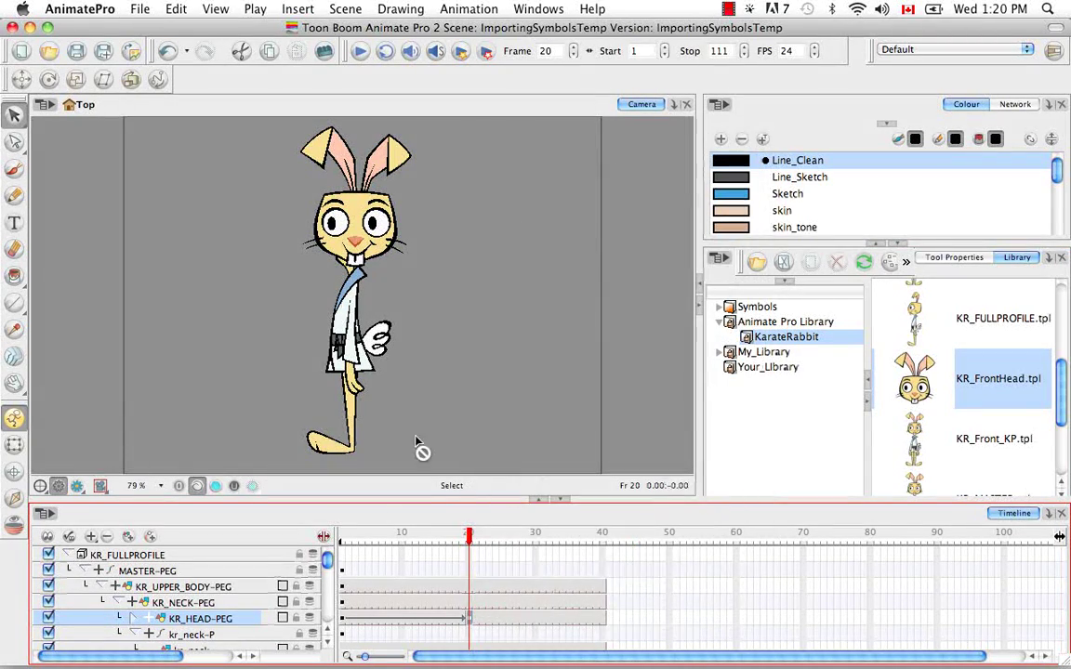
{"action": "left_click", "coordinate": [345, 621]}
{"action": "right_click", "coordinate": [345, 621]}
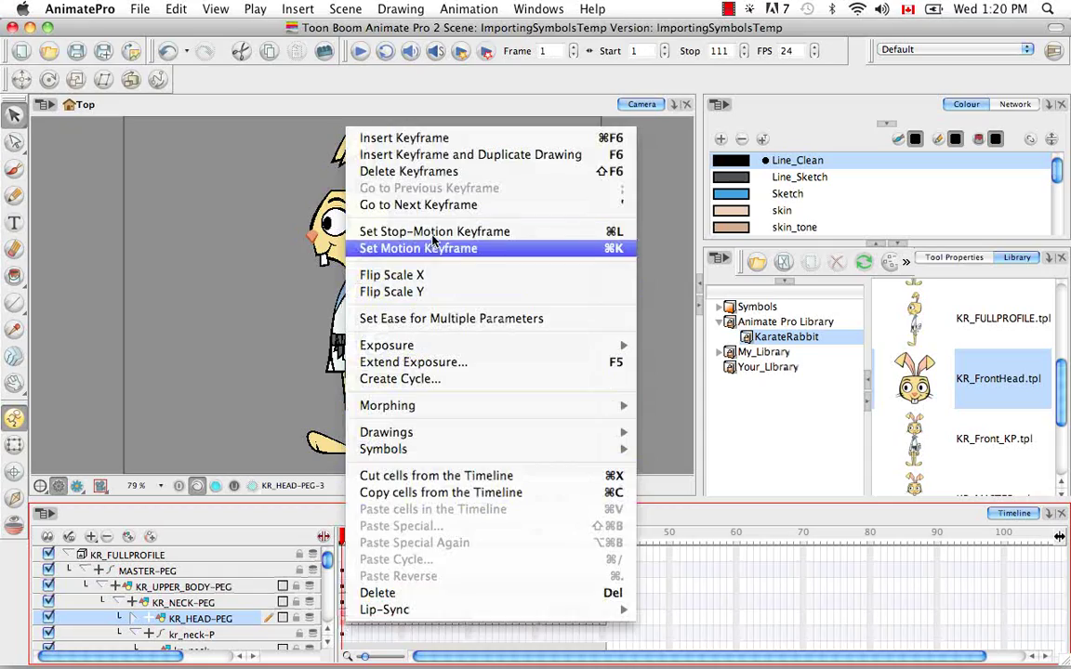
{"action": "left_click", "coordinate": [392, 213]}
{"action": "left_click", "coordinate": [470, 625]}
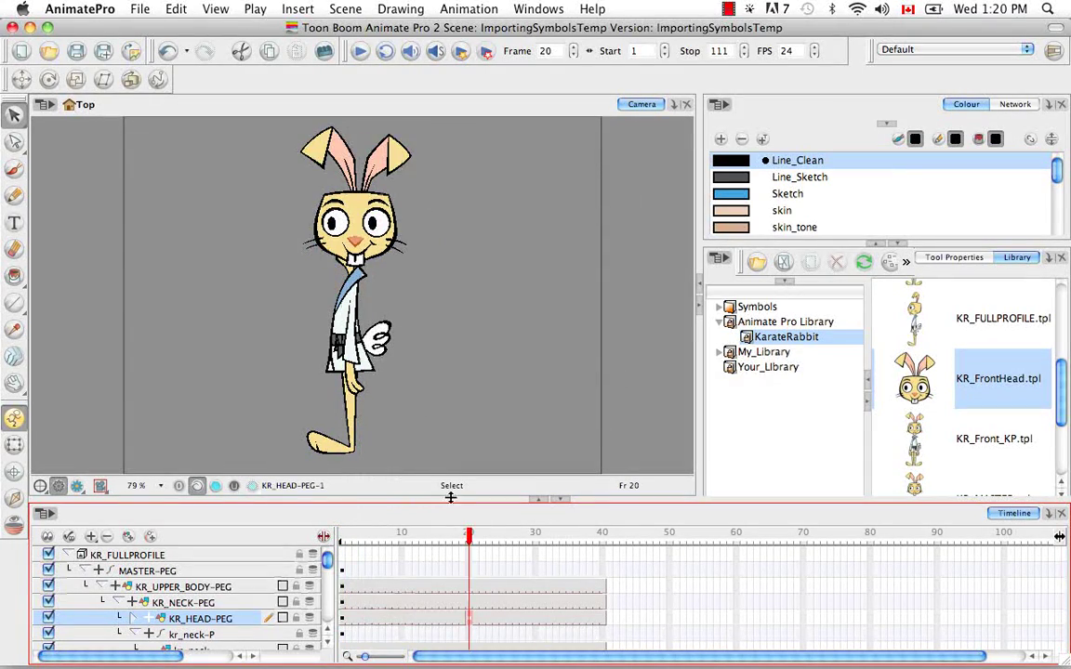
Nudge the front head slightly left and down, then compare frames 19 and 20.
{"action": "key", "text": "shift+t"}
{"action": "mouse_move", "coordinate": [368, 255]}
{"action": "left_mouse_down"}
{"action": "mouse_move", "coordinate": [331, 258]}
{"action": "mouse_move", "coordinate": [363, 258]}
{"action": "left_mouse_up"}
{"action": "left_click", "coordinate": [457, 279]}
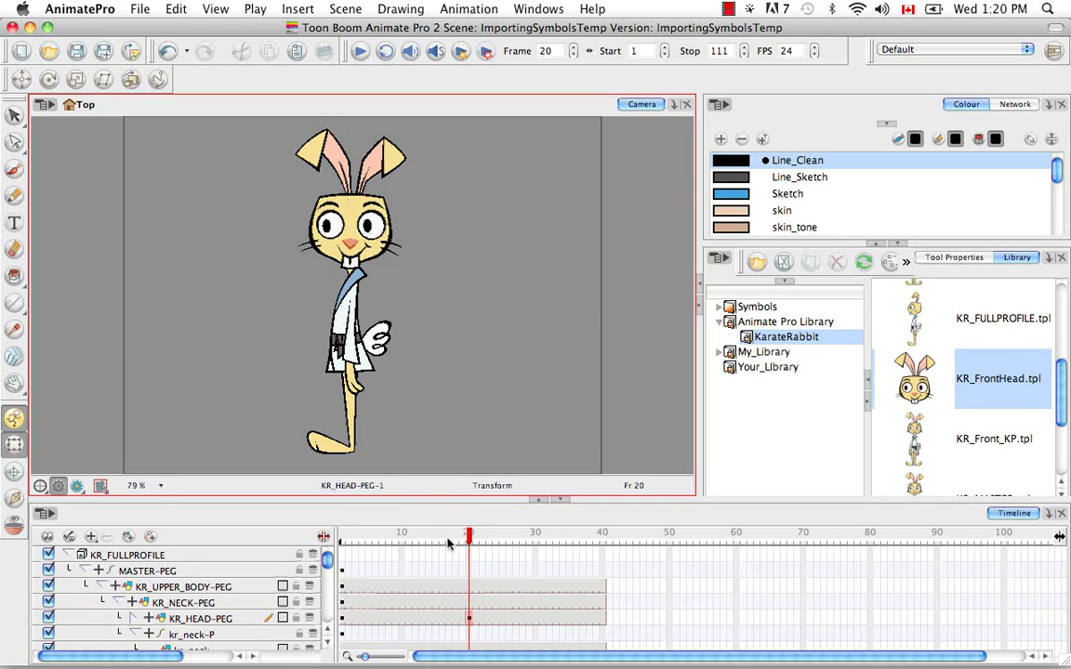
{"action": "left_click_drag", "start_coordinate": [468, 539], "coordinate": [467, 542]}
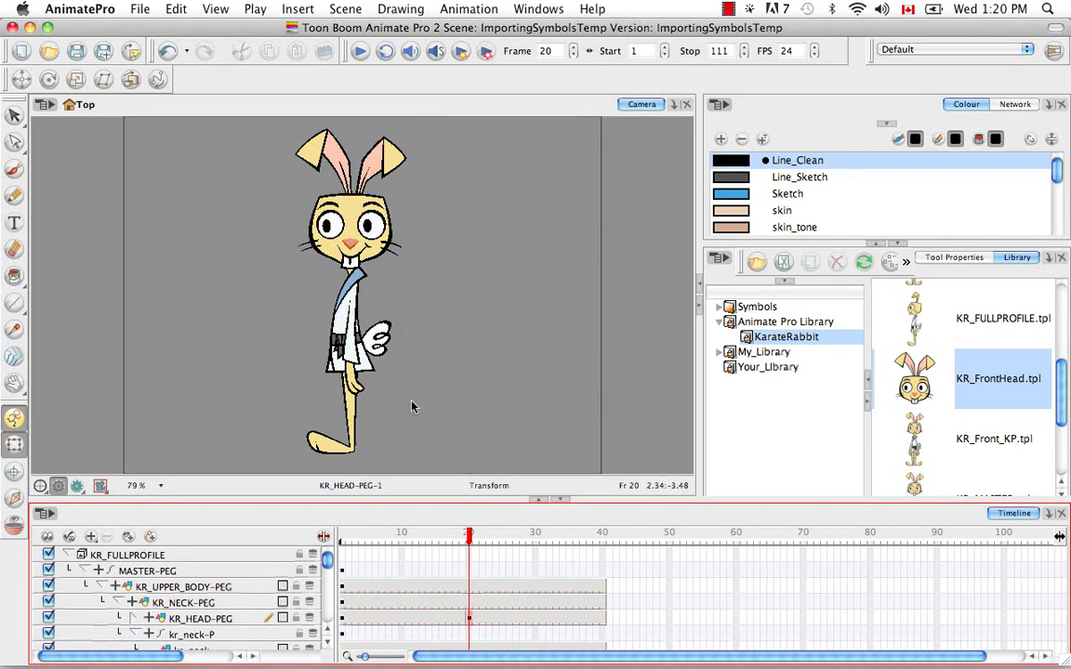
{"action": "left_click", "coordinate": [135, 619]}
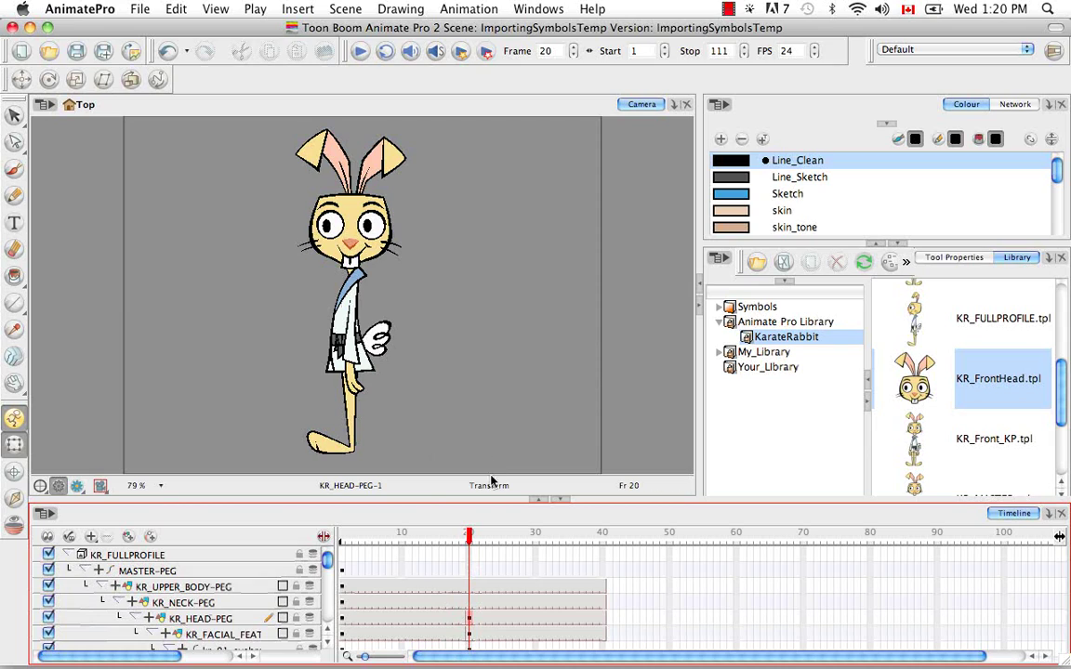
{"action": "mouse_move", "coordinate": [469, 542]}
{"action": "left_mouse_down"}
{"action": "mouse_move", "coordinate": [461, 538]}
{"action": "mouse_move", "coordinate": [470, 543]}
{"action": "left_mouse_up"}
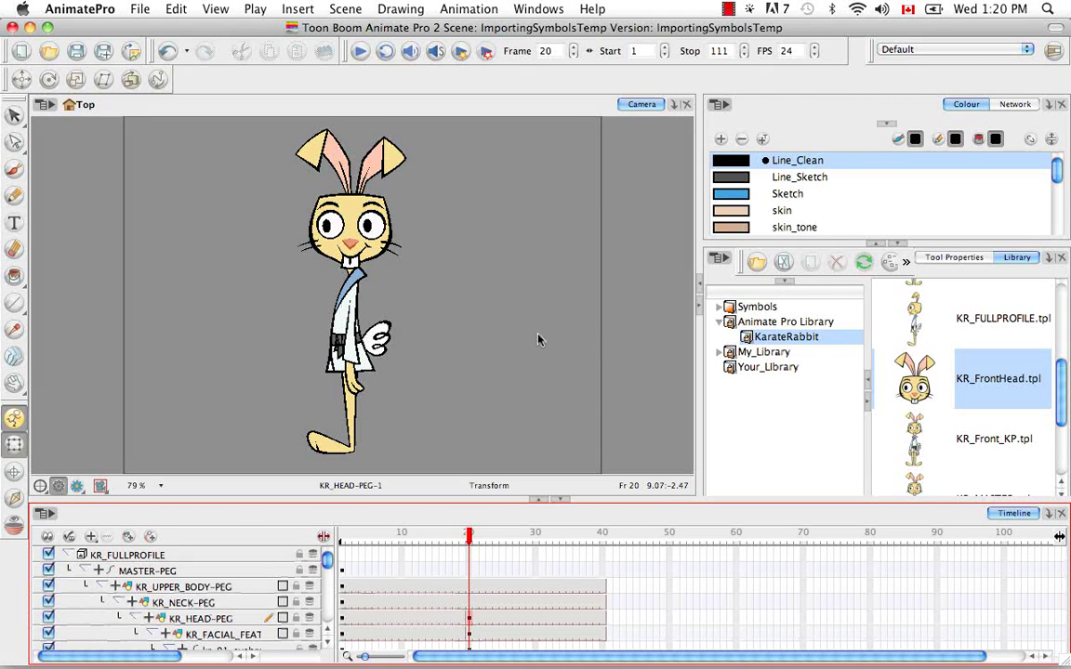
Delete the KR_FULLPROFILE layer and show the Symbols folder in the Library.
{"action": "left_click", "coordinate": [72, 555]}
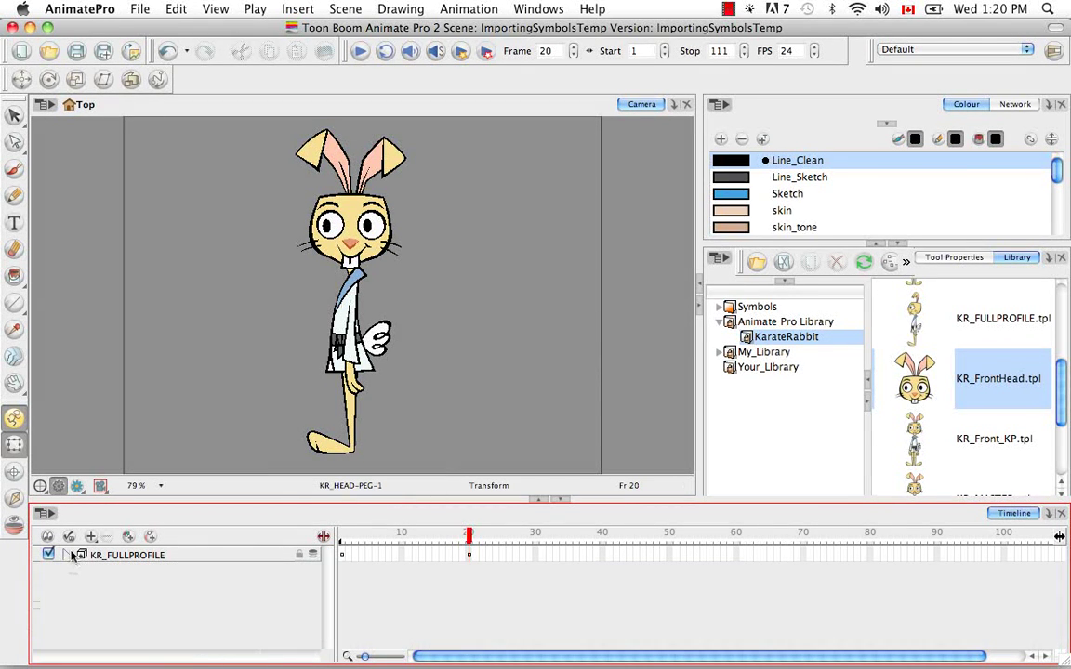
{"action": "left_click", "coordinate": [156, 556]}
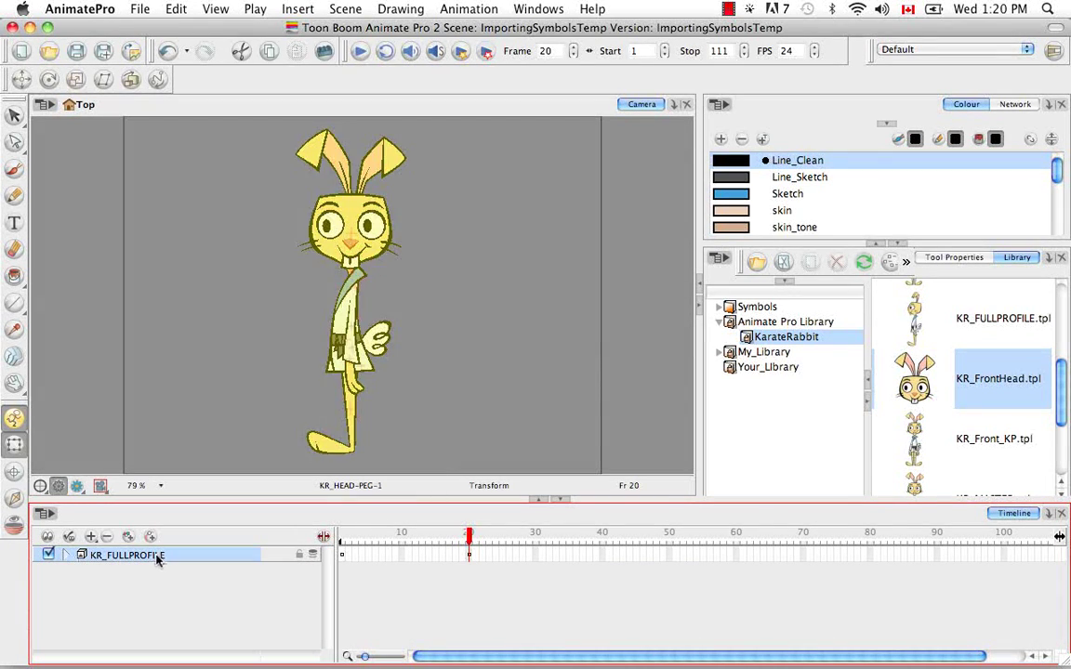
{"action": "left_click", "coordinate": [106, 537]}
{"action": "left_click", "coordinate": [636, 369]}
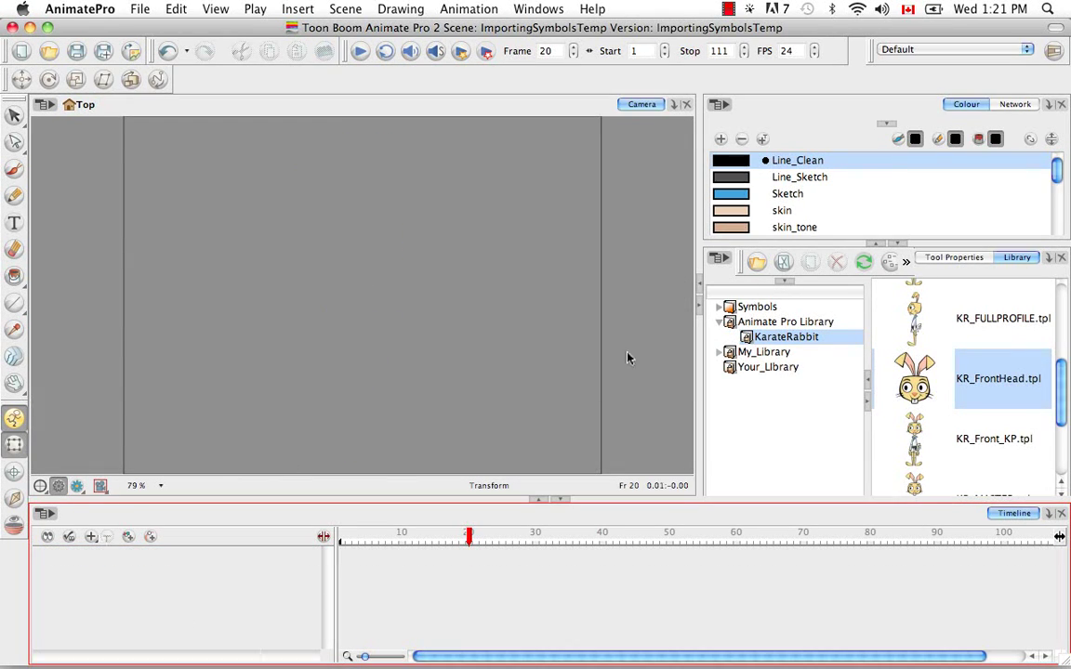
{"action": "left_click", "coordinate": [755, 307]}
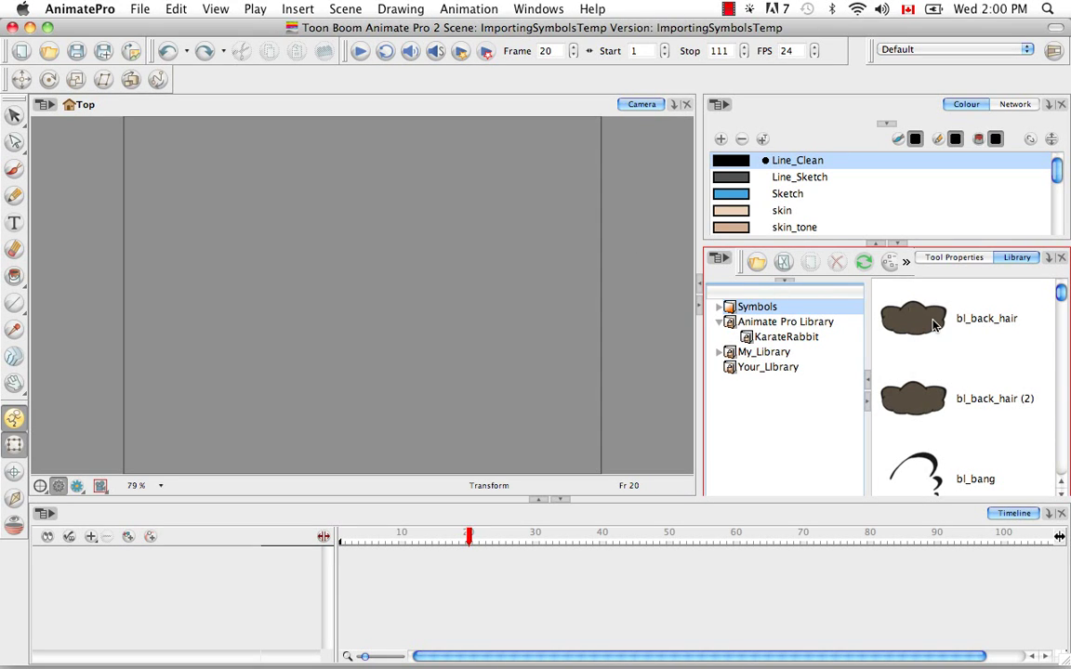
Place two copies of the bl_back_hair symbol into the scene.
{"action": "left_click", "coordinate": [934, 324]}
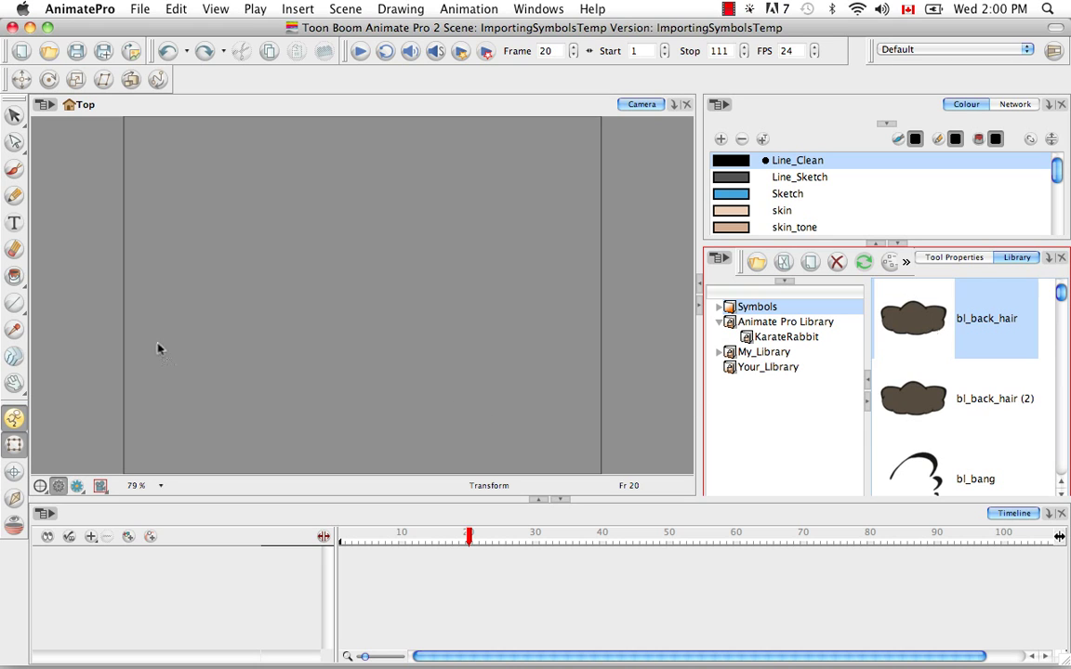
{"action": "left_click_drag", "start_coordinate": [162, 354], "coordinate": [164, 351]}
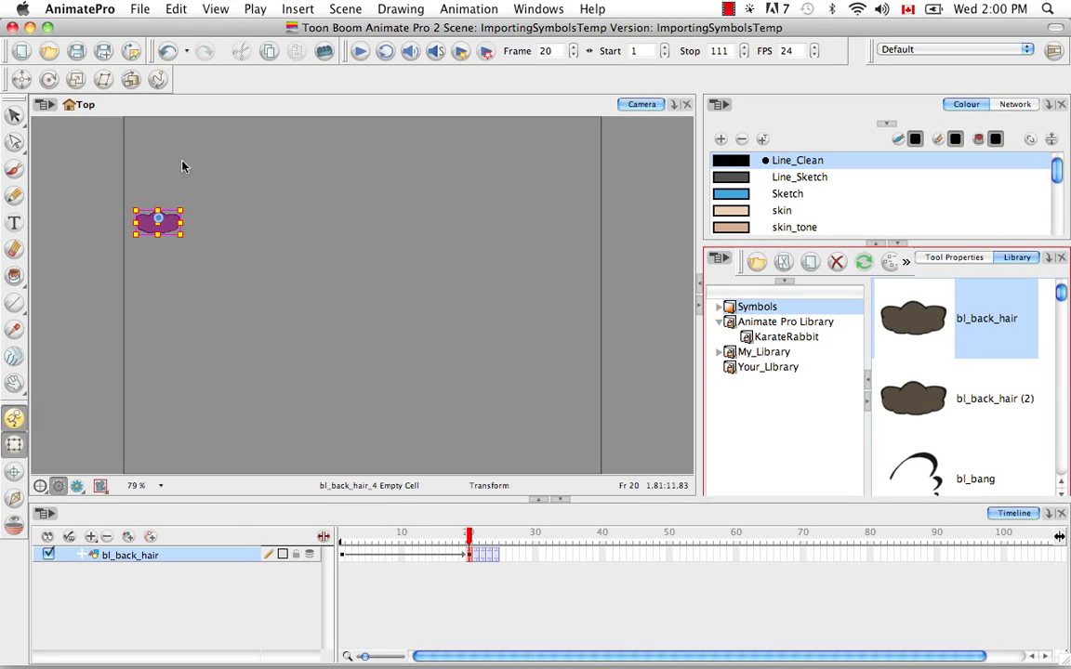
{"action": "left_click", "coordinate": [282, 310]}
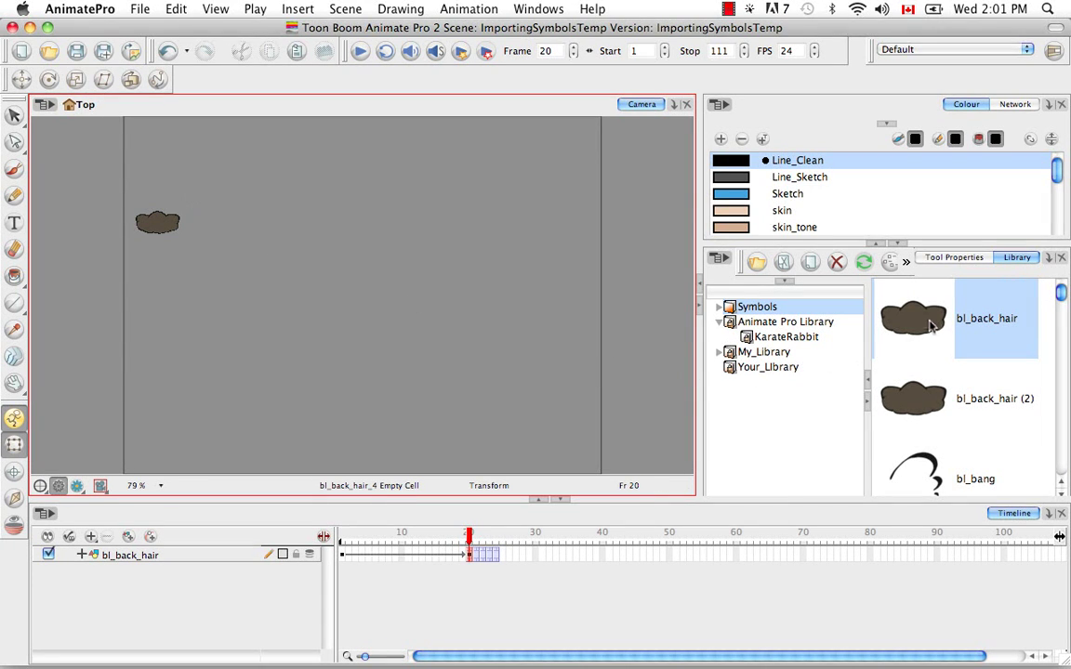
{"action": "left_click_drag", "start_coordinate": [917, 316], "coordinate": [181, 555]}
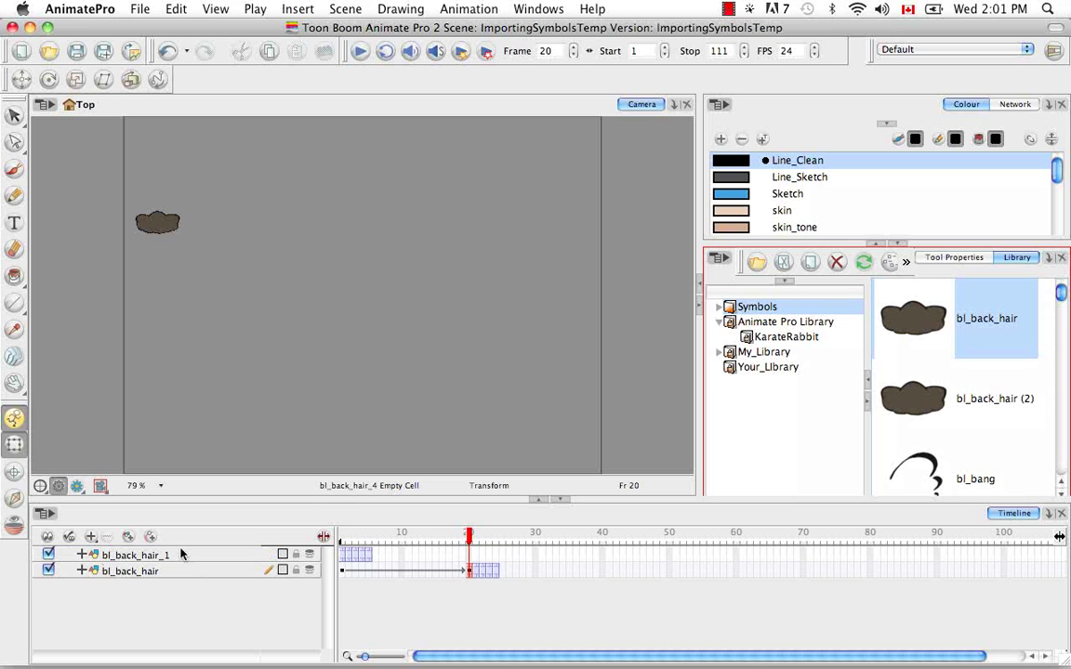
Move the bl_back_hair cells from frame 20 to start at frame 1.
{"action": "left_click", "coordinate": [475, 570]}
{"action": "left_click", "coordinate": [496, 572]}
{"action": "left_click_drag", "start_coordinate": [470, 574], "coordinate": [346, 568]}
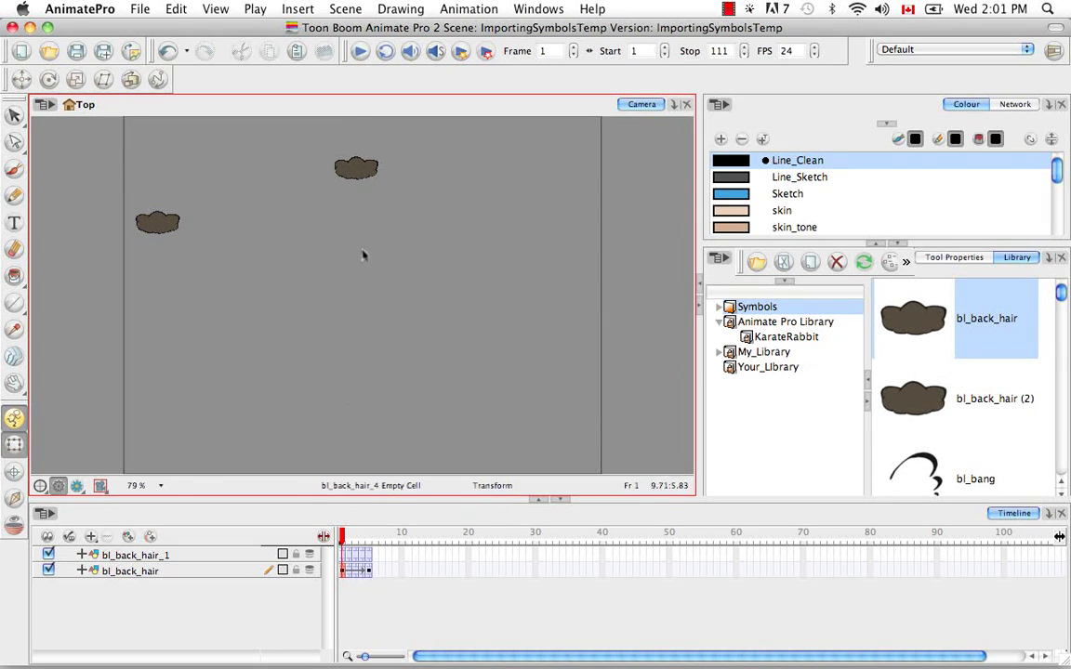
{"action": "left_click", "coordinate": [173, 227]}
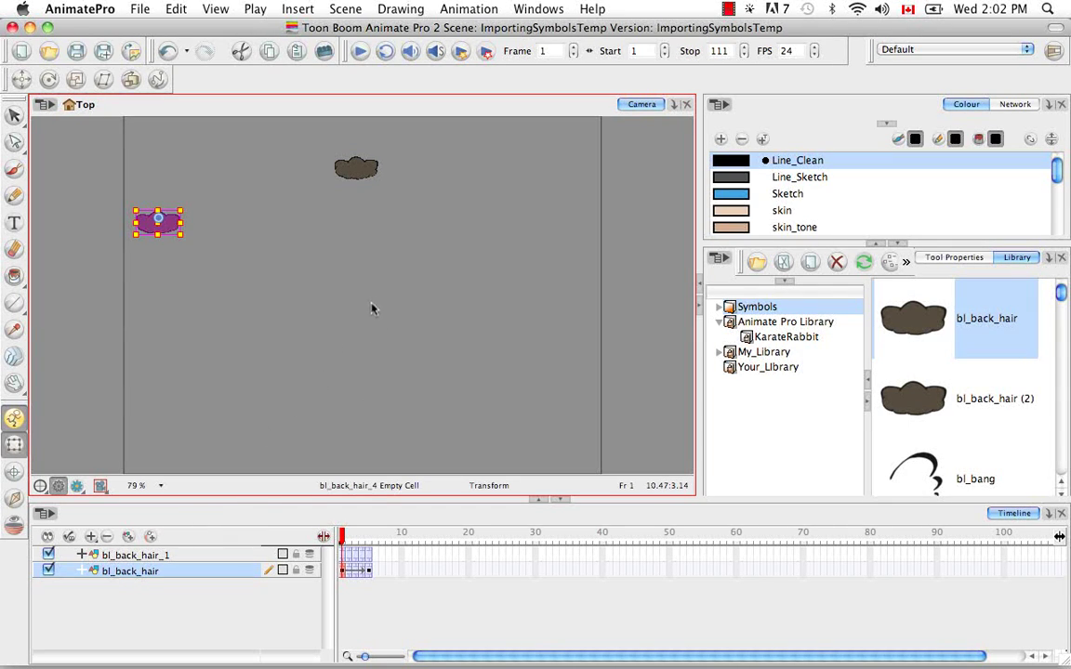
Delete the bl_back_hair and bl_back_hair_1 layers, then list the Animate Pro Library templates.
{"action": "left_click", "coordinate": [107, 538]}
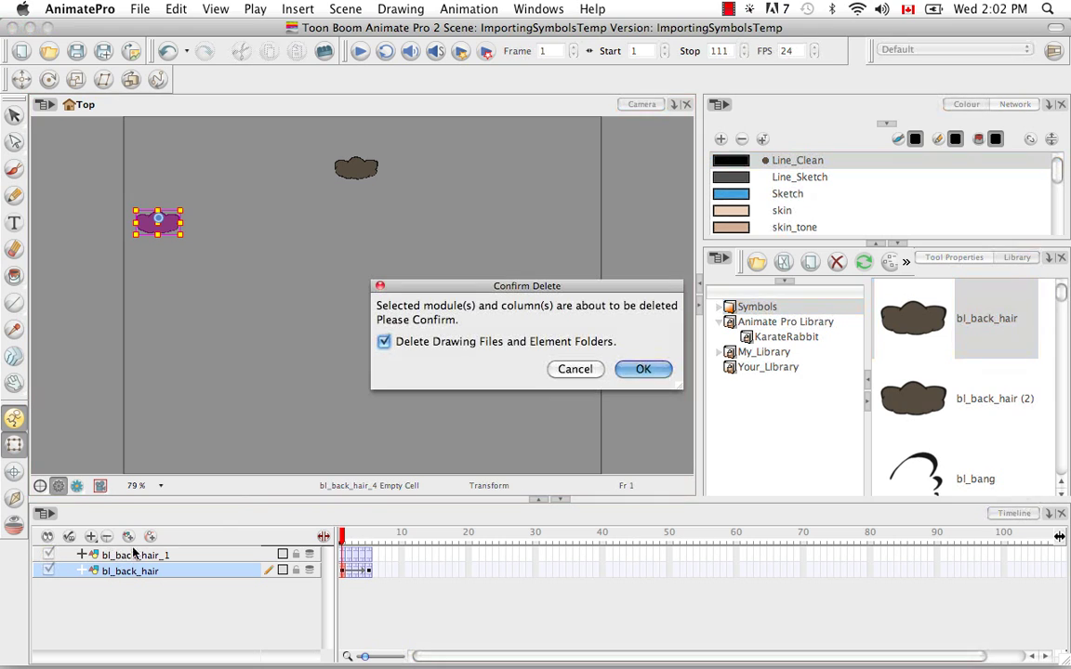
{"action": "left_click", "coordinate": [643, 370]}
{"action": "left_click", "coordinate": [184, 555]}
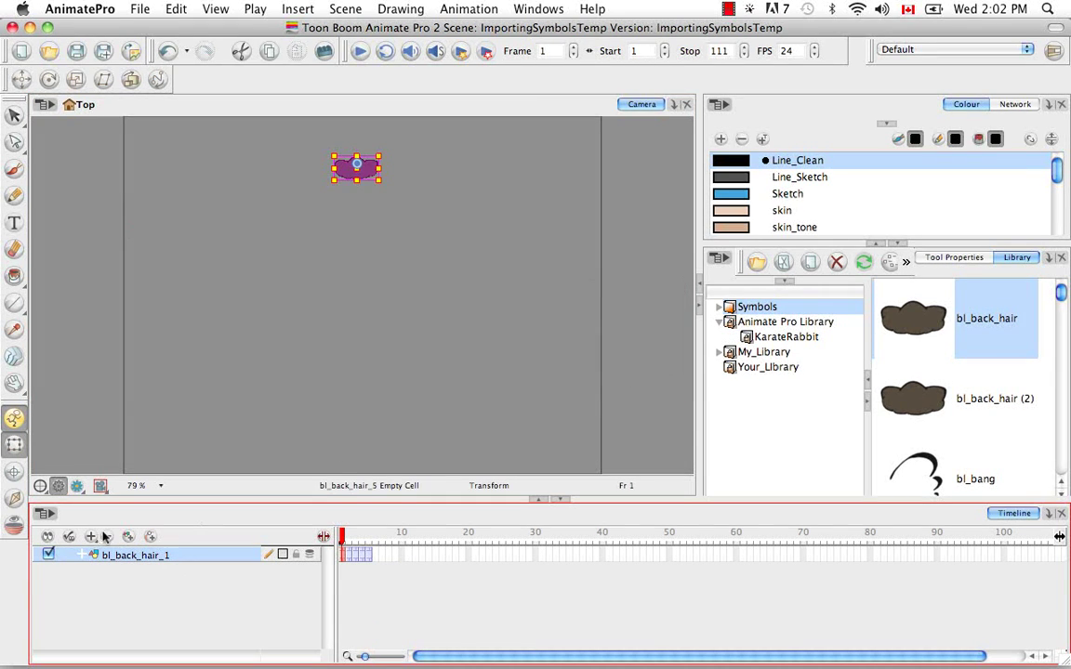
{"action": "left_click", "coordinate": [107, 537]}
{"action": "left_click", "coordinate": [643, 370]}
{"action": "left_click", "coordinate": [447, 366]}
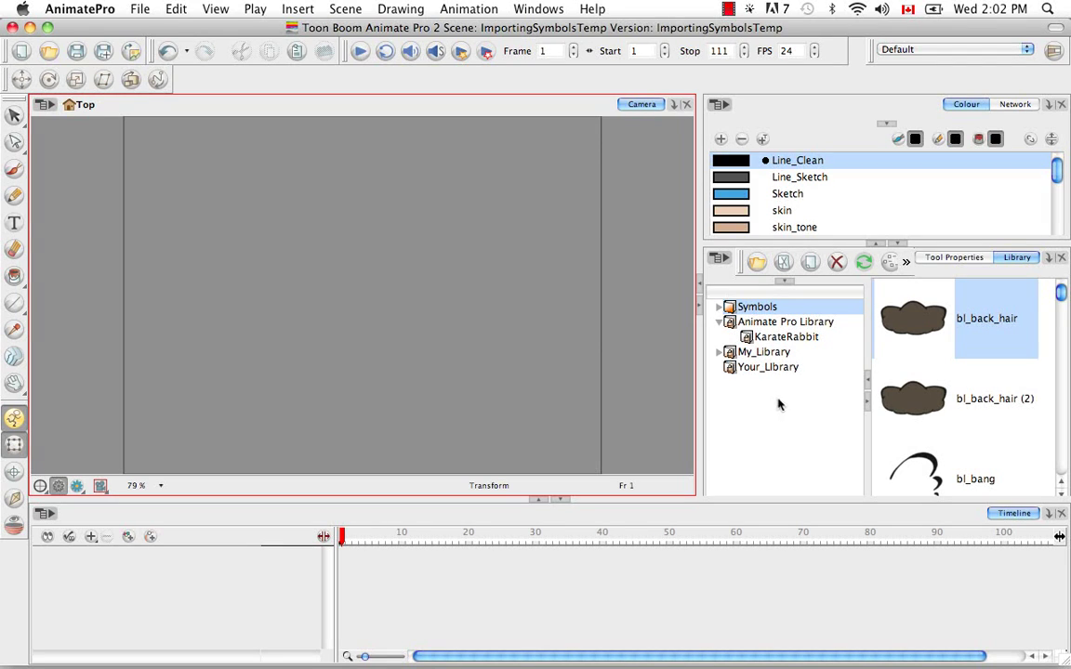
{"action": "left_click", "coordinate": [722, 323]}
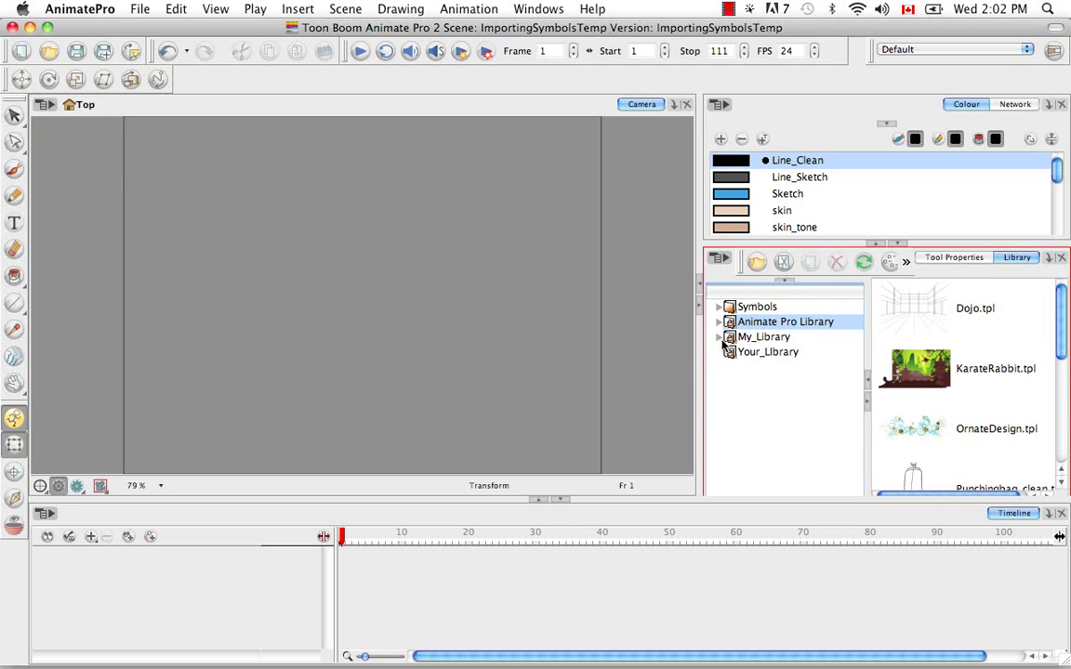
Add bl_MASTER.tpl from My_Library > Characters > Ballerina and scrub to preview her poses.
{"action": "left_click", "coordinate": [720, 337]}
{"action": "left_click", "coordinate": [762, 367]}
{"action": "left_click", "coordinate": [736, 367]}
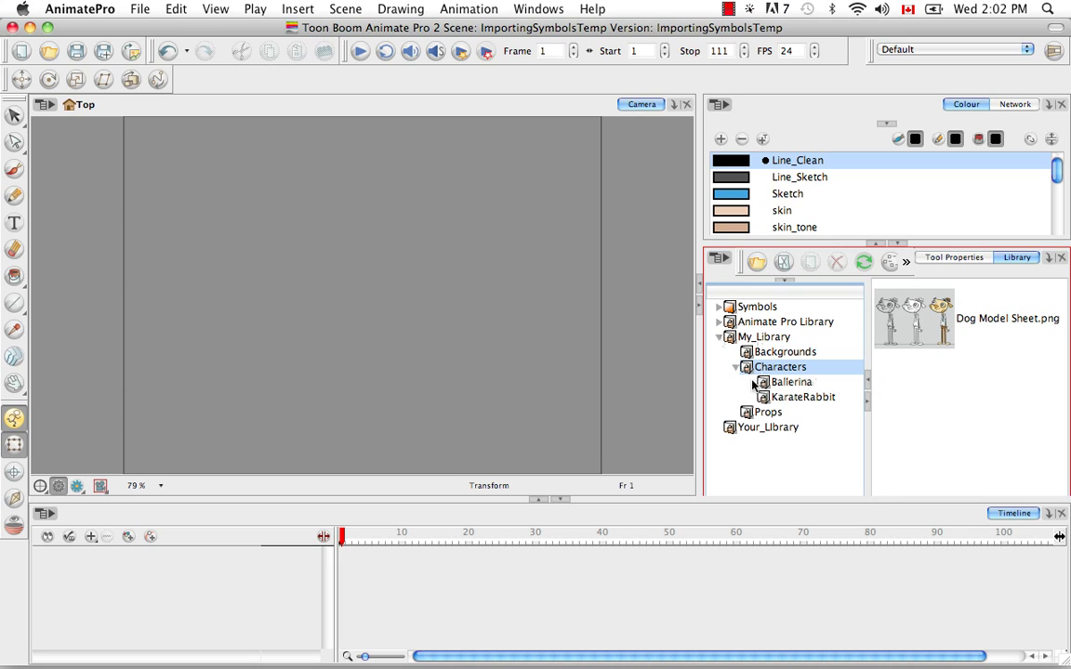
{"action": "left_click", "coordinate": [790, 384]}
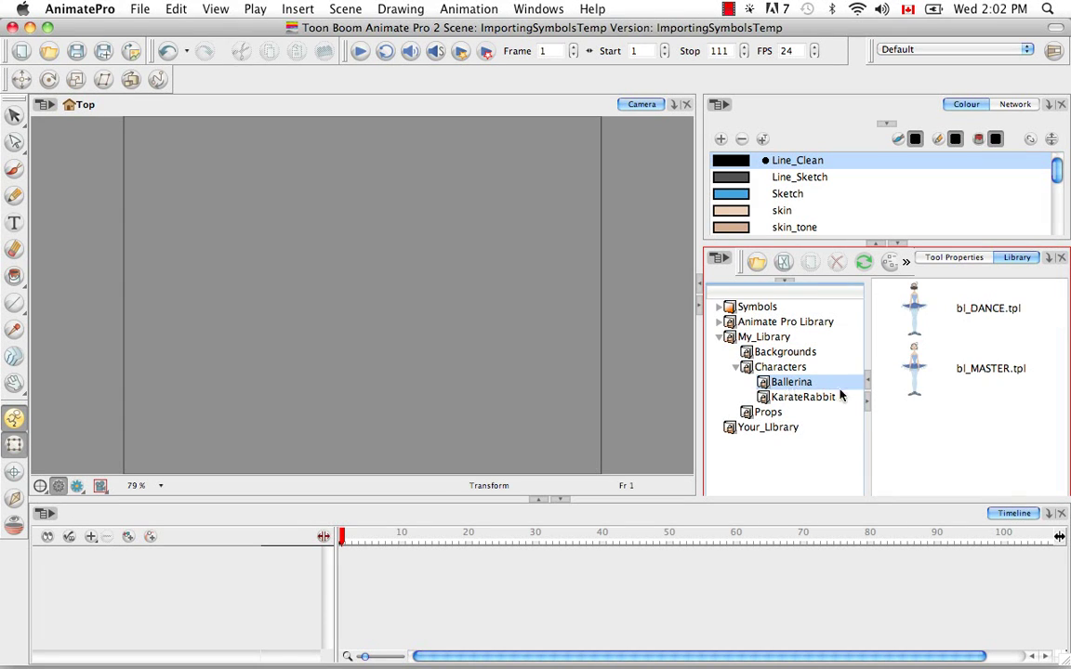
{"action": "left_click_drag", "start_coordinate": [987, 371], "coordinate": [275, 559]}
{"action": "left_click", "coordinate": [465, 389]}
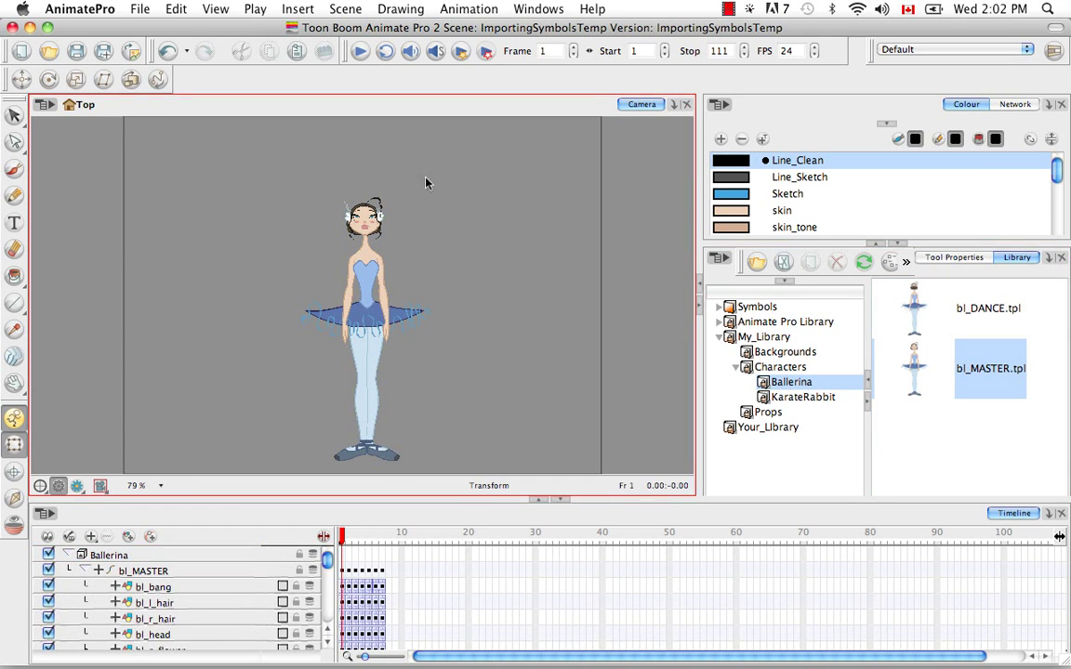
{"action": "left_click_drag", "start_coordinate": [342, 534], "coordinate": [368, 542]}
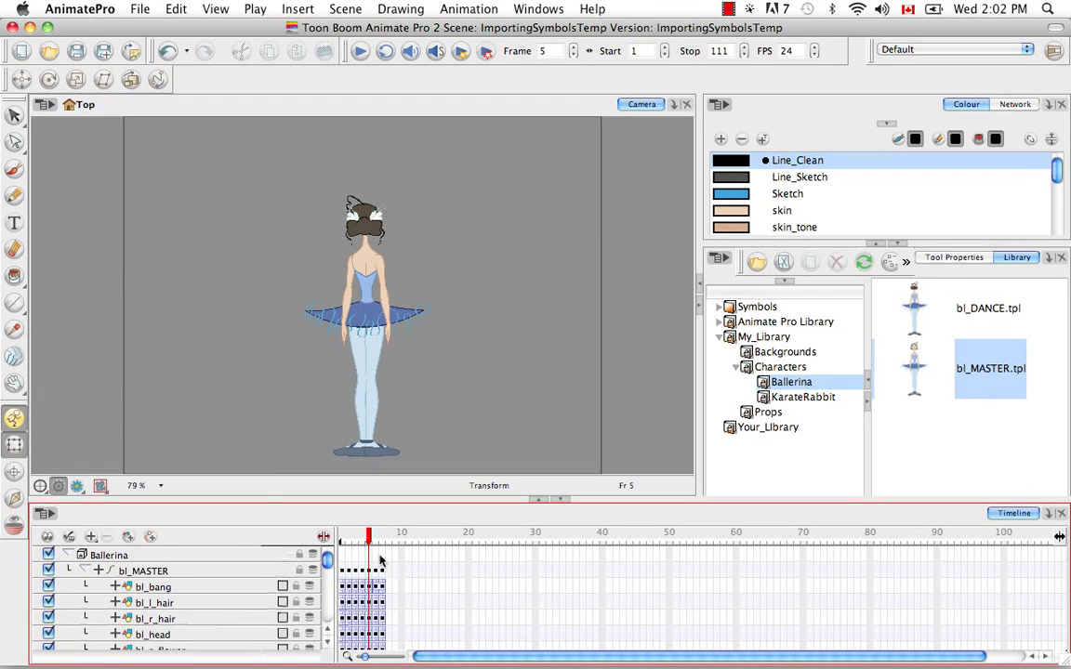
{"action": "left_click_drag", "start_coordinate": [368, 544], "coordinate": [329, 567]}
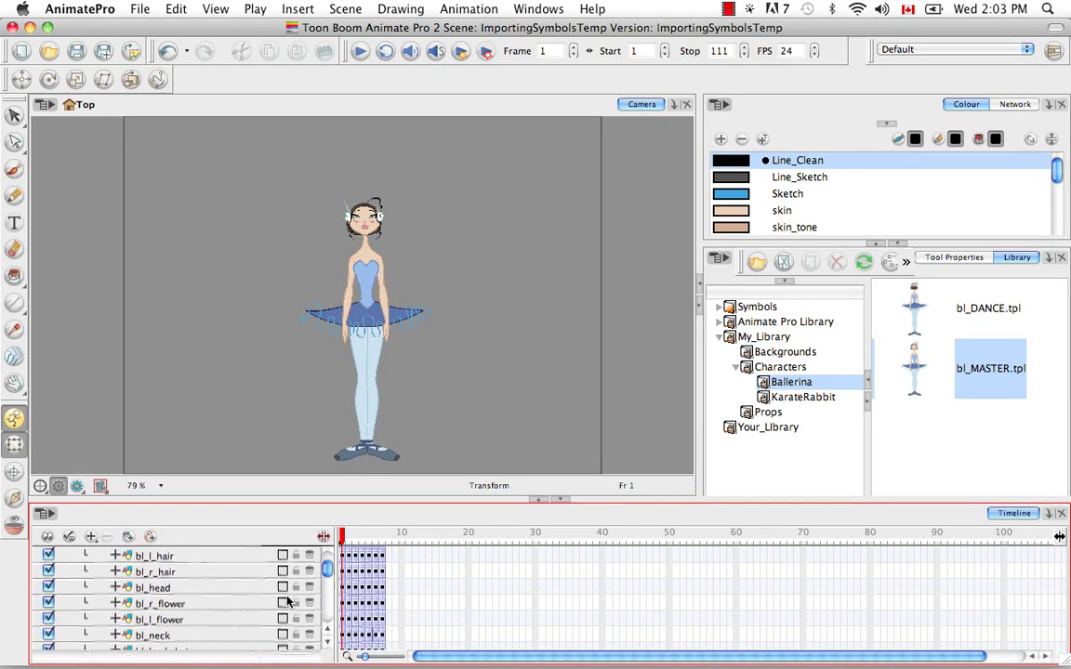
Collapse the bl_MASTER hierarchy and the Ballerina group into one timeline row.
{"action": "scroll", "coordinate": [121, 600], "scroll_direction": "up", "scroll_amount": 3}
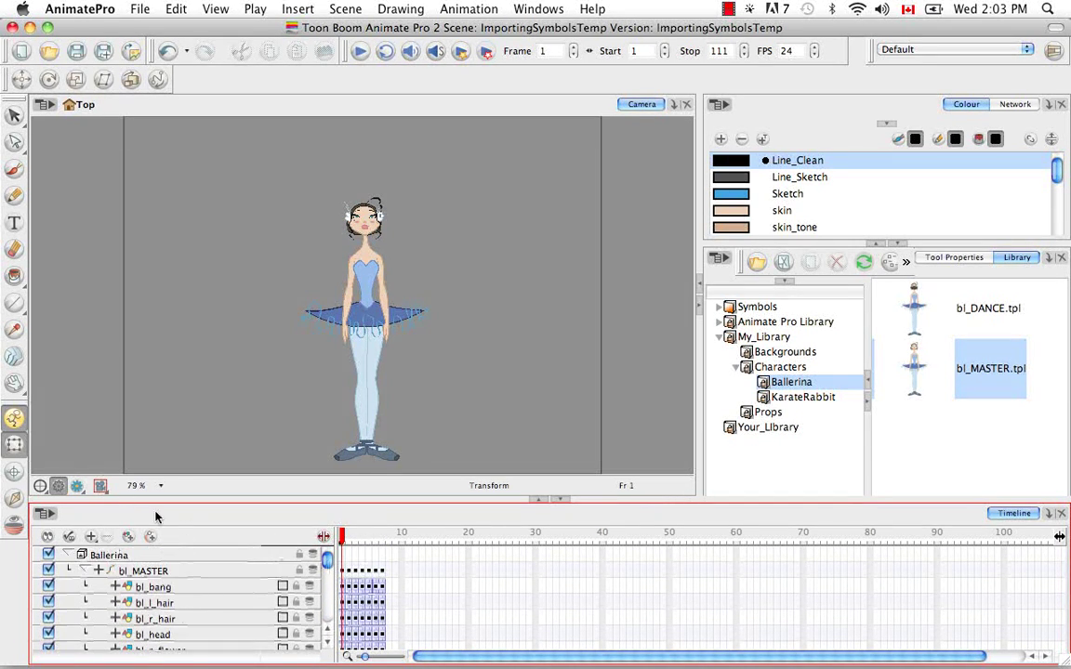
{"action": "left_click_drag", "start_coordinate": [327, 561], "coordinate": [330, 591]}
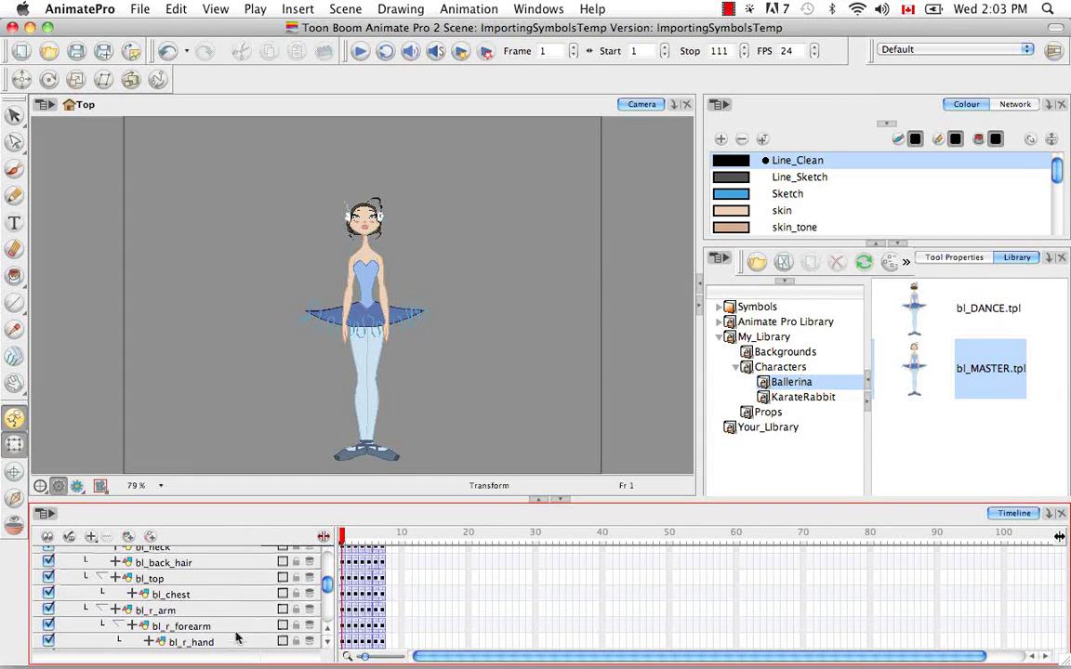
{"action": "scroll", "coordinate": [327, 586], "scroll_direction": "down", "scroll_amount": 3}
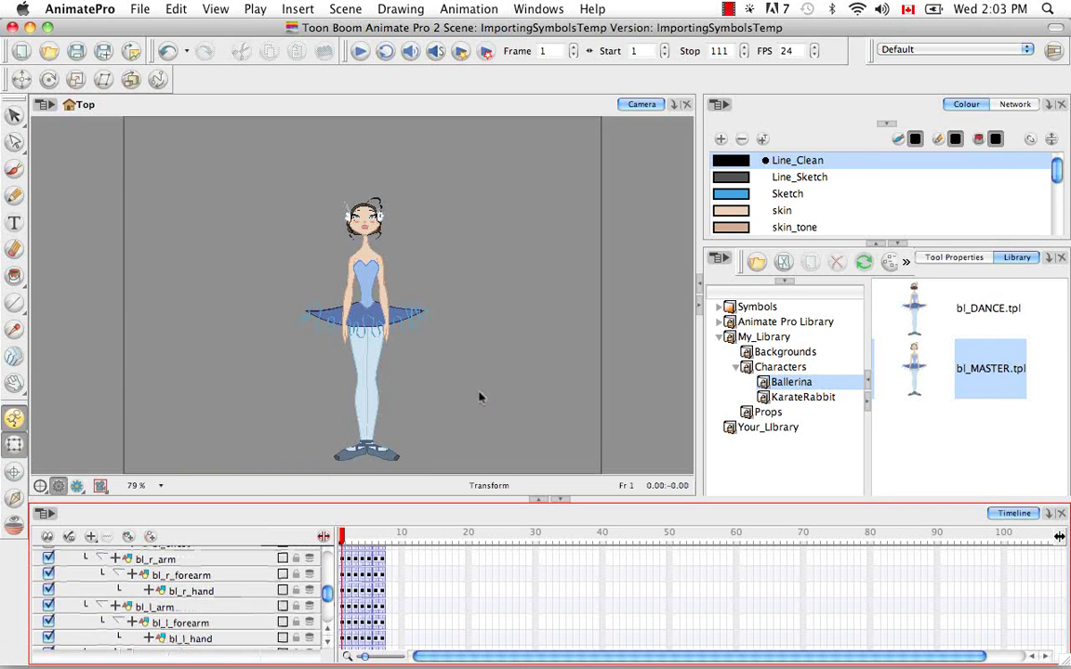
{"action": "scroll", "coordinate": [327, 595], "scroll_direction": "up", "scroll_amount": 5}
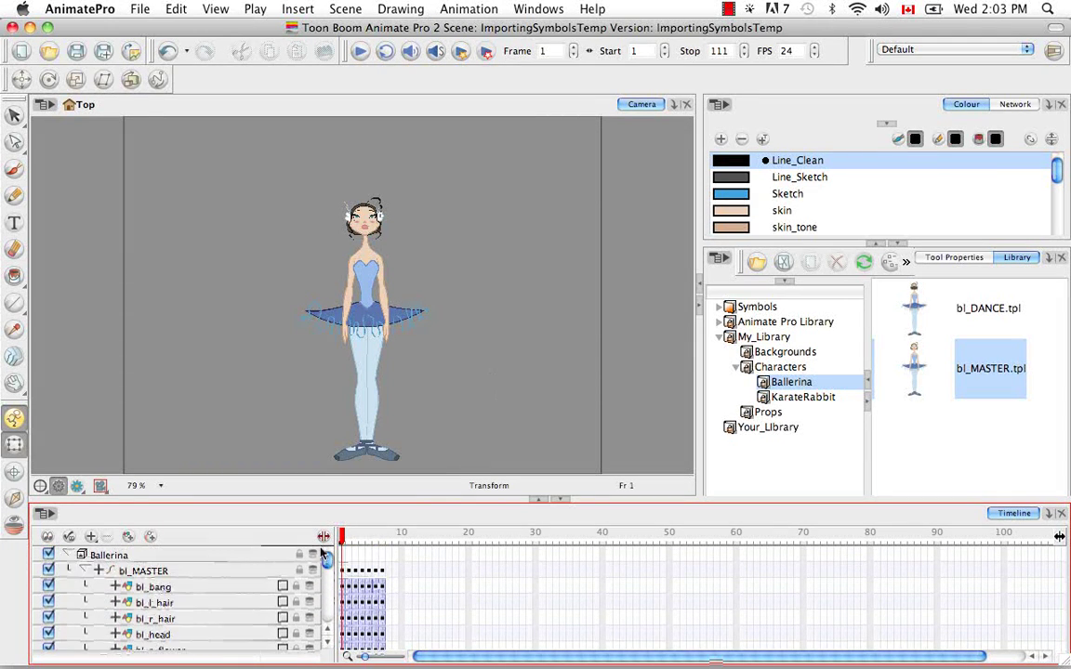
{"action": "left_click", "coordinate": [83, 571]}
{"action": "left_click", "coordinate": [67, 555]}
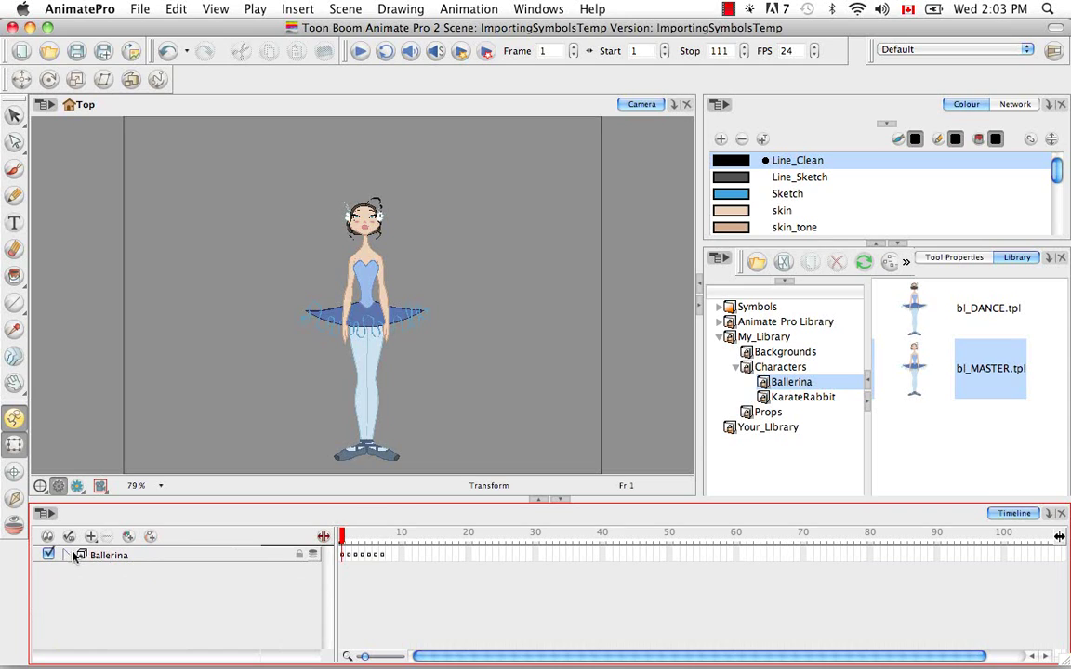
Add the bl_DANCE template to the scene as bl_MASTER and hide the original Ballerina group.
{"action": "left_click", "coordinate": [958, 316]}
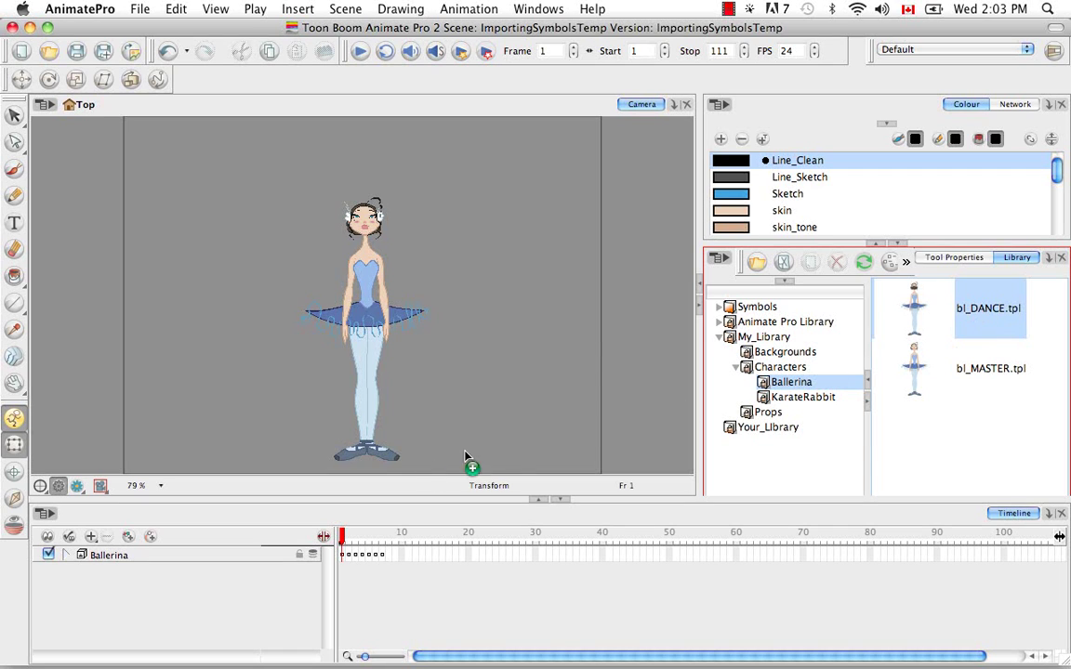
{"action": "left_click_drag", "start_coordinate": [429, 467], "coordinate": [355, 318]}
{"action": "left_click_drag", "start_coordinate": [446, 466], "coordinate": [444, 463]}
{"action": "left_click", "coordinate": [93, 580]}
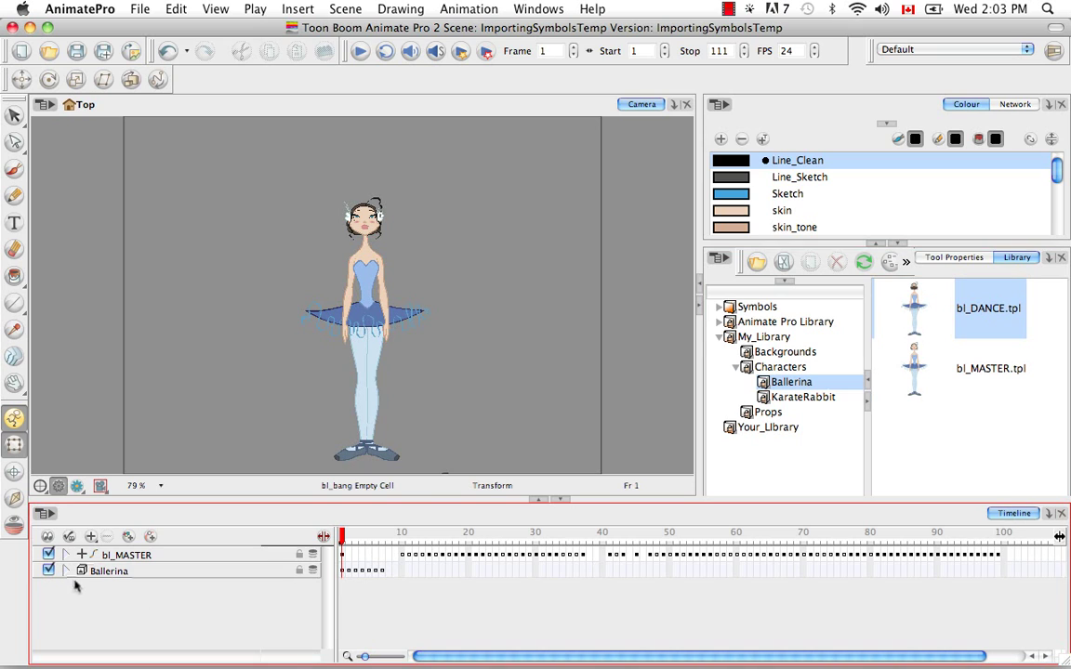
{"action": "left_click", "coordinate": [47, 571]}
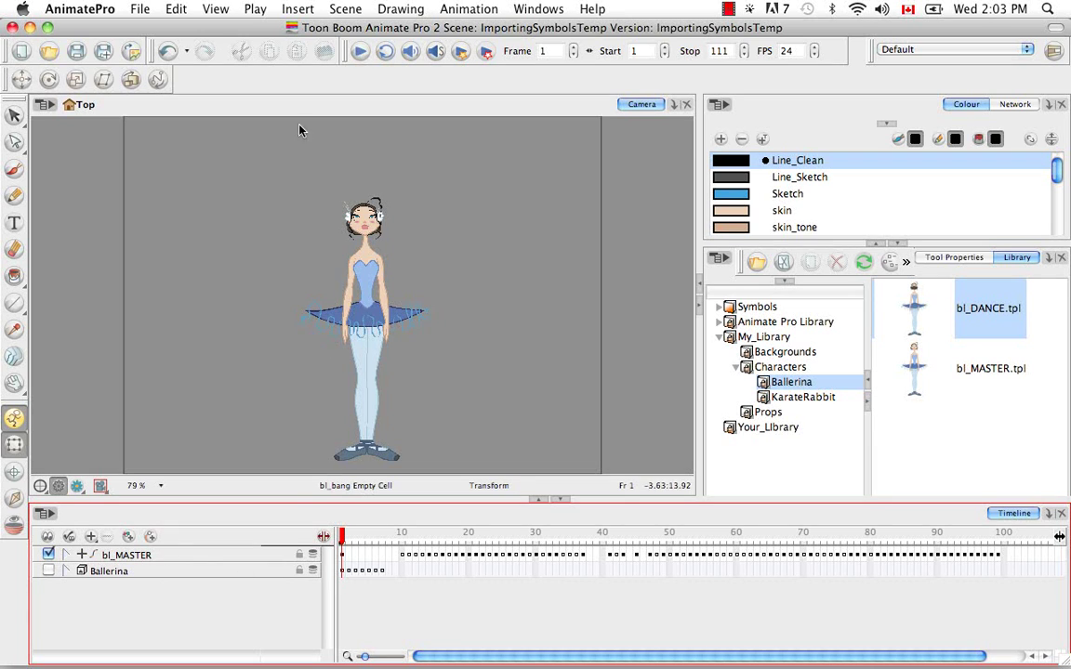
Play back the dance, then expand bl_MASTER and preview the poses around frame 50.
{"action": "left_click", "coordinate": [361, 52]}
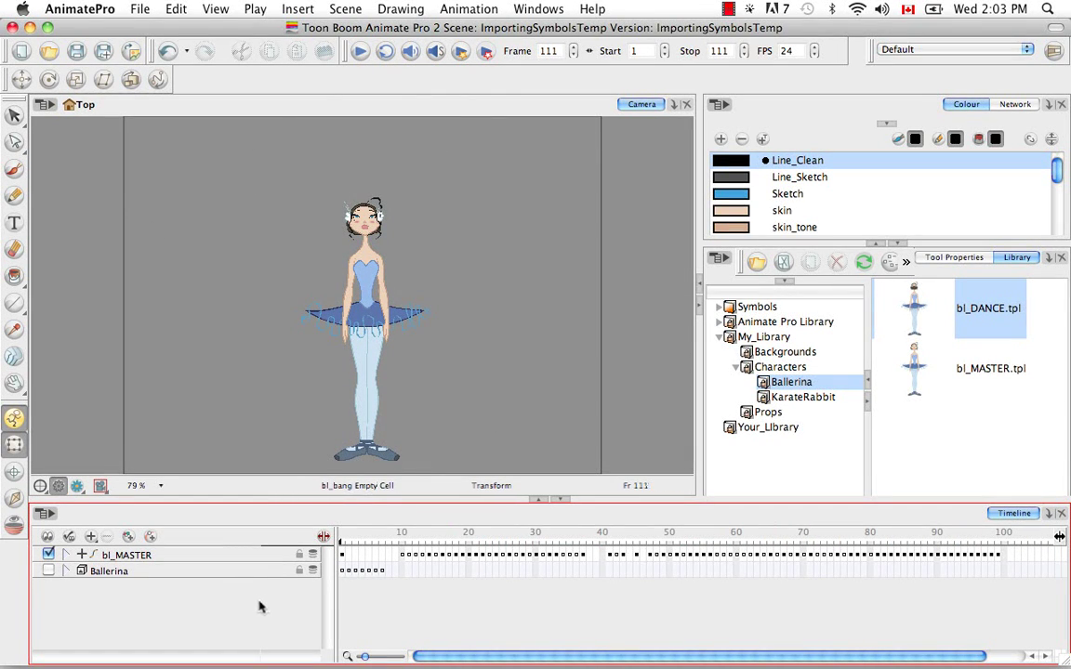
{"action": "left_click", "coordinate": [67, 555]}
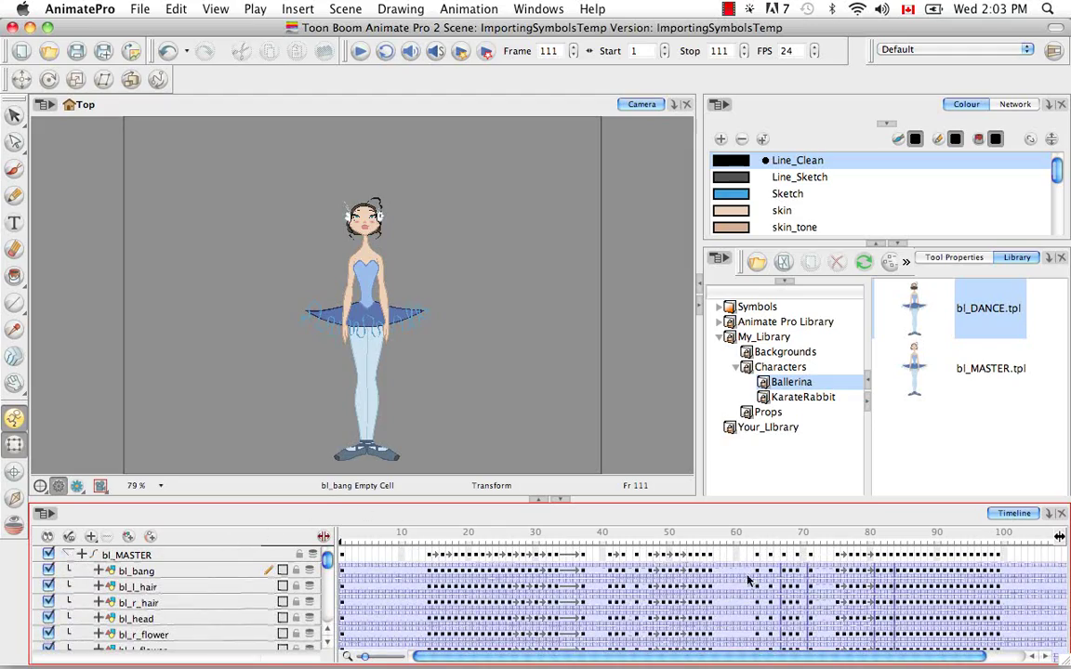
{"action": "left_click_drag", "start_coordinate": [430, 533], "coordinate": [280, 534]}
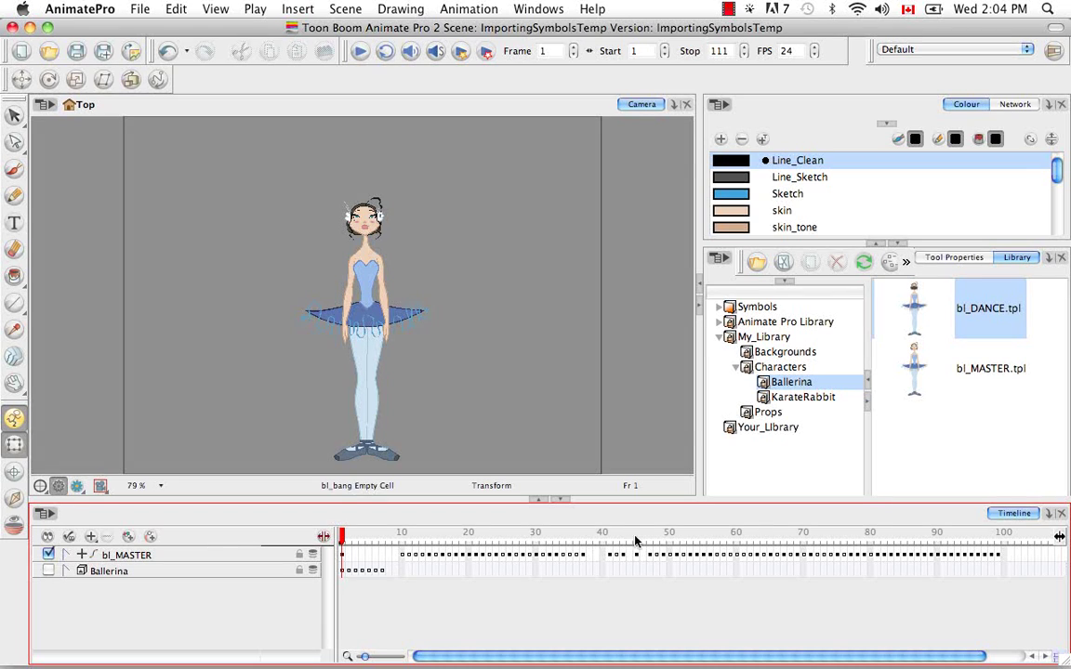
Delete the bl_MASTER dance layer and expand Ballerina to show its bl_MASTER layer.
{"action": "left_click", "coordinate": [158, 555]}
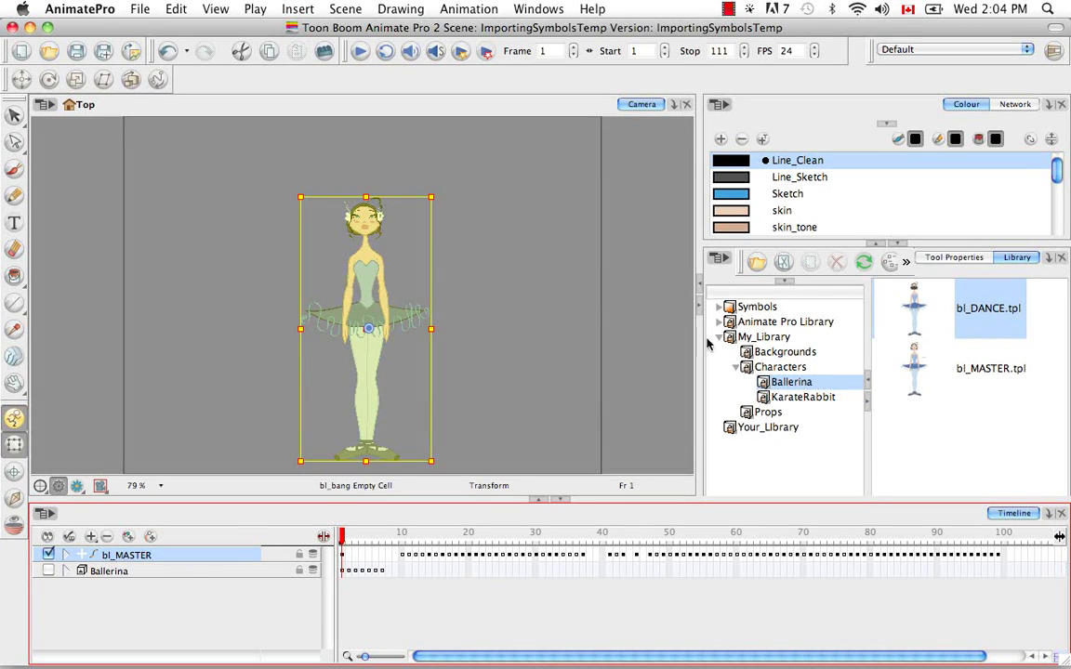
{"action": "key", "text": "Delete"}
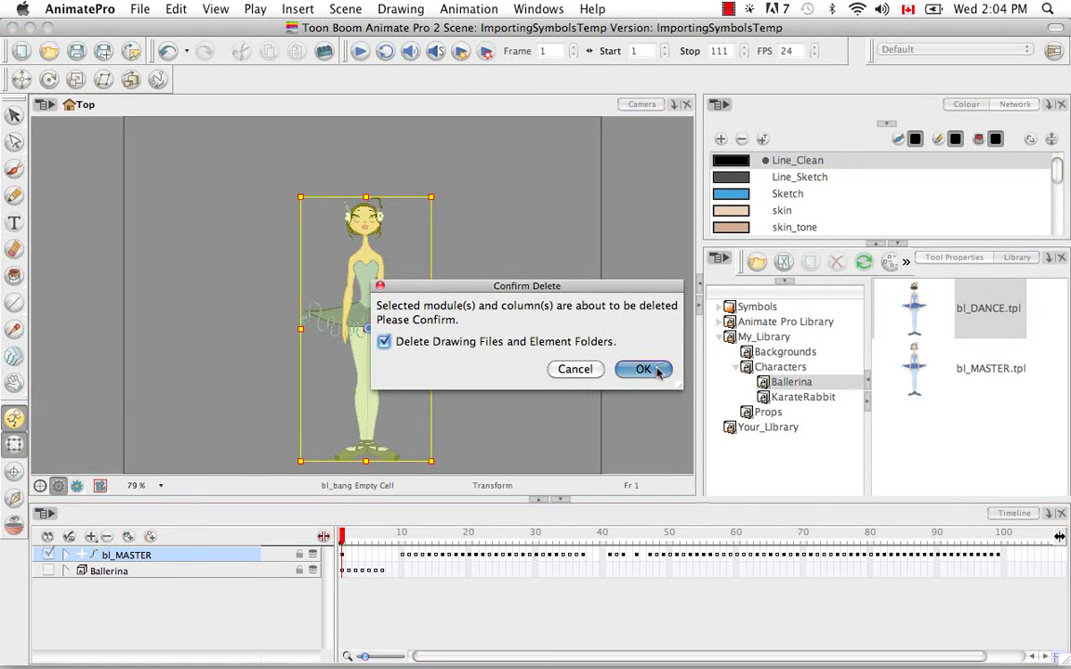
{"action": "left_click", "coordinate": [643, 369]}
{"action": "left_click", "coordinate": [65, 555]}
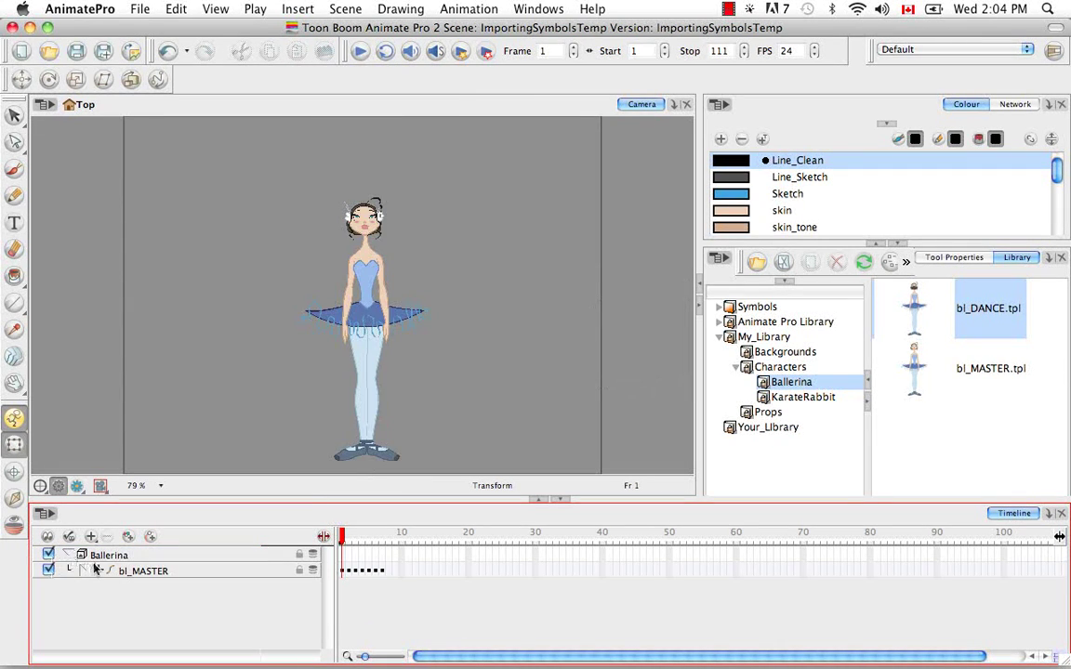
{"action": "left_click", "coordinate": [83, 570]}
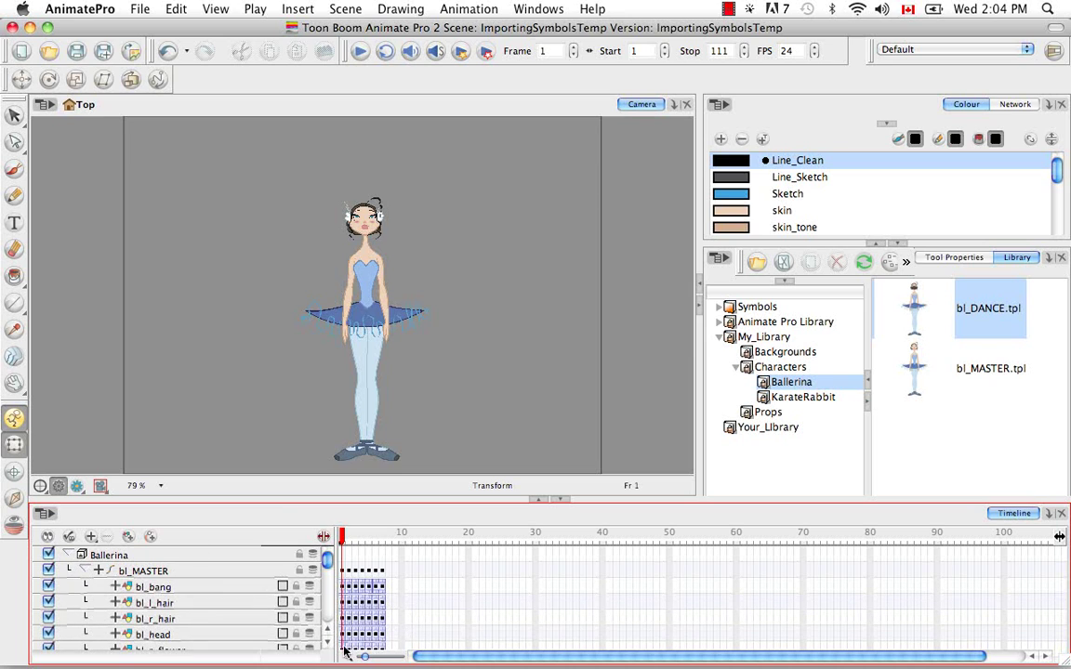
{"action": "left_click", "coordinate": [82, 570]}
Delete bl_MASTER's cells from frame 2 onward and extend the standing pose's exposure to frame 50.
{"action": "left_click", "coordinate": [349, 570]}
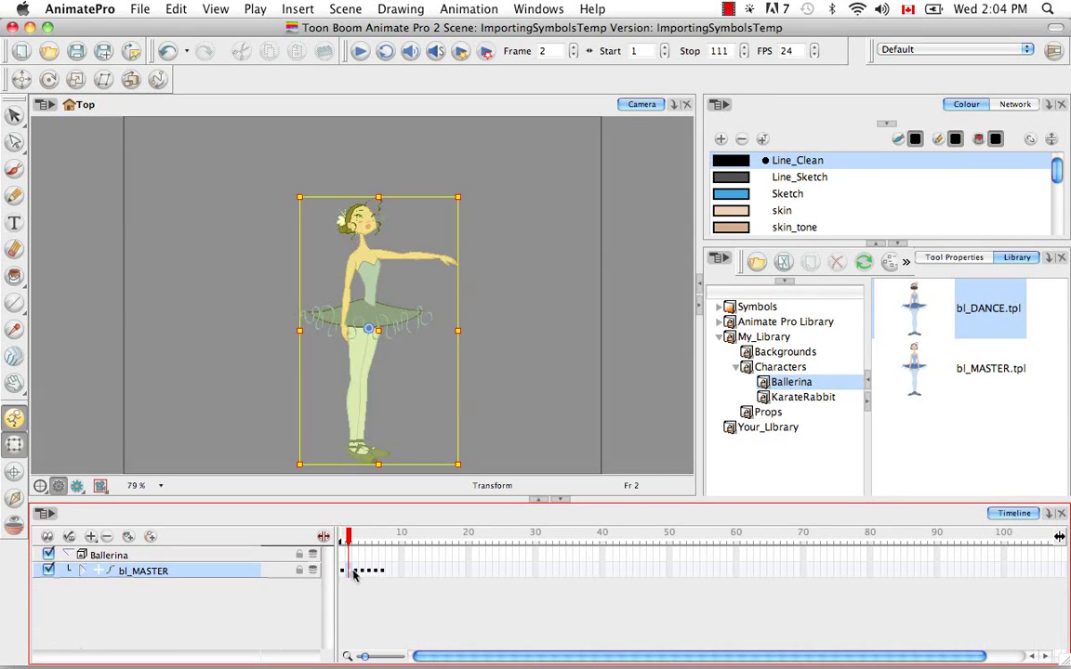
{"action": "left_click", "coordinate": [386, 571], "text": "shift"}
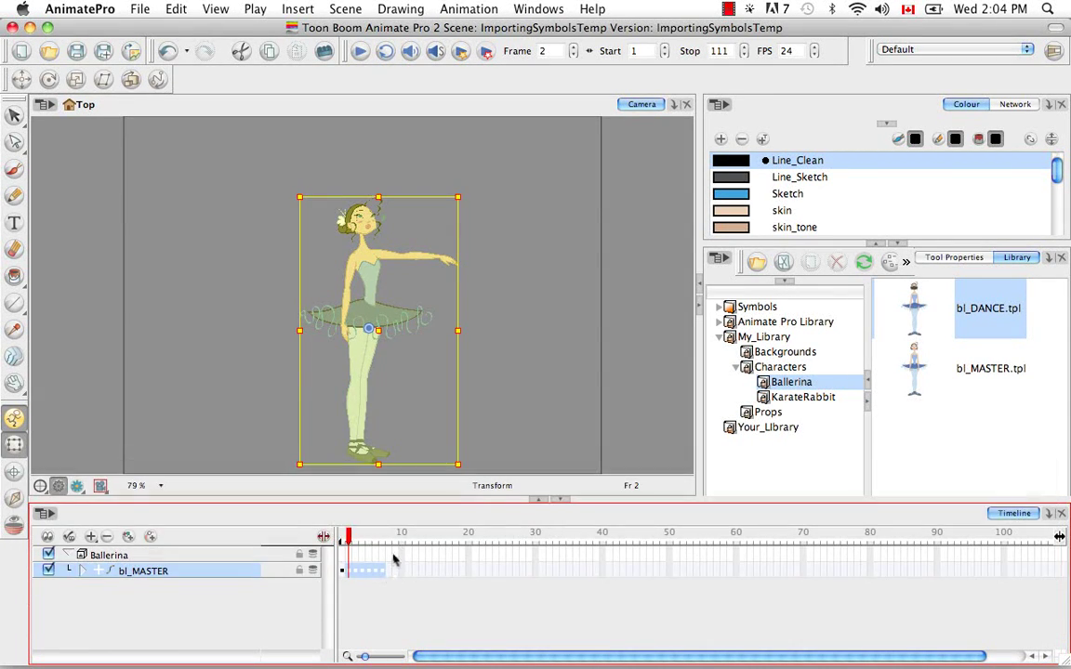
{"action": "key", "text": "BackSpace"}
{"action": "left_click", "coordinate": [670, 569]}
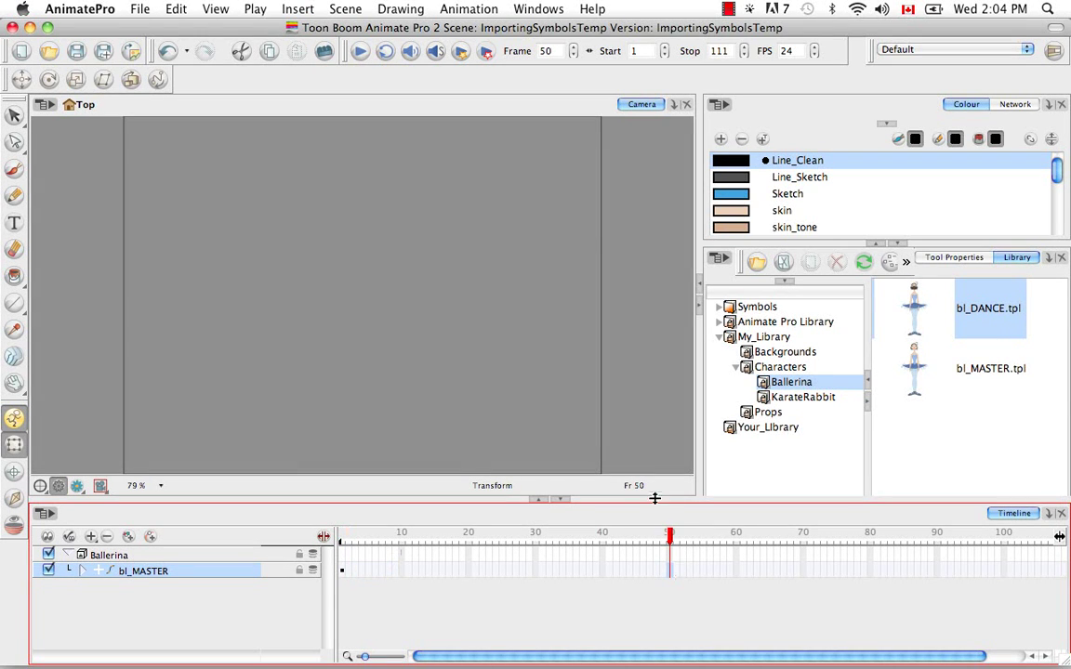
{"action": "right_click", "coordinate": [670, 568]}
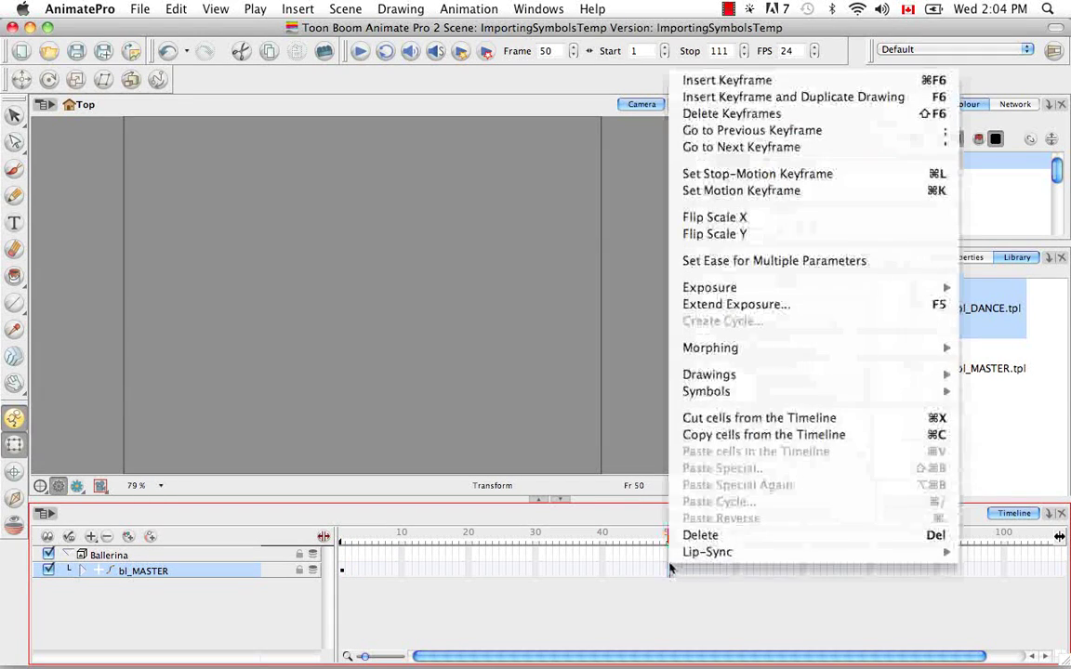
{"action": "left_click", "coordinate": [749, 305]}
{"action": "left_click", "coordinate": [474, 430]}
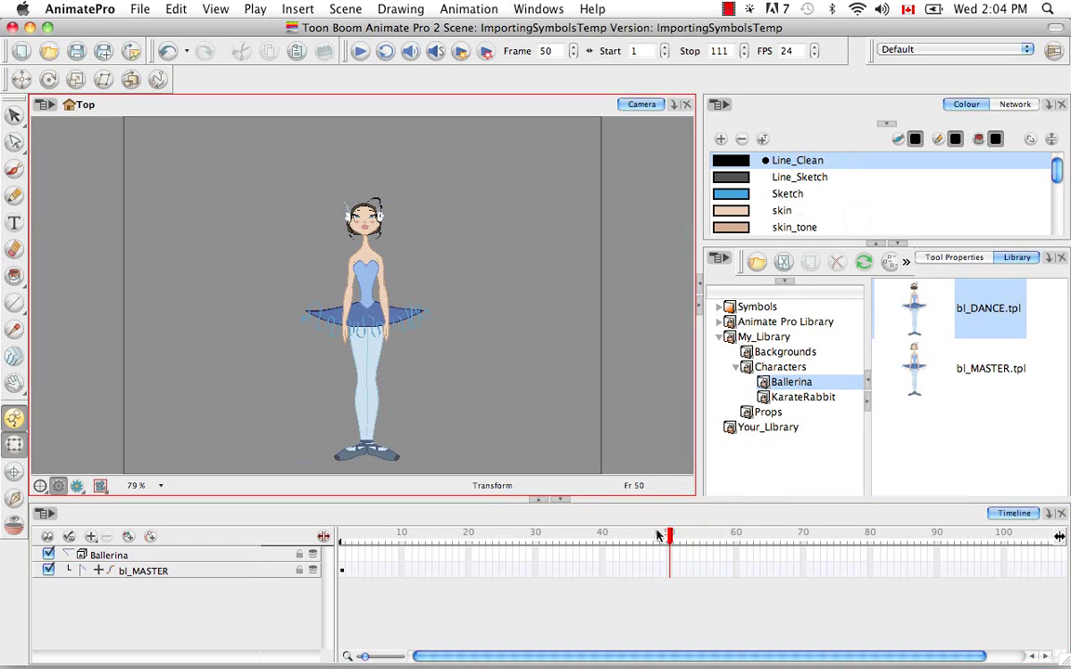
Insert bl_DANCE.tpl into the timeline at about frame 30 and play the stand-then-dance animation.
{"action": "left_click_drag", "start_coordinate": [609, 535], "coordinate": [340, 539]}
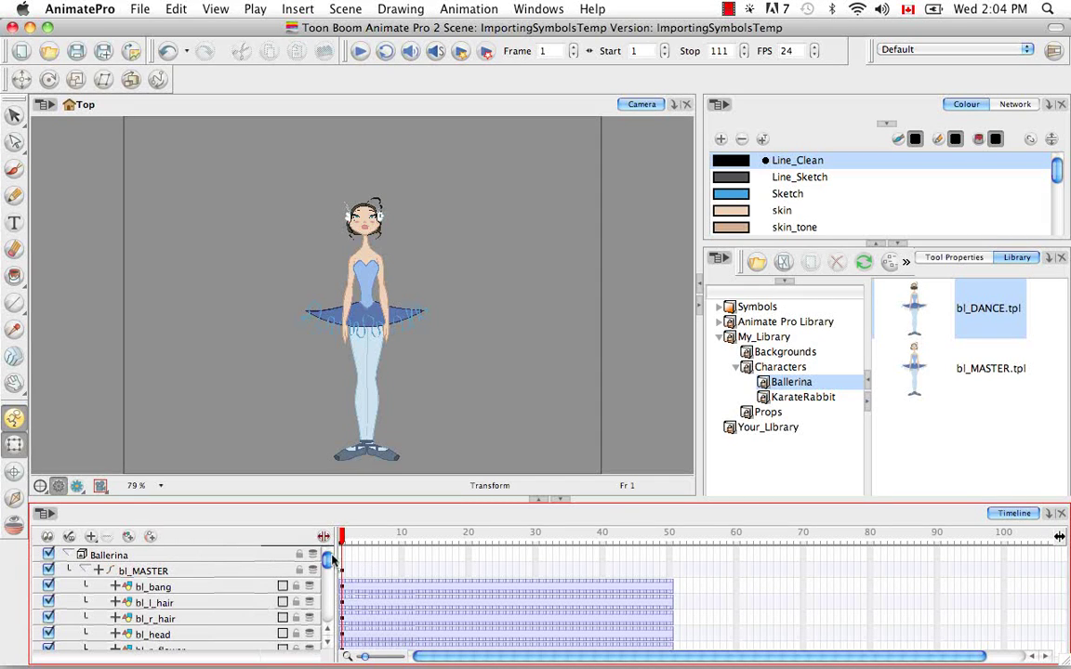
{"action": "left_click_drag", "start_coordinate": [342, 535], "coordinate": [535, 531]}
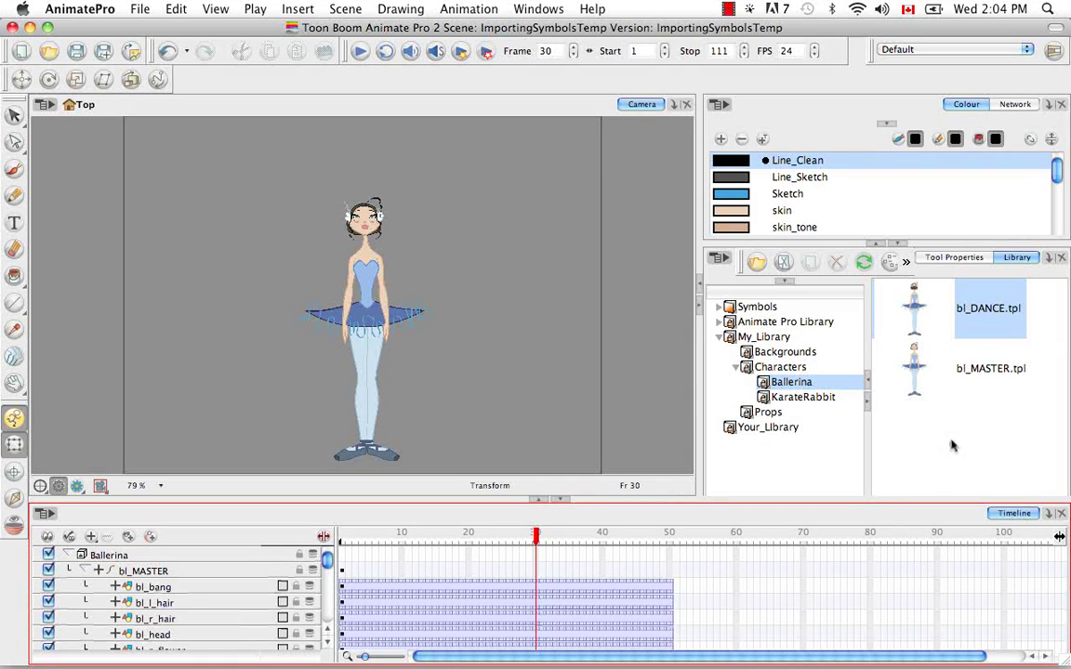
{"action": "left_click", "coordinate": [975, 305]}
{"action": "left_click_drag", "start_coordinate": [974, 305], "coordinate": [521, 544]}
{"action": "left_click", "coordinate": [360, 53]}
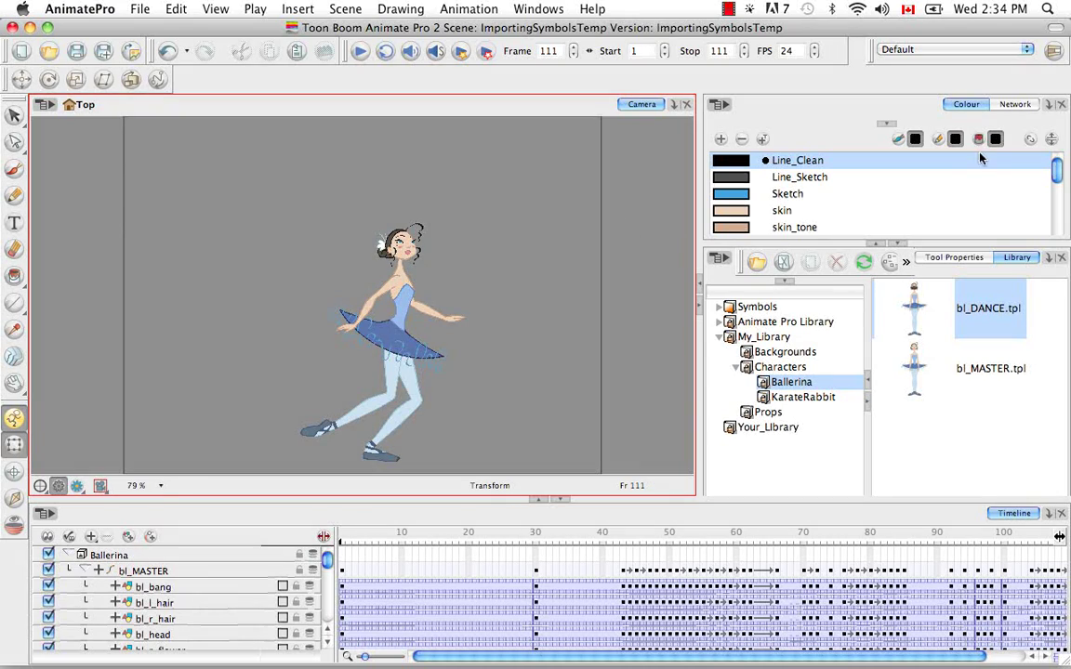
Drag AsianBG.tpl from the Library's Backgrounds folder into the Network view.
{"action": "left_click", "coordinate": [1011, 106]}
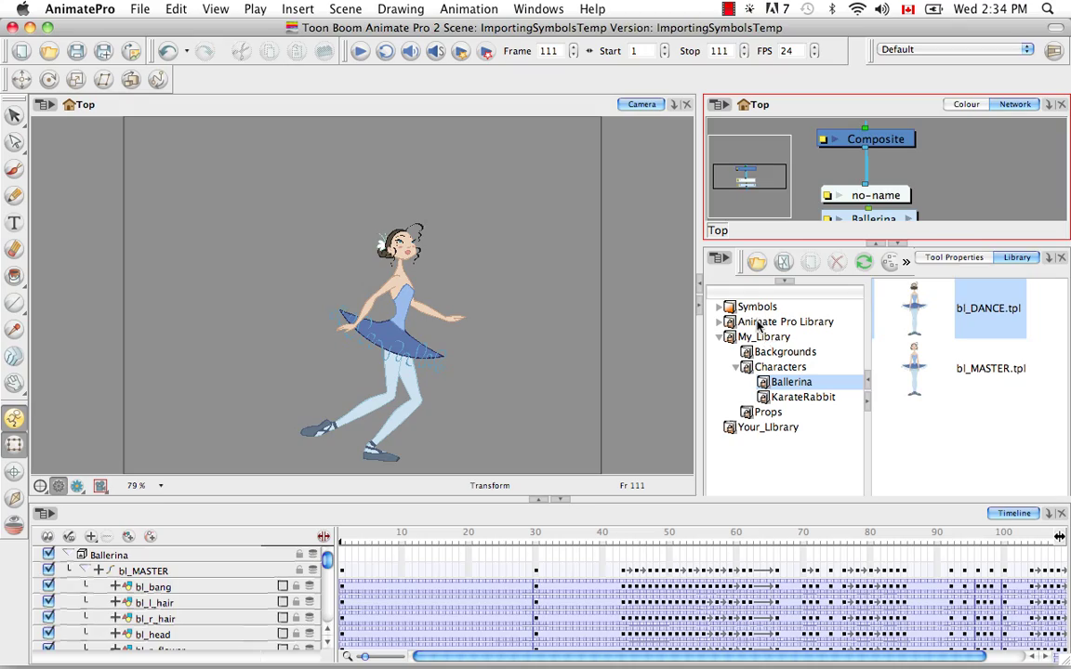
{"action": "left_click", "coordinate": [783, 352]}
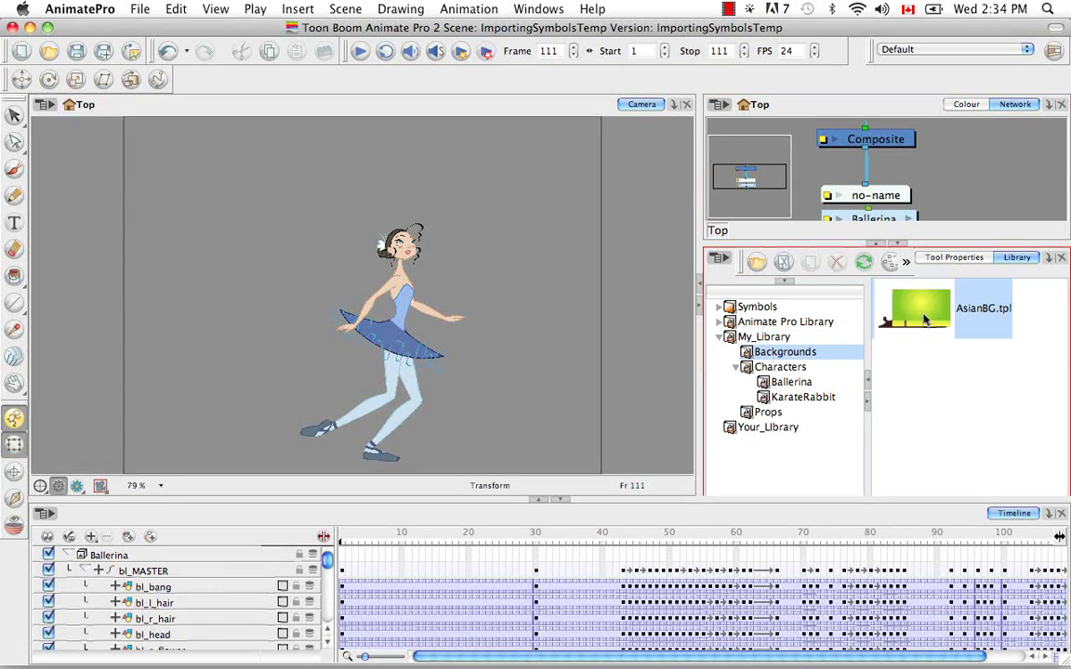
{"action": "left_click_drag", "start_coordinate": [925, 320], "coordinate": [963, 184]}
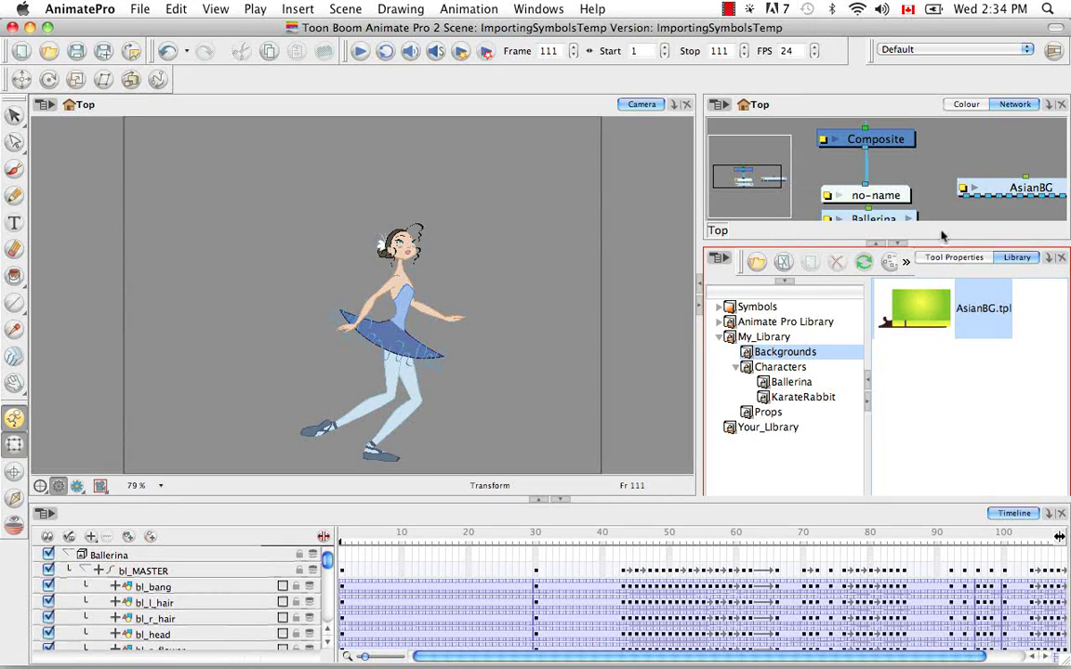
{"action": "left_click", "coordinate": [820, 104]}
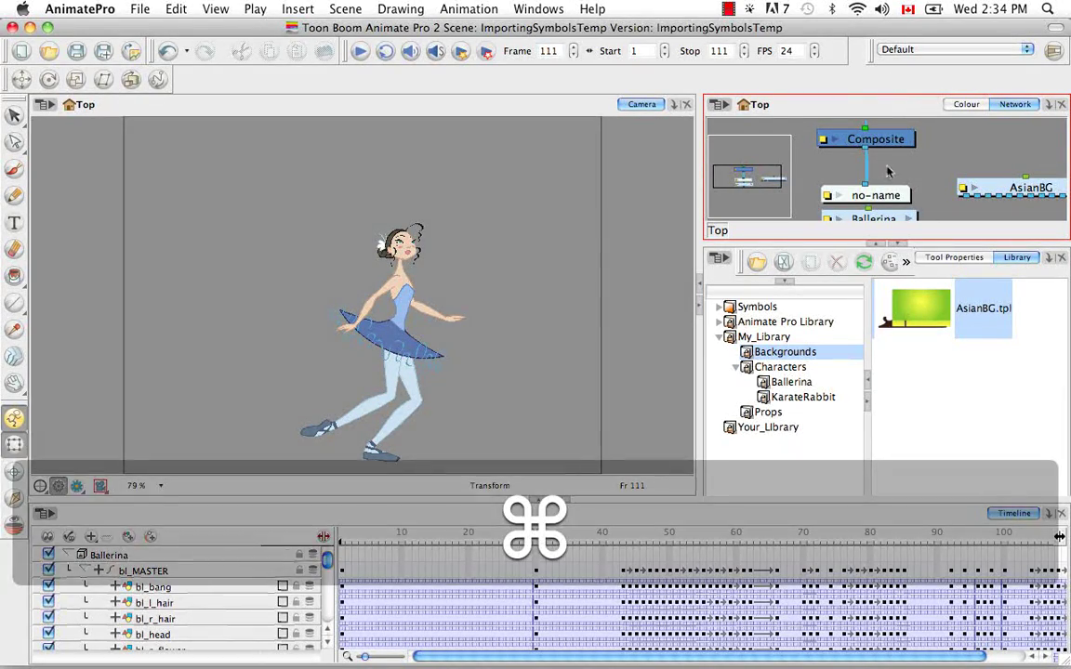
Maximise the Network view with Cmd+F and move the AsianBG node to the right.
{"action": "key", "text": "super+f"}
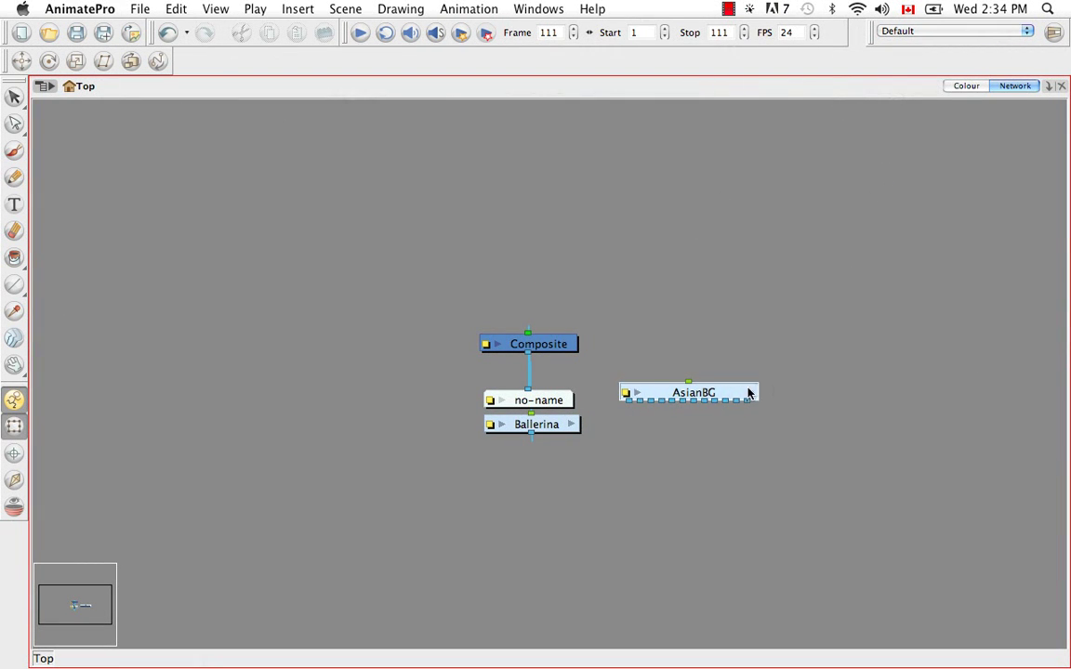
{"action": "left_click_drag", "start_coordinate": [754, 390], "coordinate": [830, 381]}
{"action": "left_click_drag", "start_coordinate": [393, 294], "coordinate": [657, 497]}
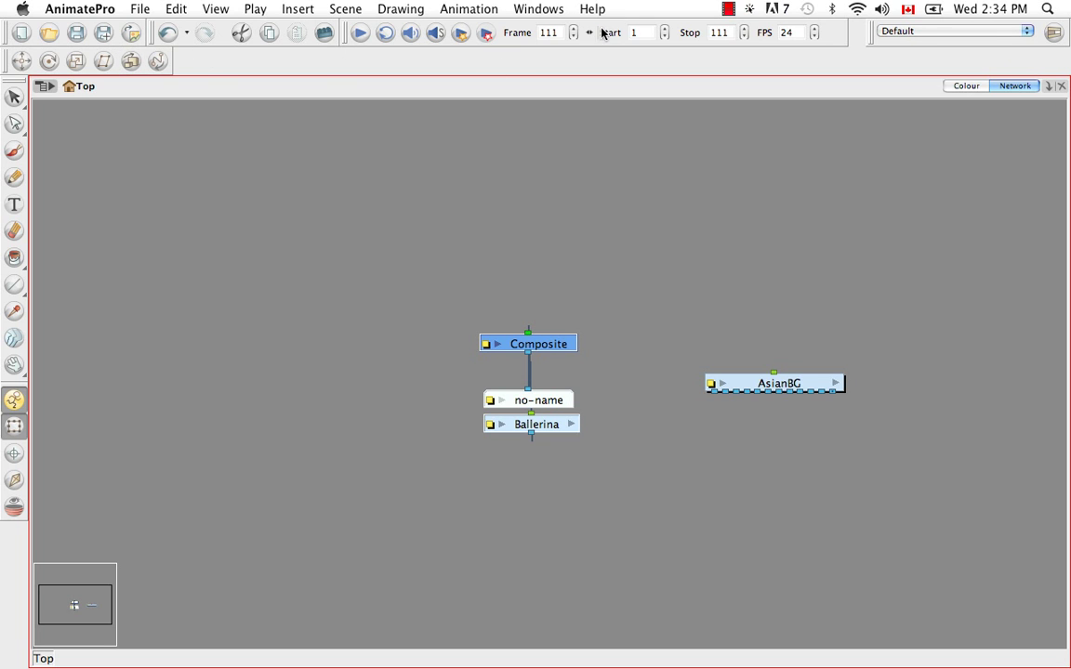
Turn on the Network View toolbar and turn off the Advanced Animation toolbar.
{"action": "left_click", "coordinate": [529, 11]}
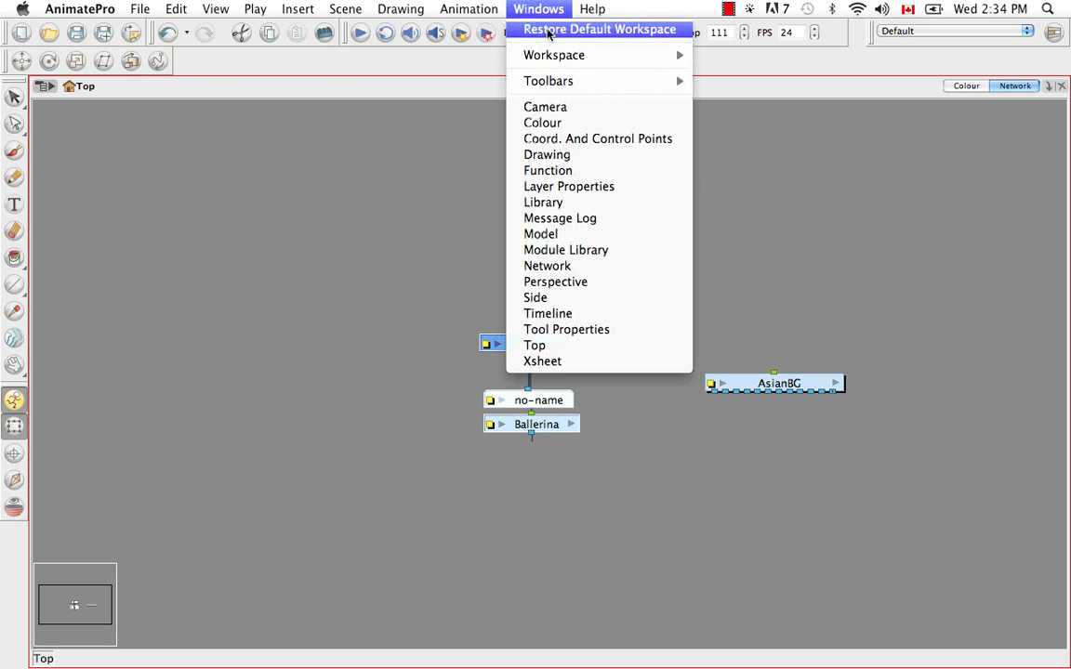
{"action": "mouse_move", "coordinate": [521, 81]}
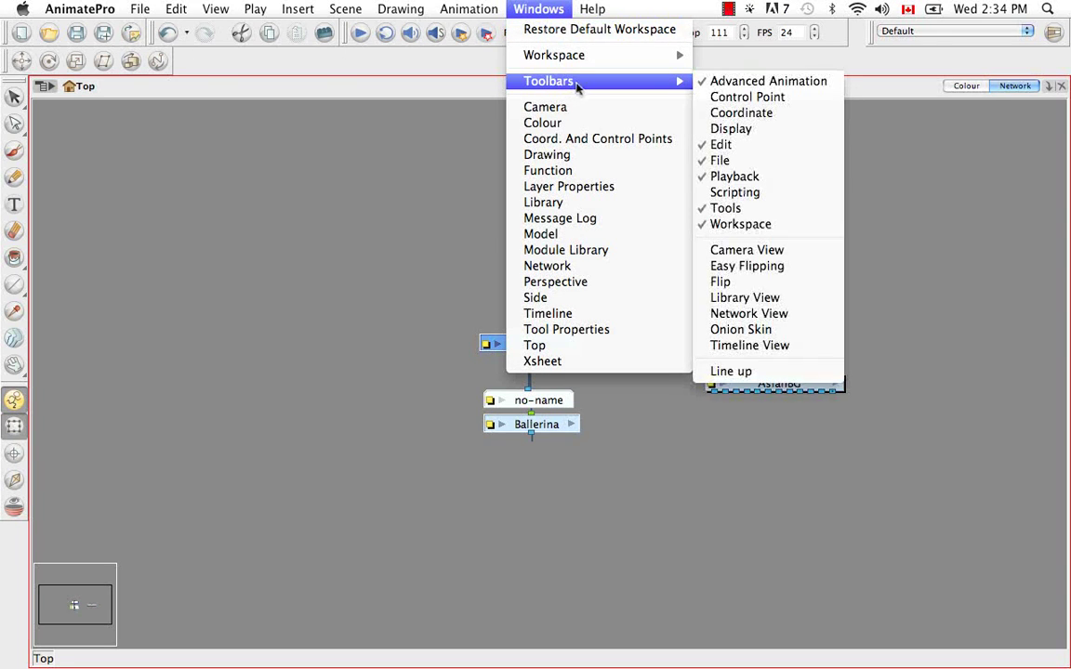
{"action": "left_click", "coordinate": [749, 313]}
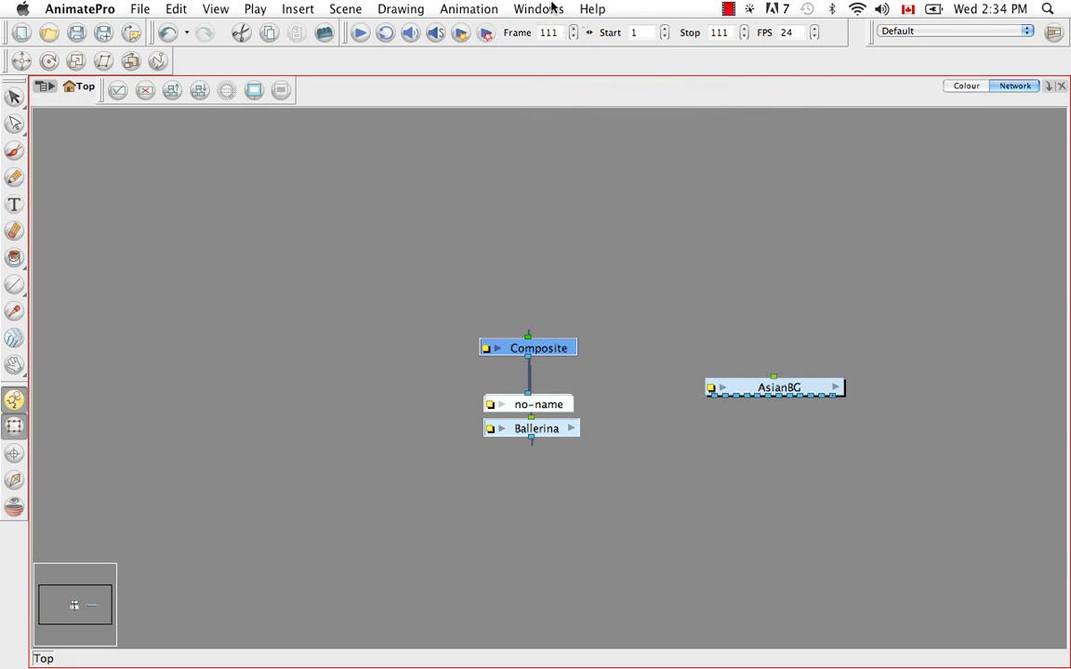
{"action": "left_click", "coordinate": [541, 10]}
{"action": "mouse_move", "coordinate": [616, 82]}
{"action": "left_click", "coordinate": [707, 82]}
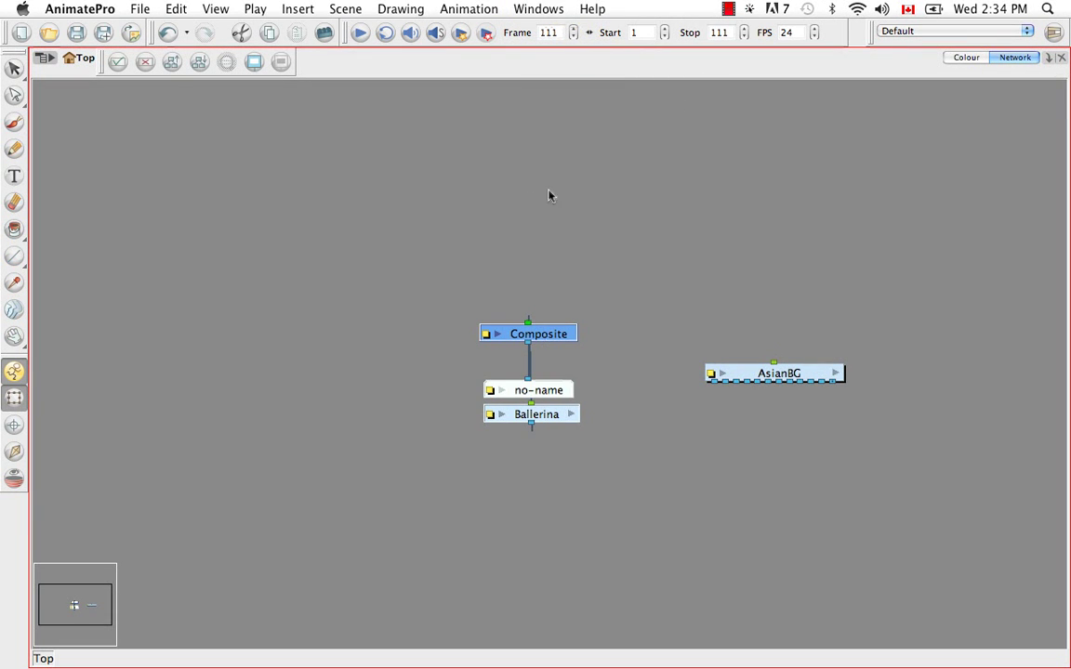
{"action": "left_click", "coordinate": [171, 61]}
{"action": "left_click", "coordinate": [511, 398]}
Move Ballerina above Composite, rename the no-name node to Display, and move AsianBG up.
{"action": "left_click_drag", "start_coordinate": [541, 274], "coordinate": [474, 259]}
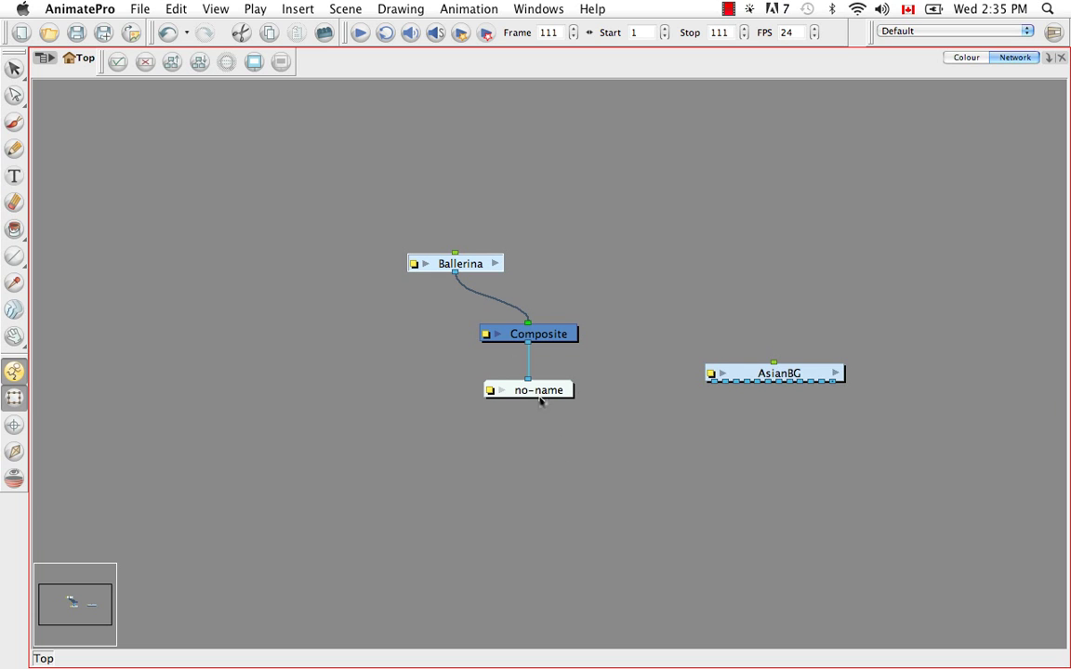
{"action": "left_click", "coordinate": [489, 392]}
{"action": "key", "text": "BackSpace"}
{"action": "key", "text": "BackSpace"}
{"action": "key", "text": "BackSpace"}
{"action": "key", "text": "BackSpace"}
{"action": "key", "text": "BackSpace"}
{"action": "key", "text": "BackSpace"}
{"action": "key", "text": "BackSpace"}
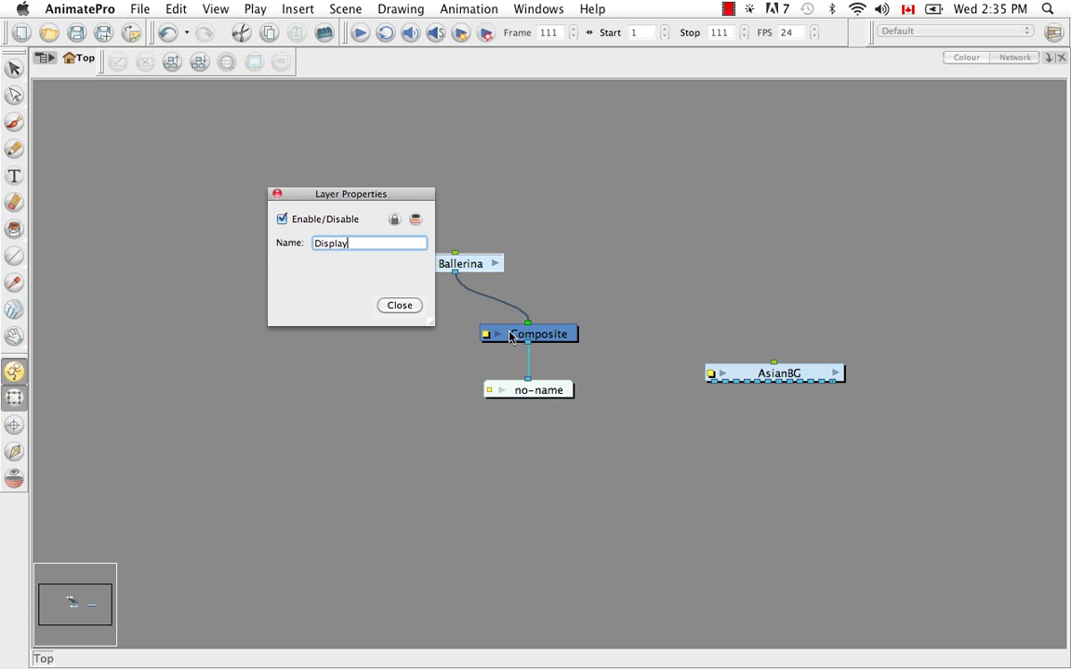
{"action": "left_click", "coordinate": [409, 305]}
{"action": "left_click_drag", "start_coordinate": [828, 376], "coordinate": [736, 242]}
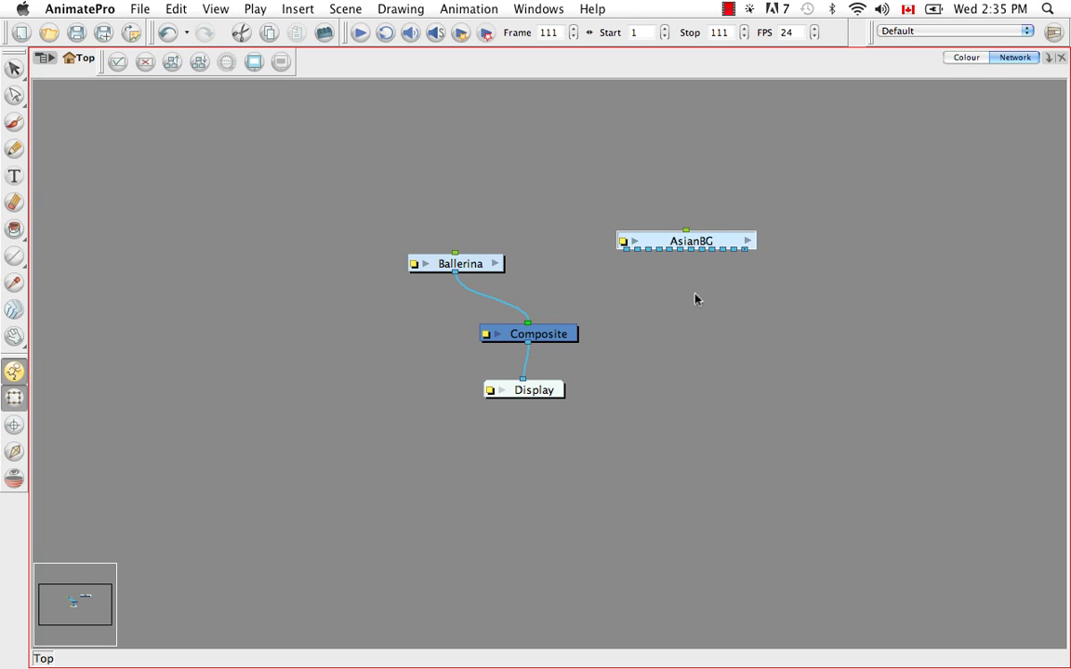
Enter the AsianBG group to view its contents, then return to the Top network level.
{"action": "left_click", "coordinate": [748, 242]}
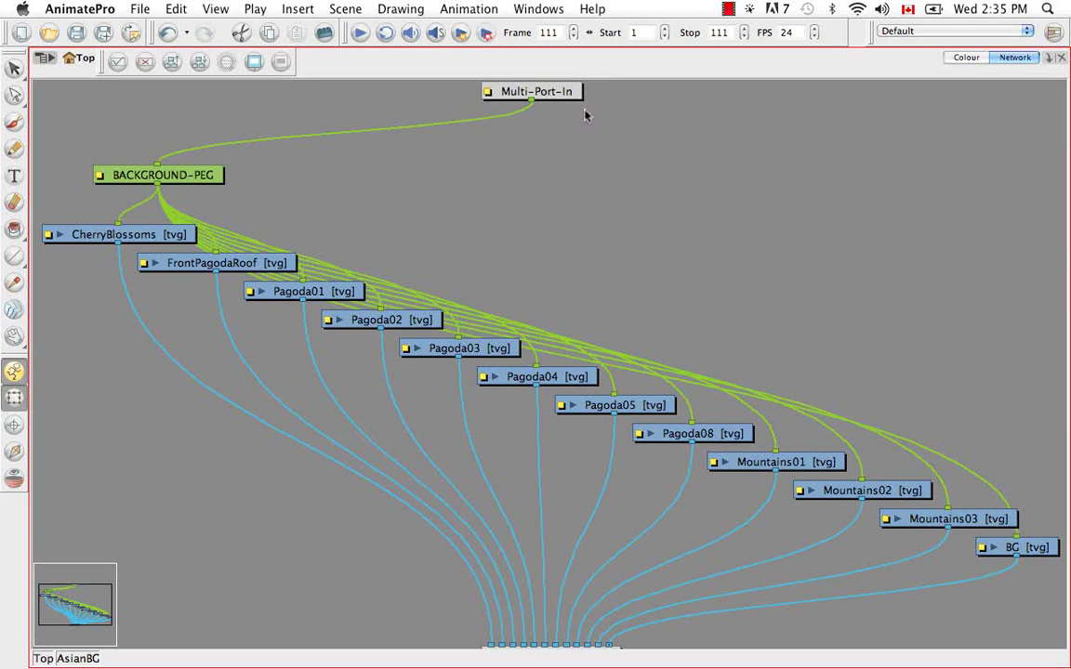
{"action": "left_click", "coordinate": [43, 658]}
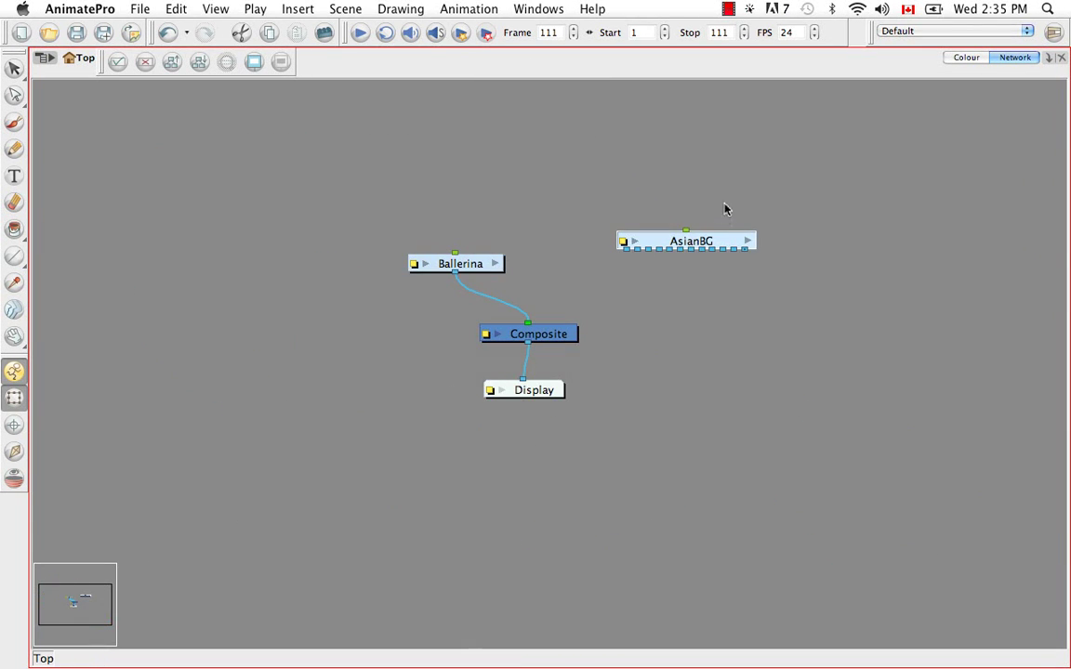
{"action": "left_click", "coordinate": [748, 242]}
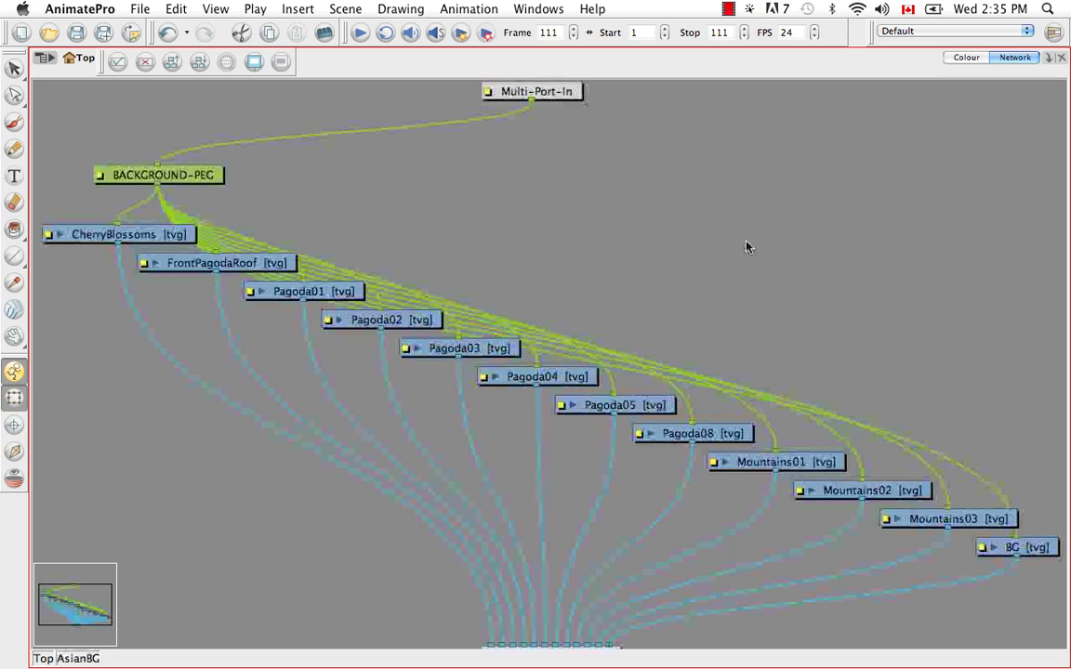
{"action": "scroll", "coordinate": [693, 279], "scroll_direction": "down", "scroll_amount": 5}
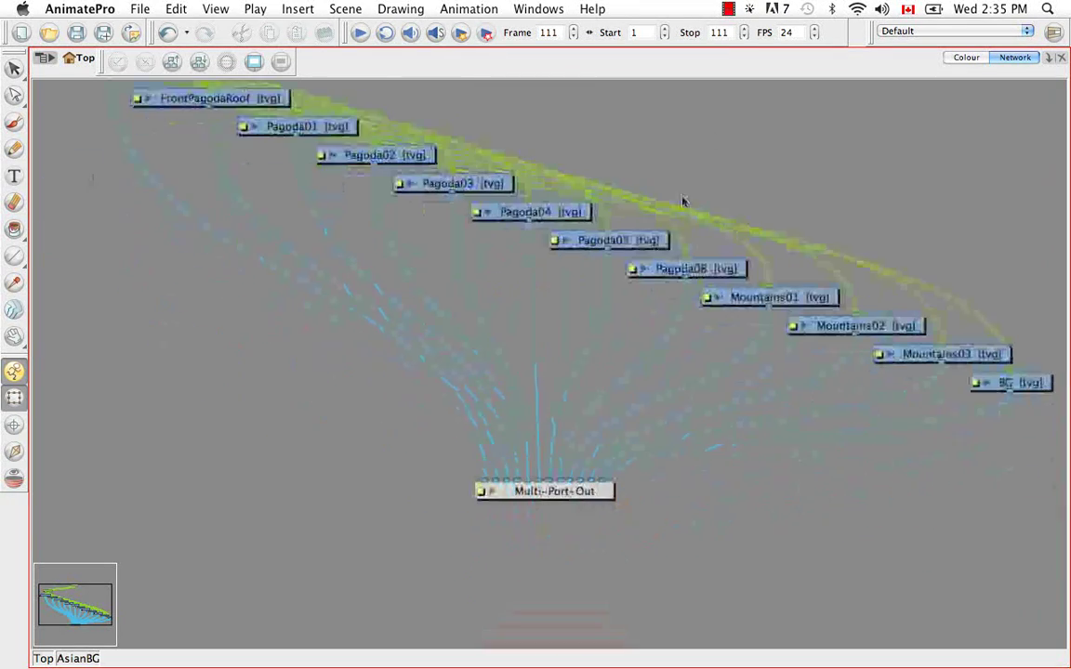
{"action": "left_click", "coordinate": [43, 658]}
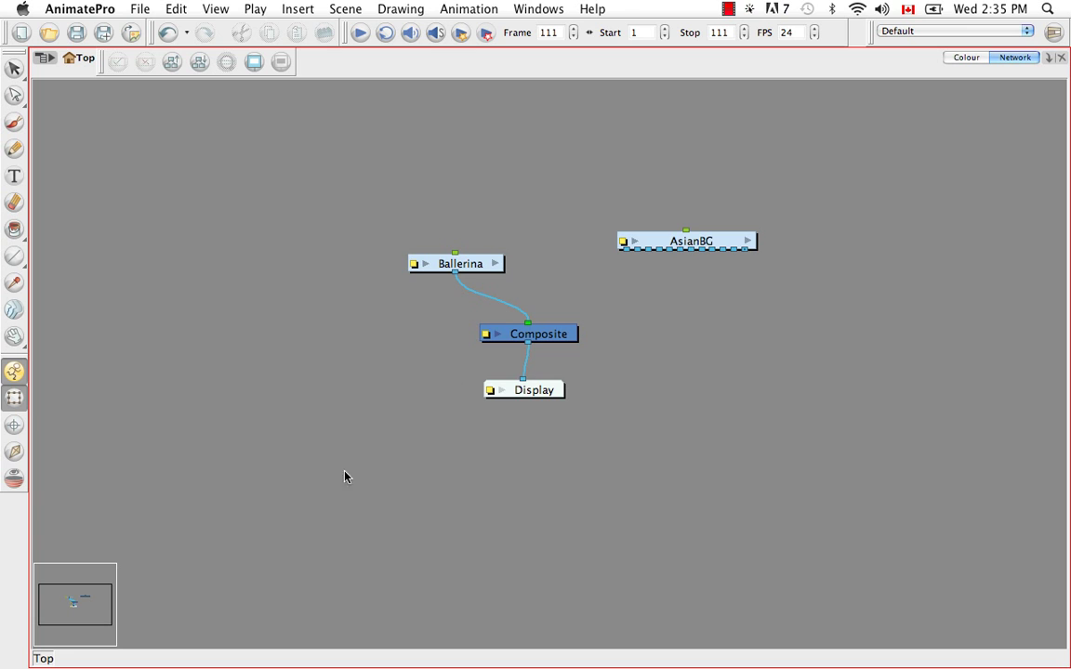
{"action": "left_click", "coordinate": [750, 242]}
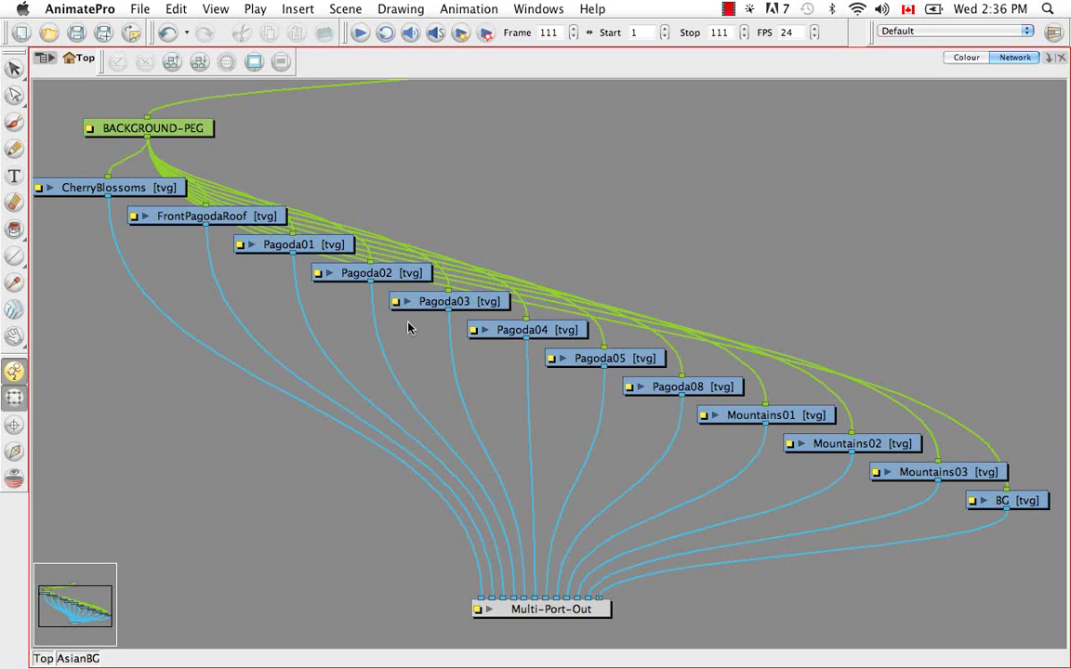
{"action": "left_click", "coordinate": [42, 658]}
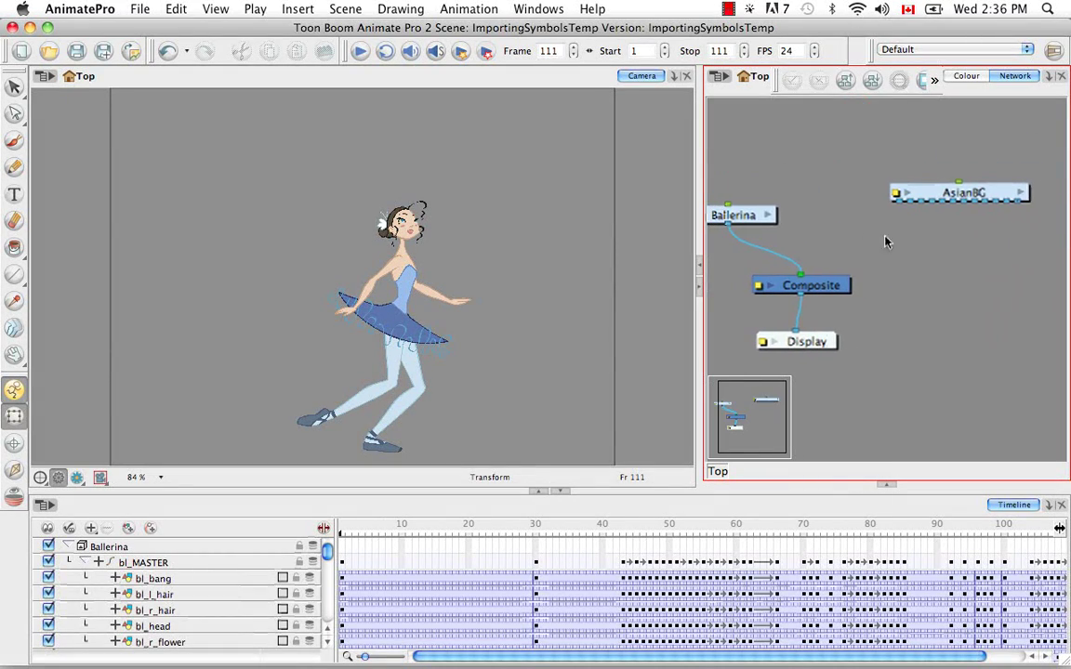
Connect every AsianBG output port, including the tree layer, to the Composite node at frame 1.
{"action": "mouse_move", "coordinate": [824, 275]}
{"action": "left_mouse_down"}
{"action": "mouse_move", "coordinate": [910, 203]}
{"action": "mouse_move", "coordinate": [829, 276]}
{"action": "left_mouse_up"}
{"action": "left_click_drag", "start_coordinate": [930, 202], "coordinate": [837, 276]}
{"action": "left_click_drag", "start_coordinate": [939, 207], "coordinate": [843, 275]}
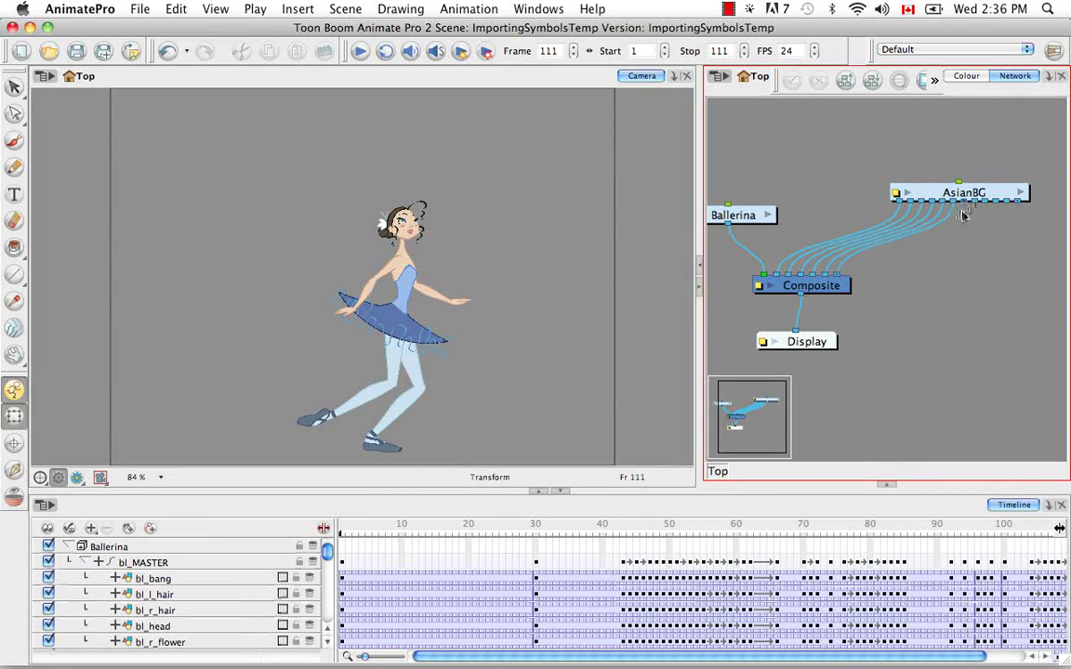
{"action": "left_click", "coordinate": [343, 527]}
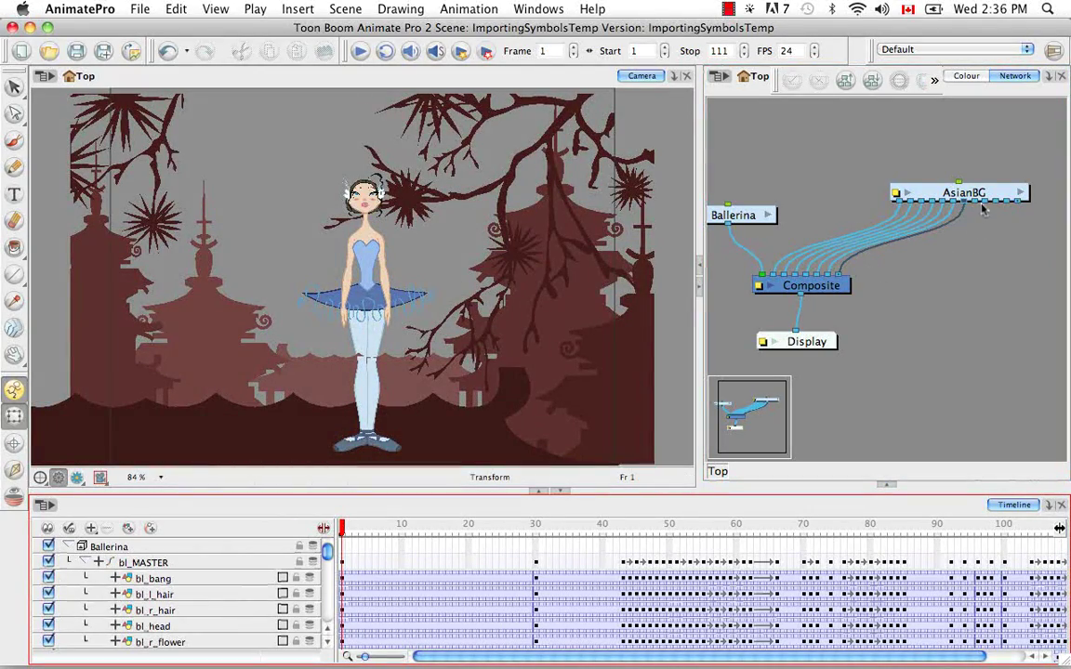
{"action": "left_click_drag", "start_coordinate": [982, 201], "coordinate": [844, 276]}
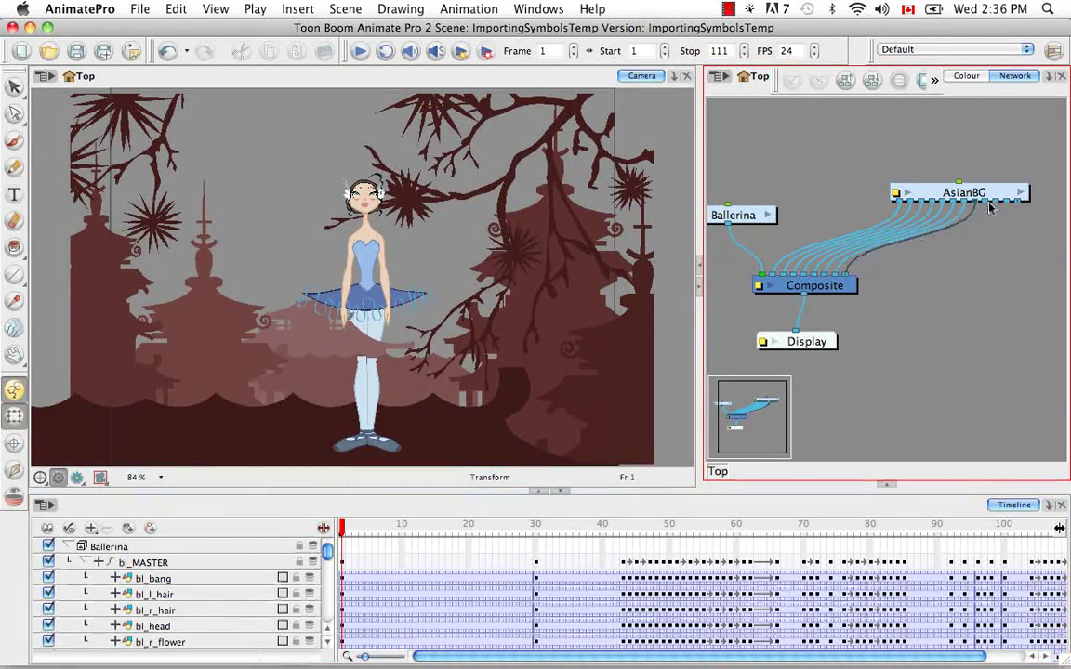
{"action": "left_click_drag", "start_coordinate": [990, 208], "coordinate": [857, 276]}
{"action": "left_click_drag", "start_coordinate": [993, 203], "coordinate": [879, 274]}
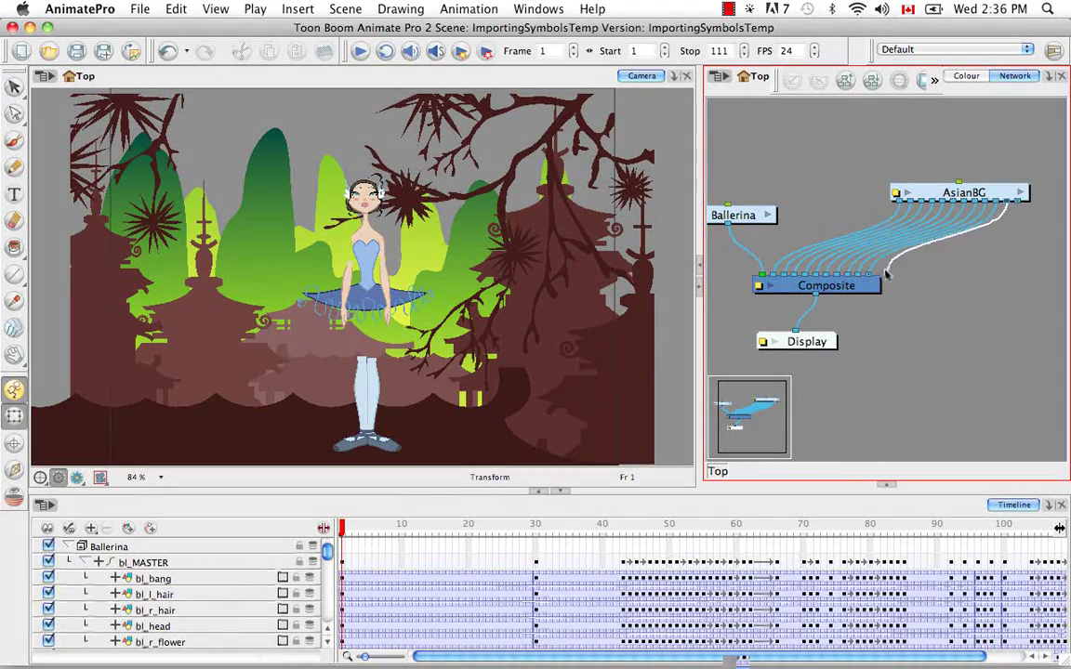
{"action": "left_click_drag", "start_coordinate": [990, 203], "coordinate": [889, 276]}
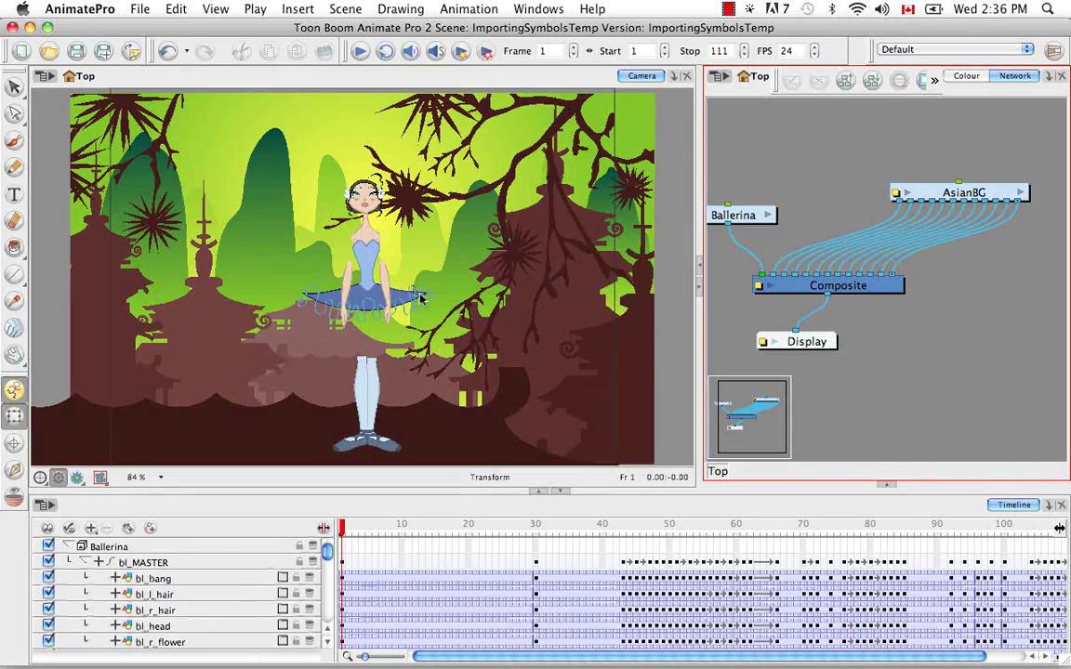
Select BACKGROUND-PEG and send it behind the ballerina with Alt+Up, then deselect.
{"action": "left_click", "coordinate": [76, 546]}
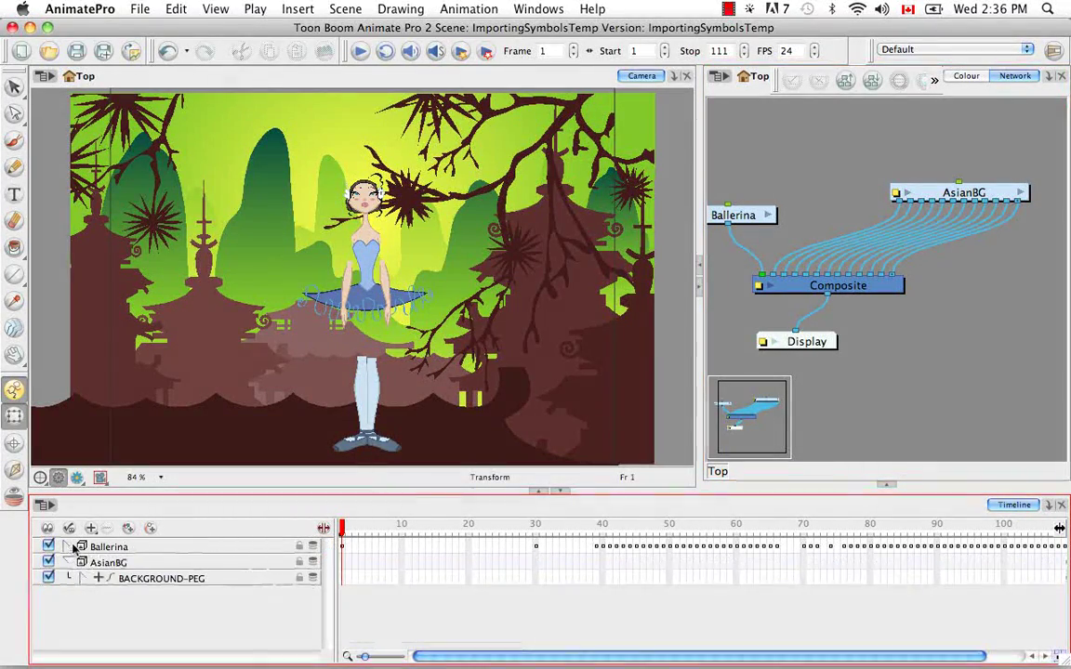
{"action": "left_click", "coordinate": [69, 563]}
{"action": "left_click", "coordinate": [69, 564]}
{"action": "left_click", "coordinate": [153, 579]}
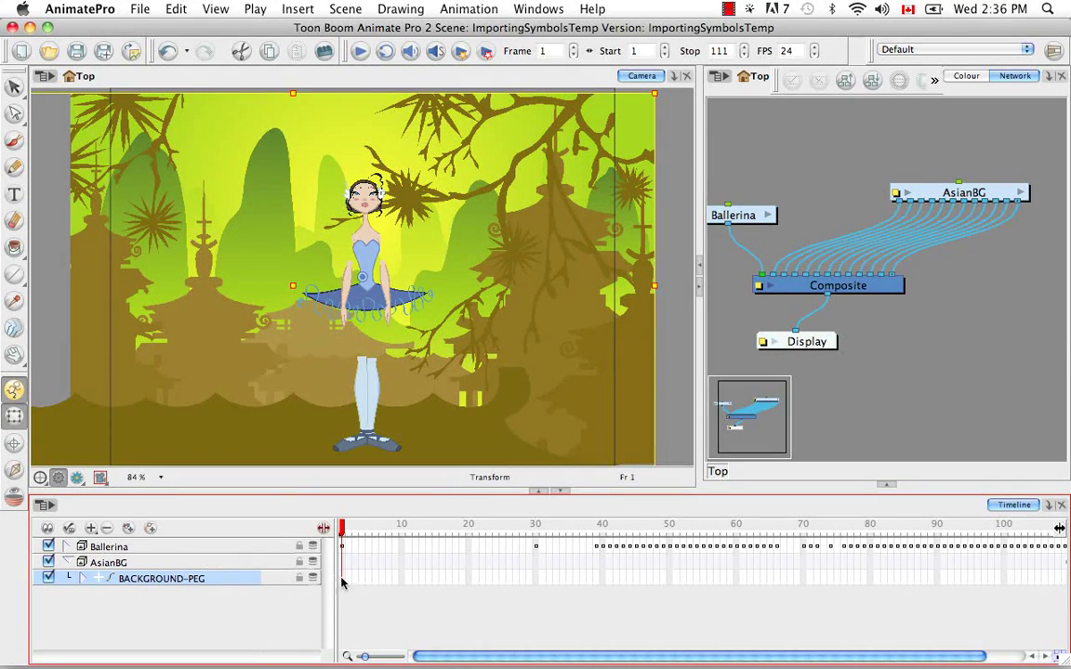
{"action": "left_click", "coordinate": [621, 475]}
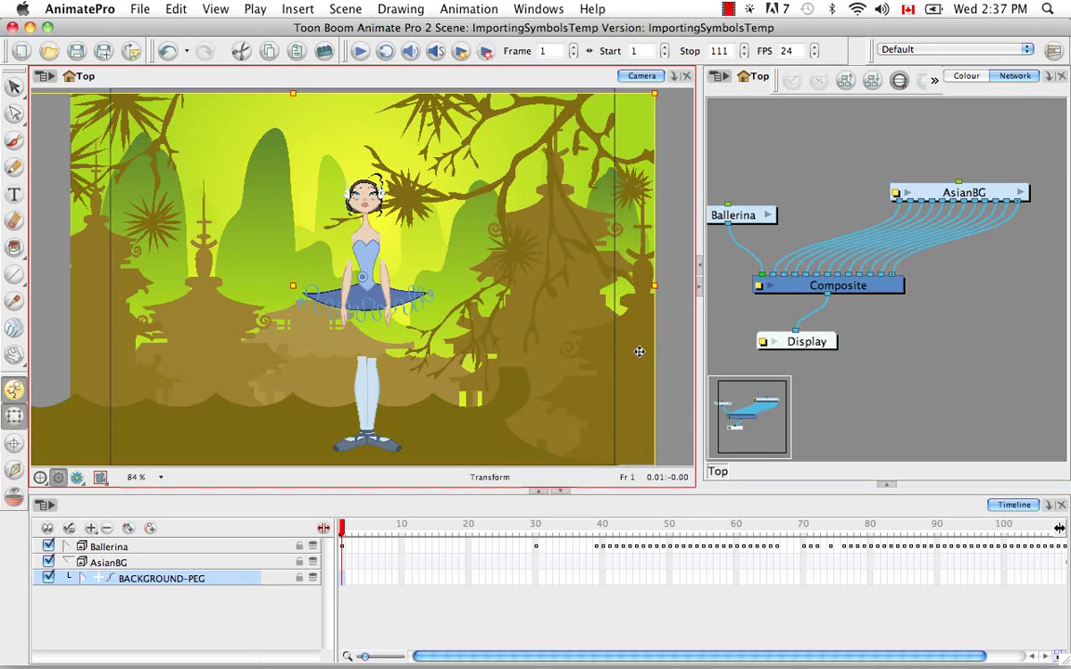
{"action": "key", "text": "alt+Up"}
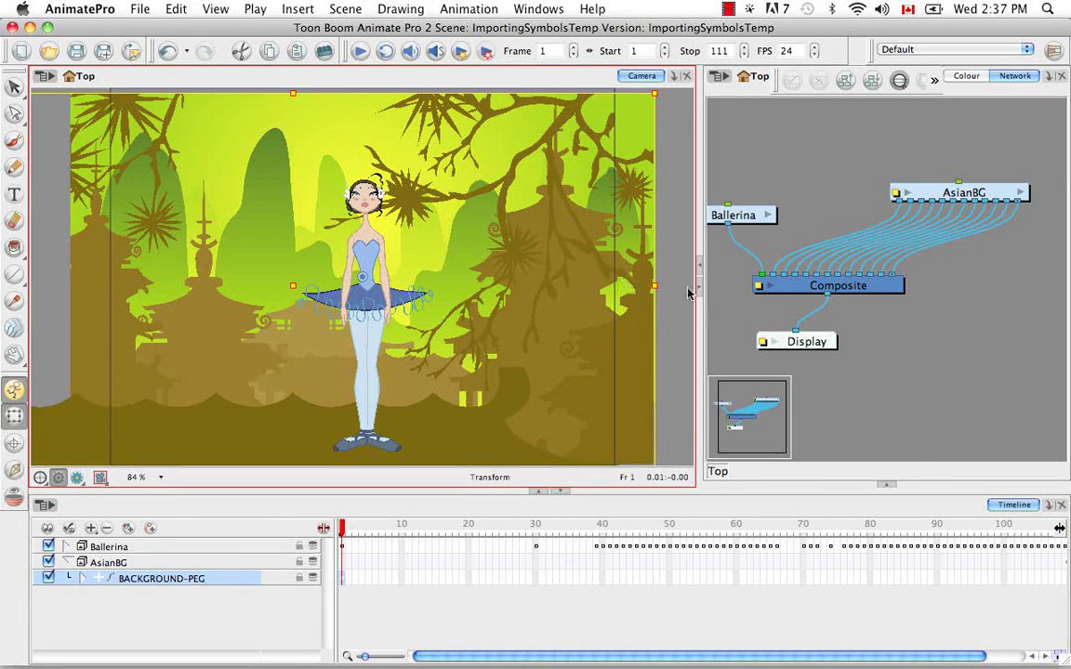
{"action": "left_click", "coordinate": [618, 268]}
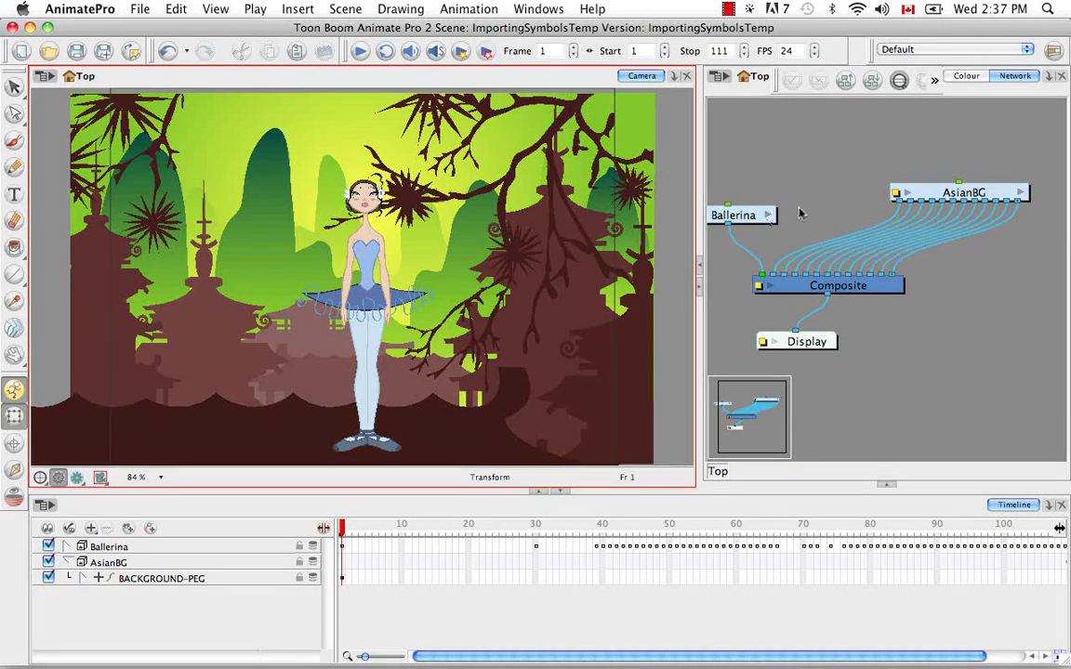
Open the Ballerina group in the maximised network and edit the bl_r_forearm symbol with Cmd+E.
{"action": "left_click", "coordinate": [722, 193]}
{"action": "left_click_drag", "start_coordinate": [771, 216], "coordinate": [770, 174]}
{"action": "left_click", "coordinate": [768, 176]}
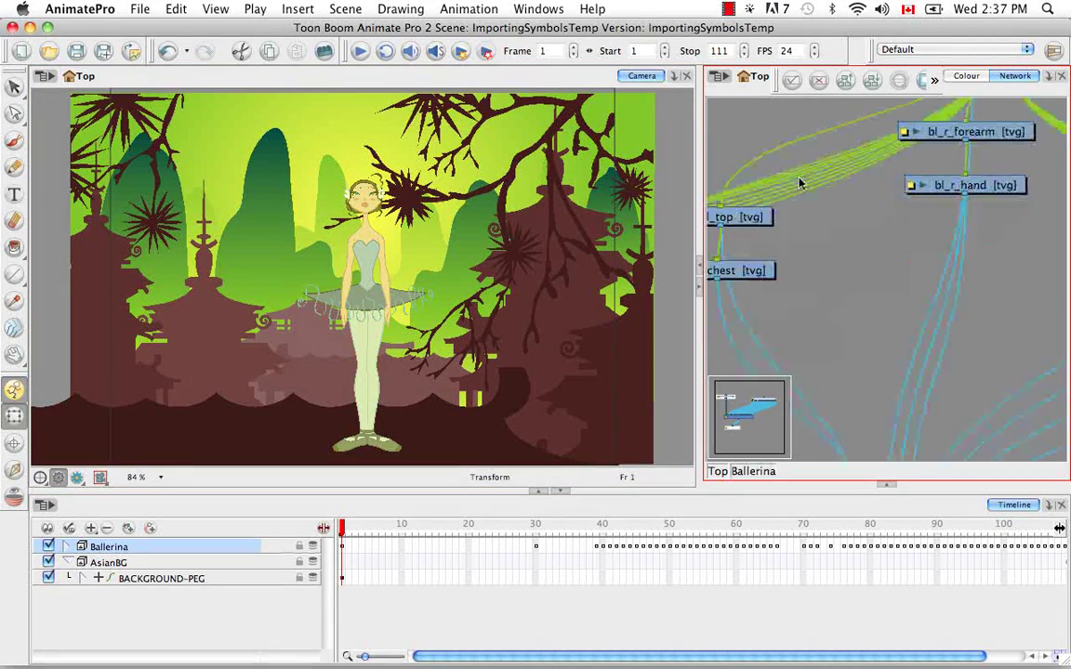
{"action": "left_click", "coordinate": [837, 253]}
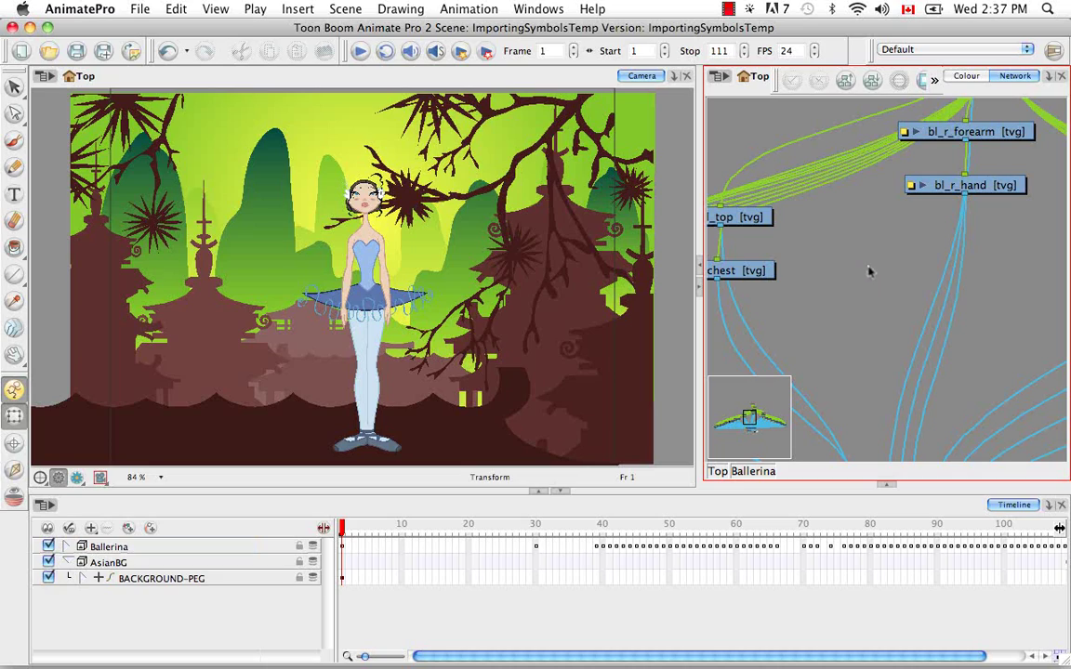
{"action": "key", "text": "super+f"}
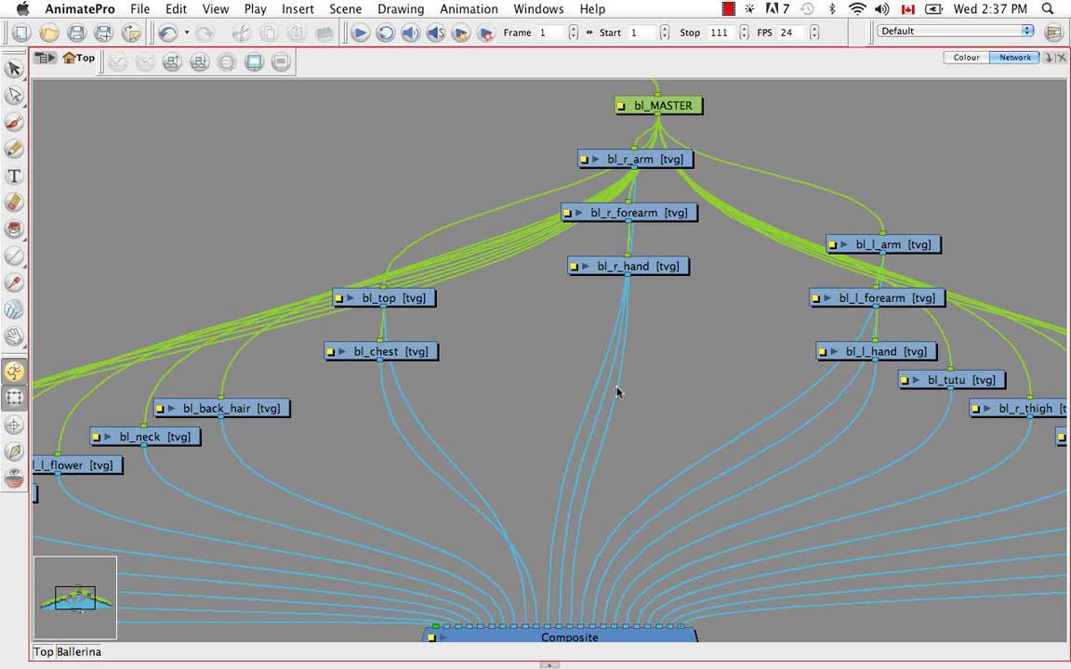
{"action": "left_click", "coordinate": [675, 218]}
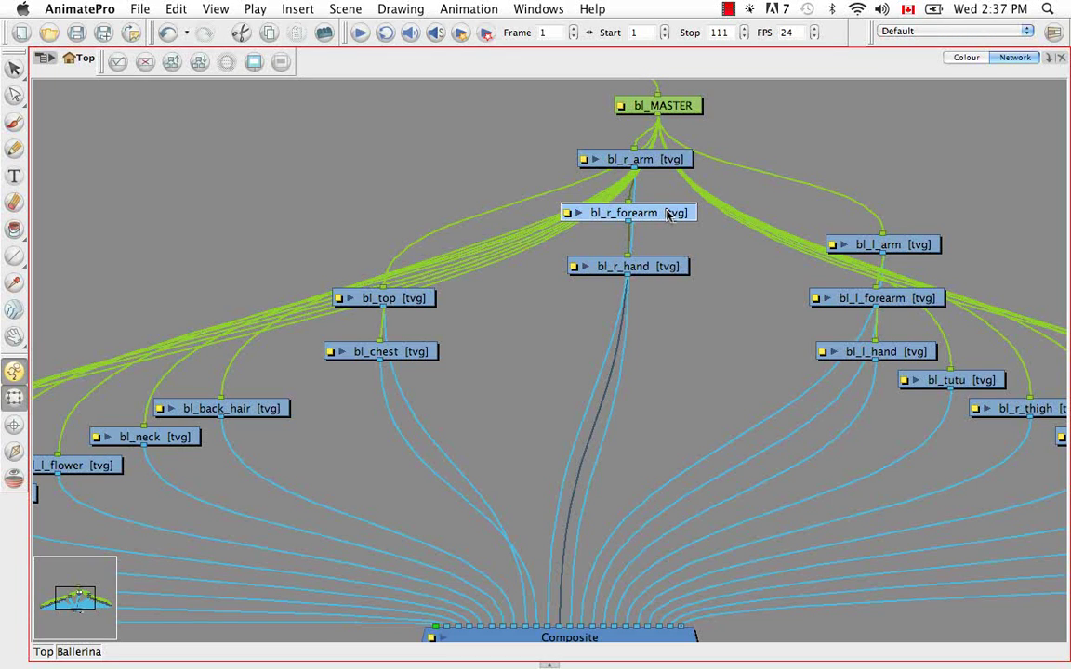
{"action": "key", "text": "super+e"}
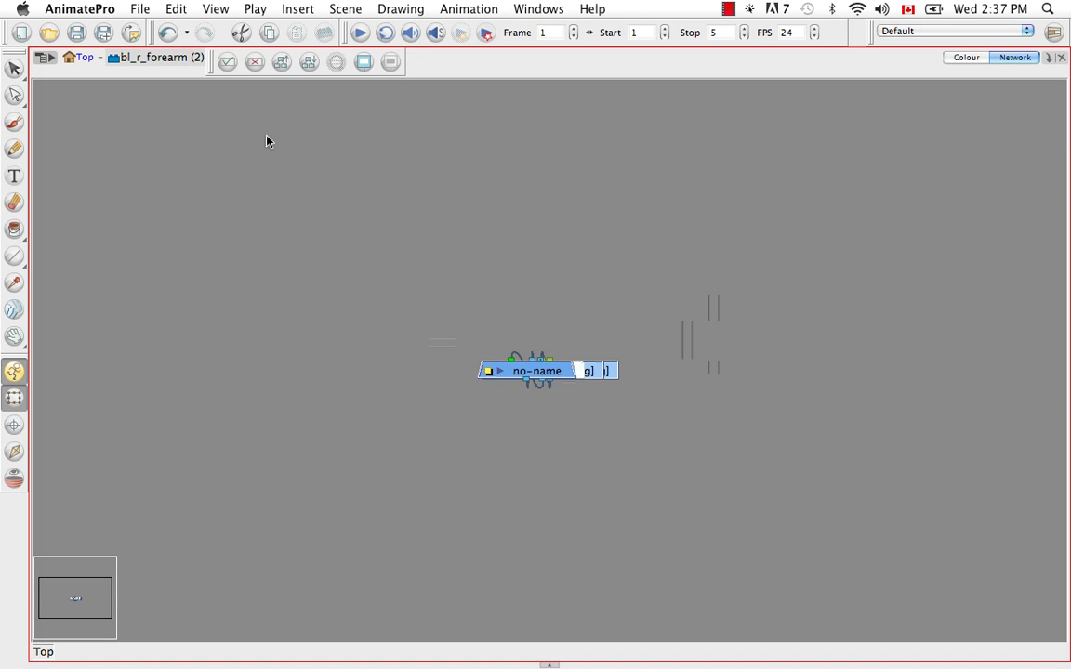
Tidy the network with Order Network and shift the bl_r_wrist node up and left.
{"action": "left_click", "coordinate": [282, 62]}
{"action": "left_click", "coordinate": [493, 397]}
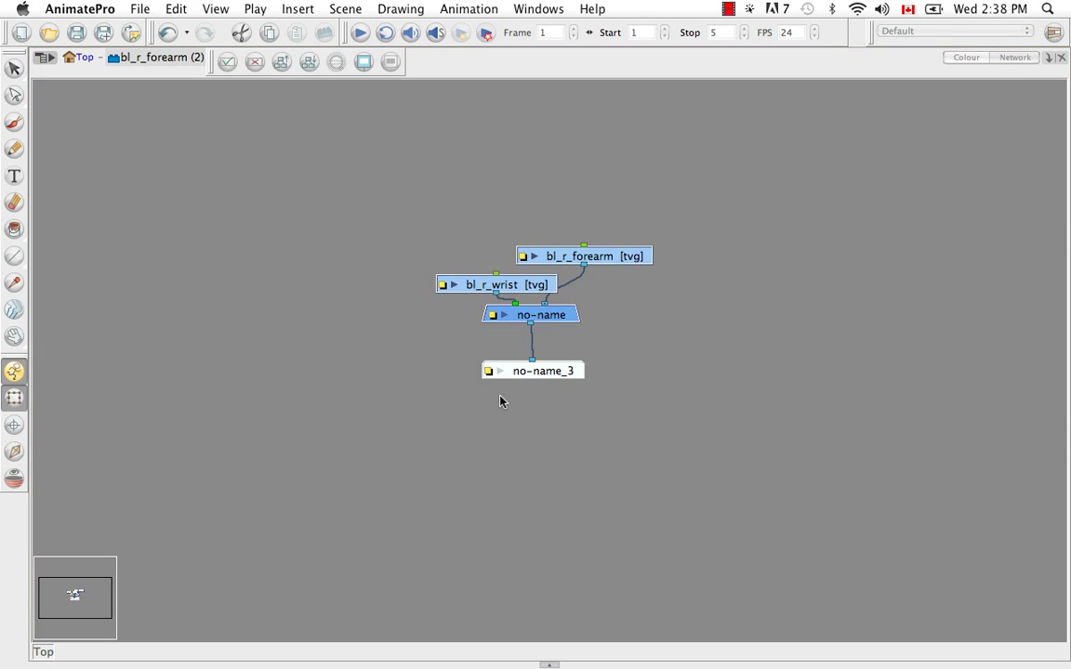
{"action": "left_click_drag", "start_coordinate": [483, 284], "coordinate": [420, 263]}
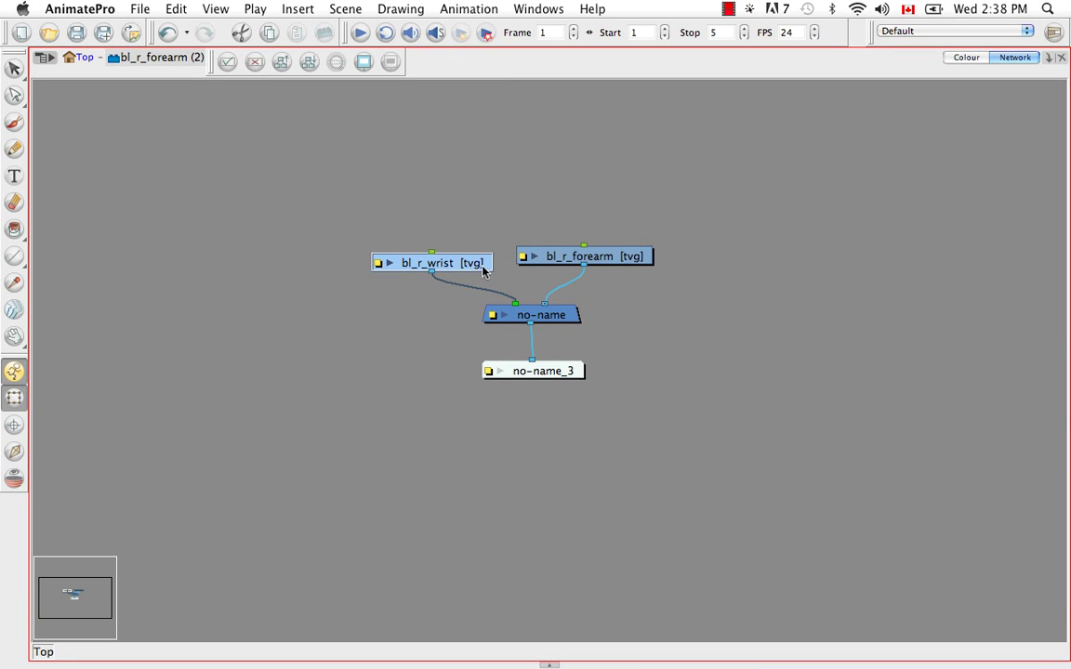
{"action": "left_click_drag", "start_coordinate": [462, 263], "coordinate": [458, 256]}
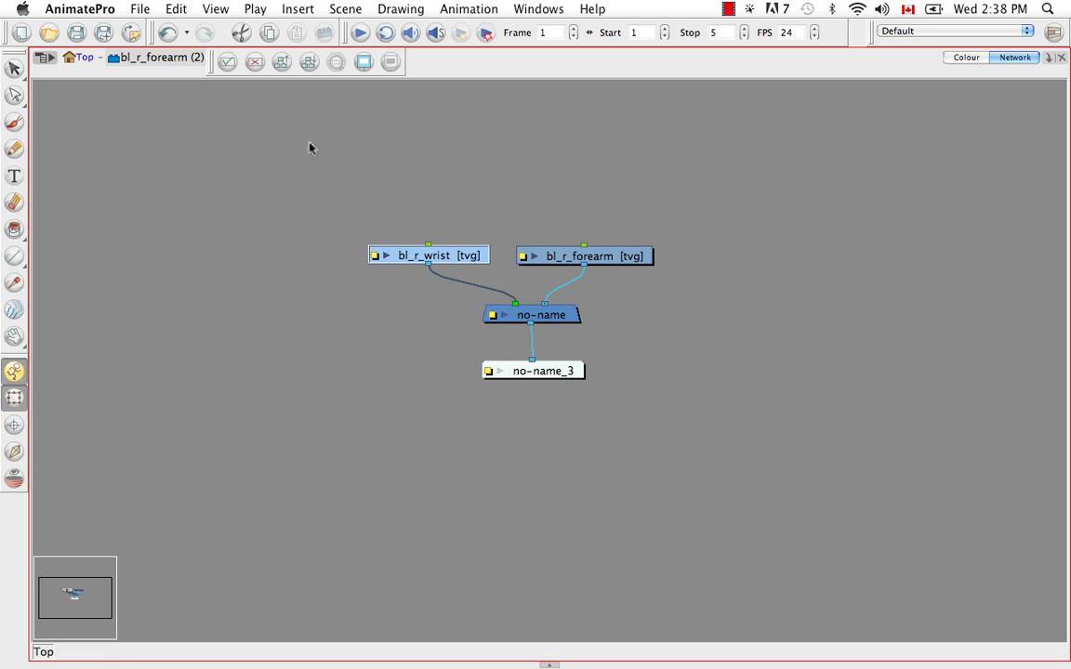
From Top, enter Ballerina, open bl_r_forearm for editing and spread its nodes apart.
{"action": "left_click", "coordinate": [84, 59]}
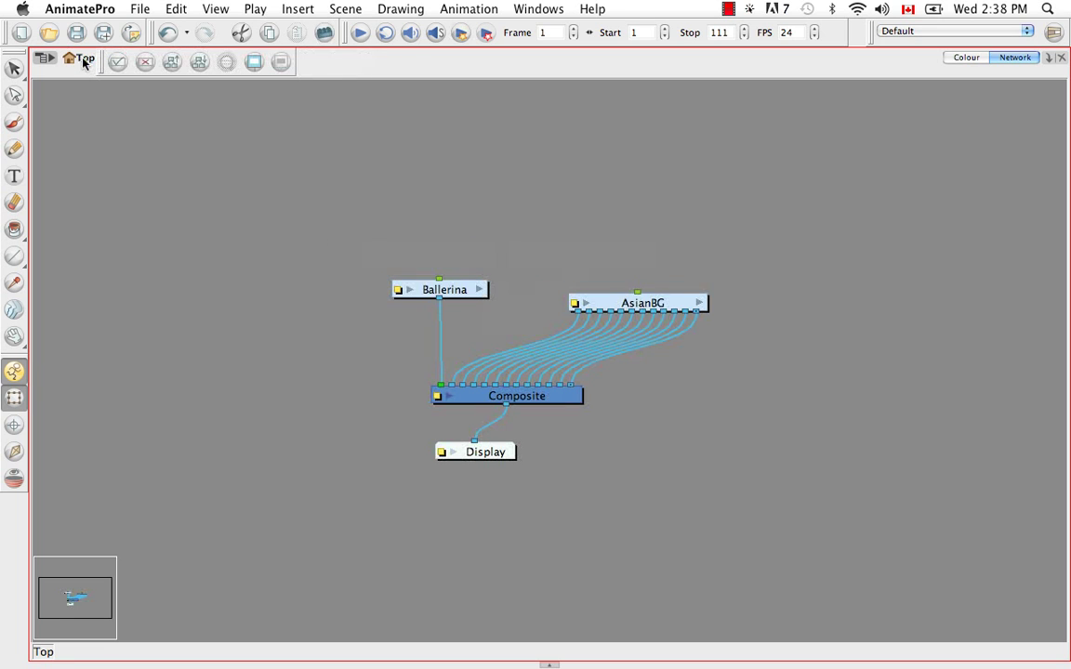
{"action": "left_click", "coordinate": [480, 291]}
{"action": "left_click", "coordinate": [662, 213]}
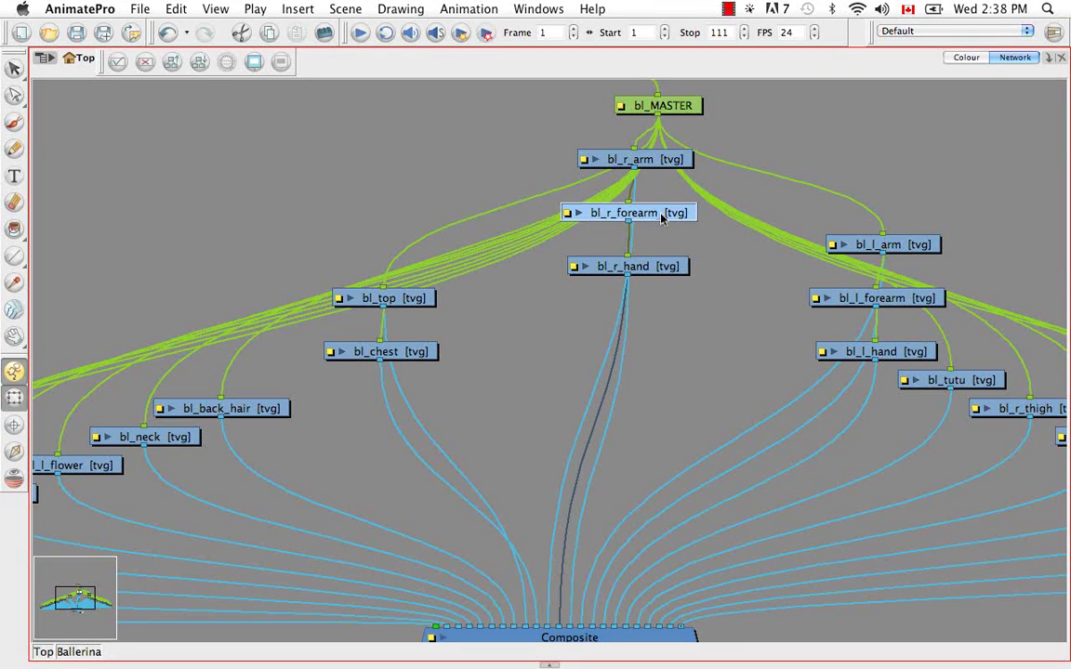
{"action": "key", "text": "super+e"}
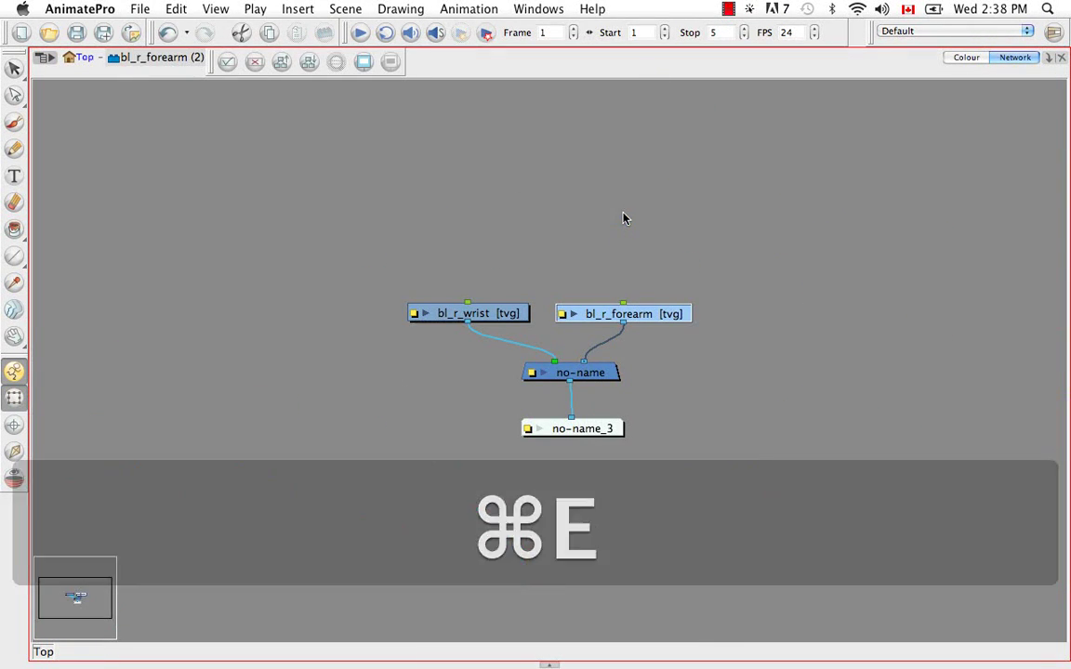
{"action": "left_click_drag", "start_coordinate": [674, 313], "coordinate": [712, 315]}
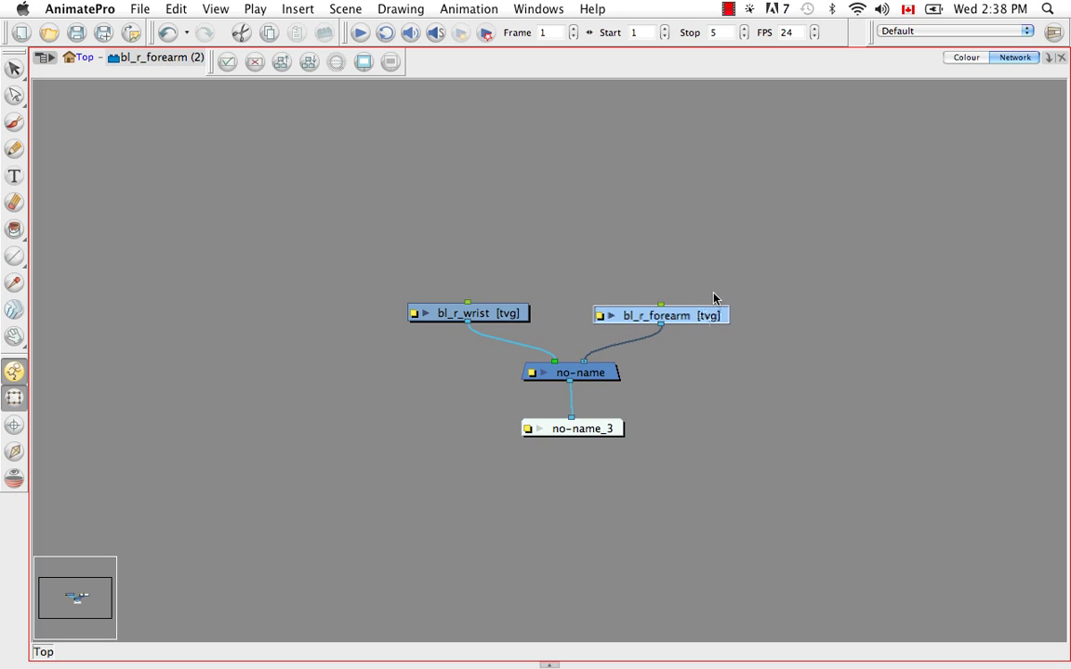
{"action": "left_click", "coordinate": [611, 372]}
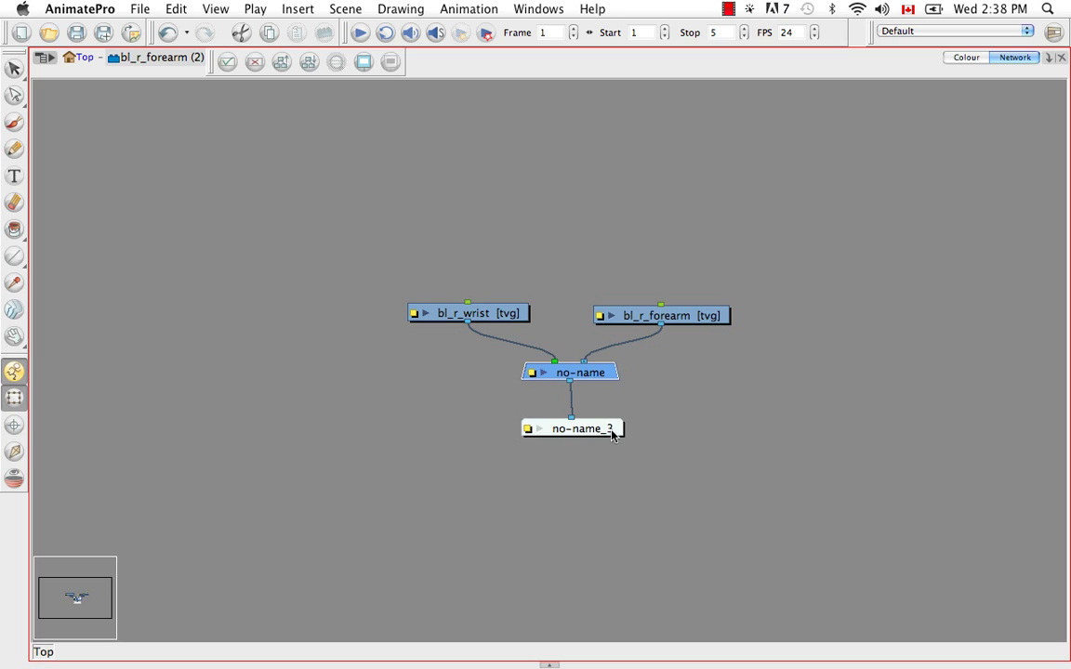
{"action": "left_click", "coordinate": [609, 411]}
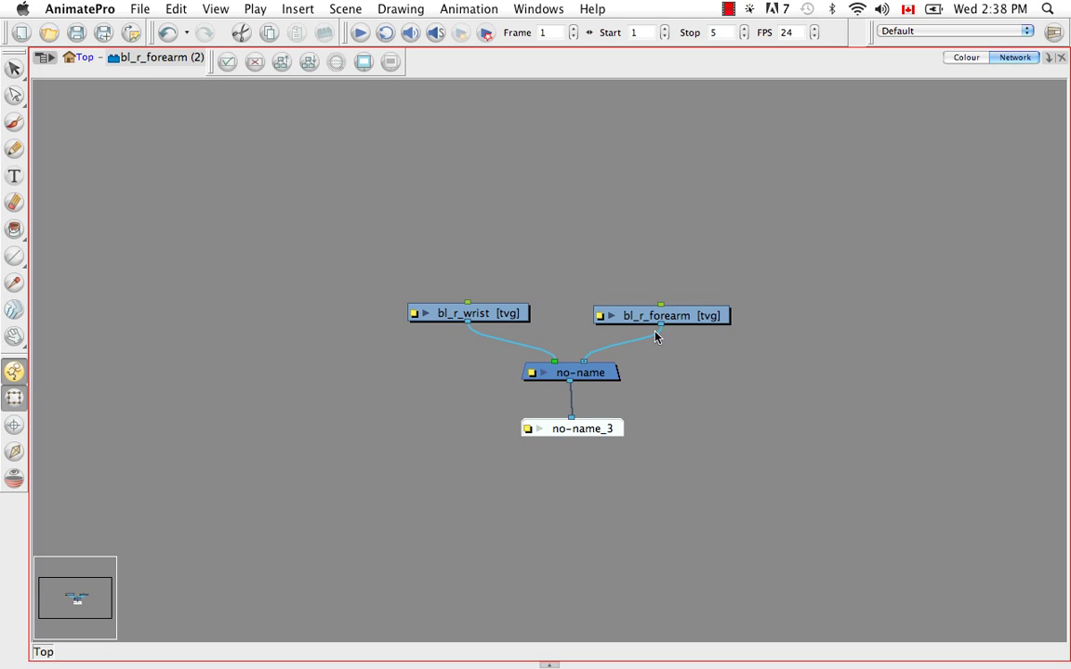
Re-enter bl_r_forearm with Cmd+E, then step into the bl_r_wrist group.
{"action": "left_click_drag", "start_coordinate": [688, 322], "coordinate": [690, 320]}
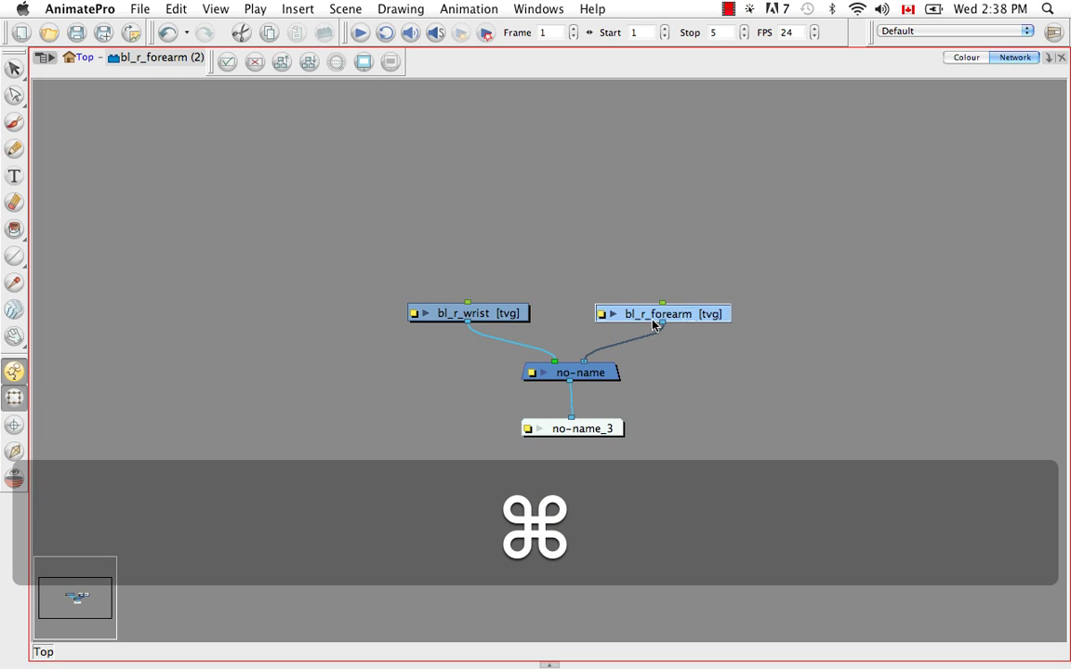
{"action": "key", "text": "super+e"}
{"action": "left_click", "coordinate": [502, 311]}
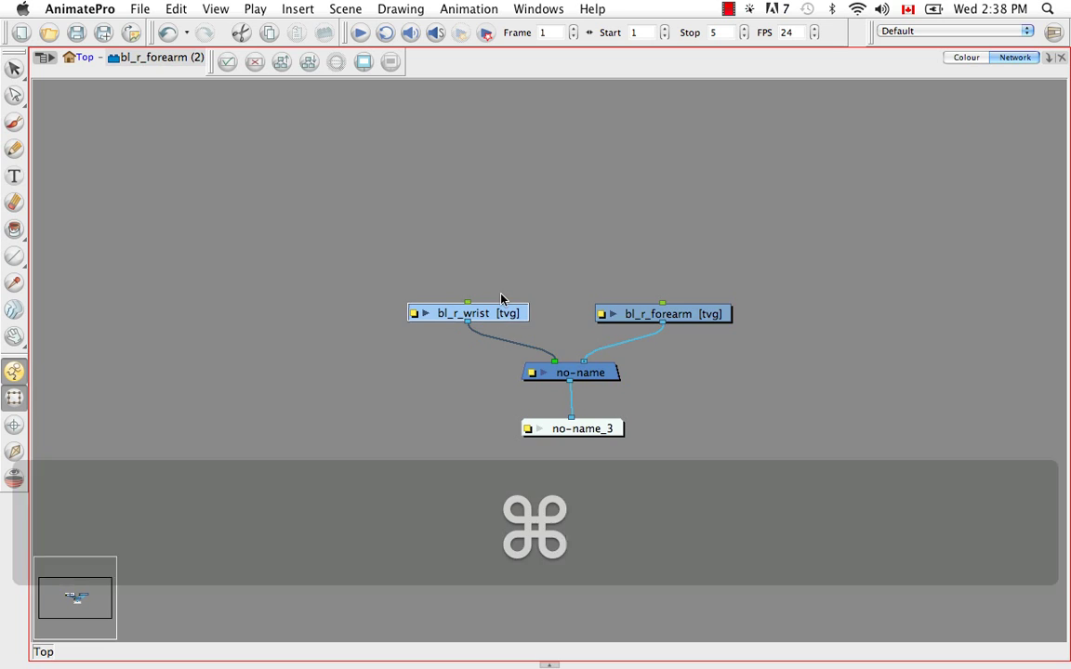
{"action": "key", "text": "super+e"}
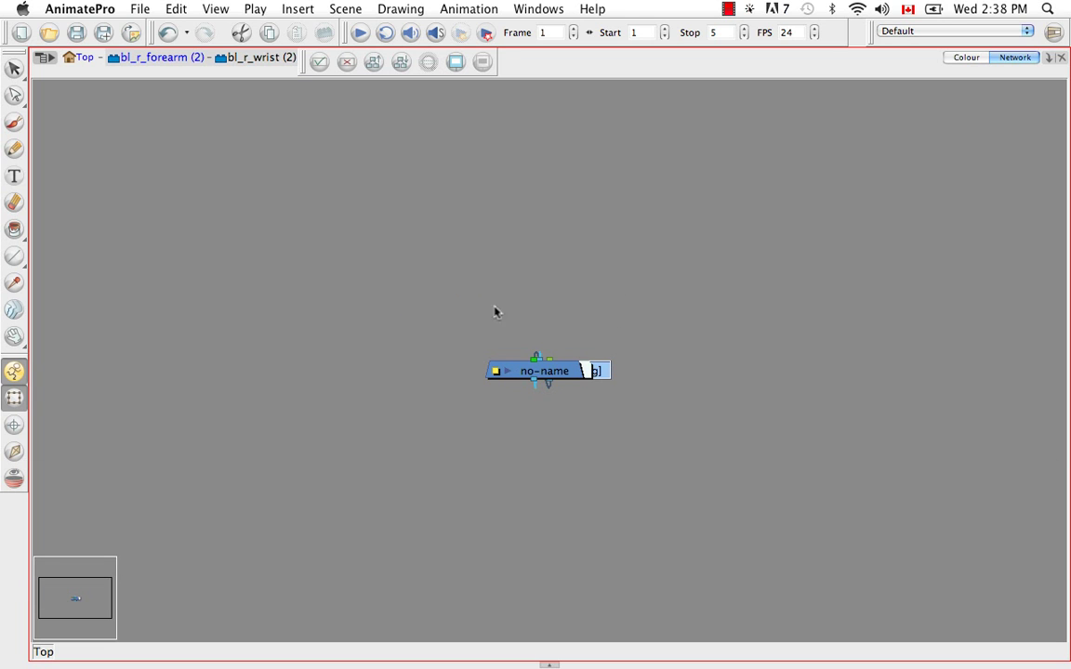
Select the nodes inside the wrist group and tidy them into a vertical layout.
{"action": "left_click_drag", "start_coordinate": [454, 277], "coordinate": [598, 405]}
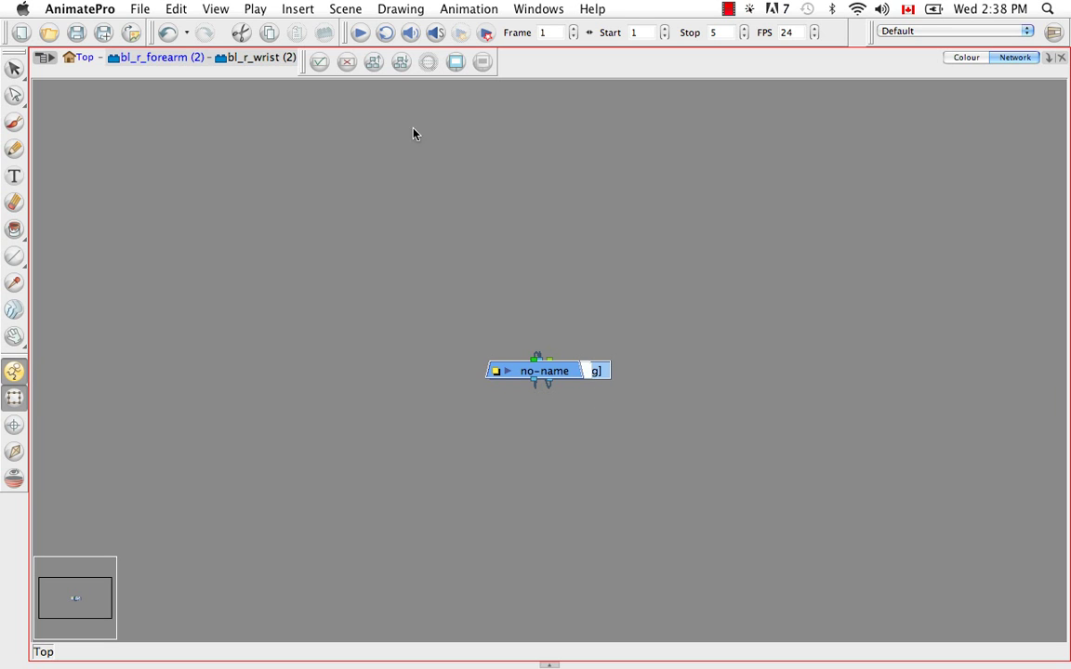
{"action": "left_click", "coordinate": [403, 62]}
{"action": "left_click", "coordinate": [496, 399]}
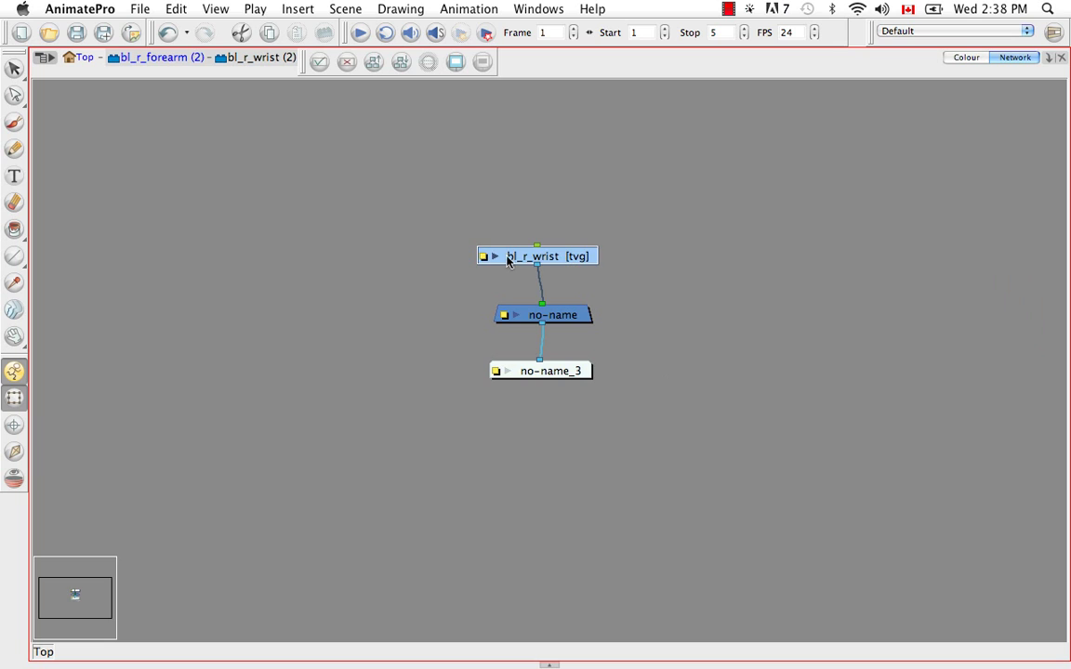
Toggle the bl_r_wrist thumbnail preview, then go back up to the bl_r_forearm group.
{"action": "left_click", "coordinate": [495, 257]}
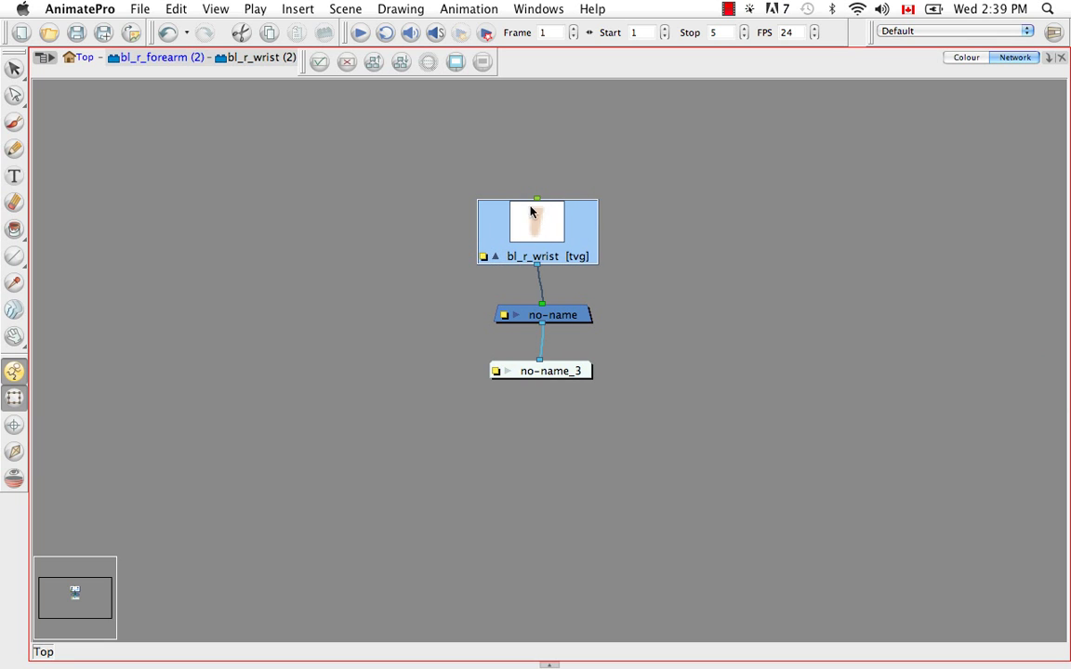
{"action": "left_click", "coordinate": [495, 257]}
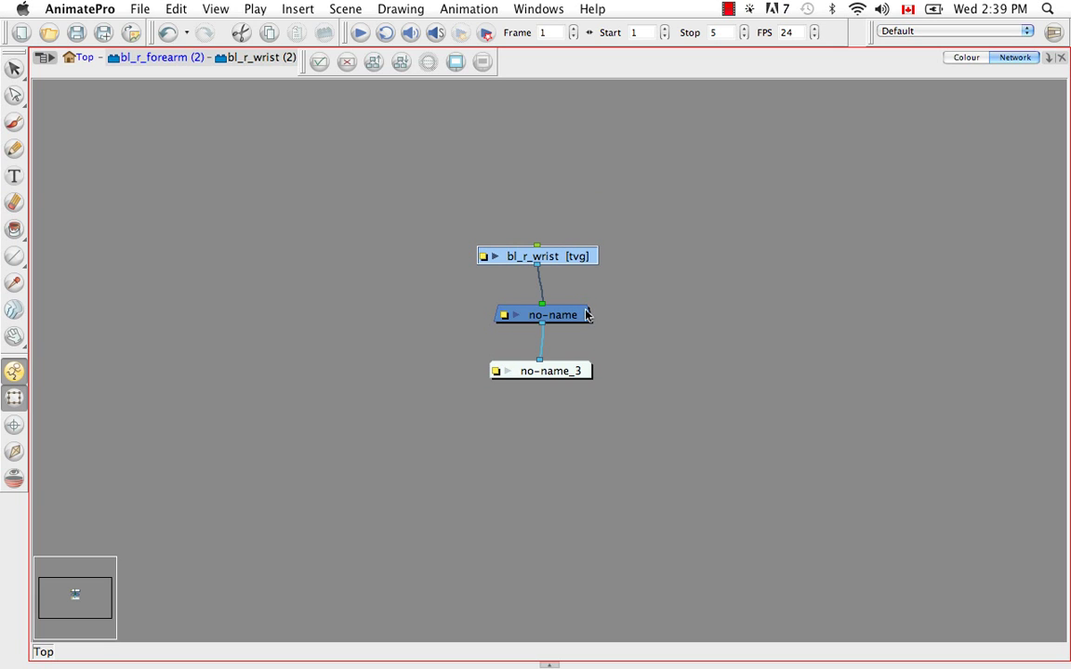
{"action": "left_click", "coordinate": [557, 256]}
{"action": "left_click", "coordinate": [558, 315], "text": "shift"}
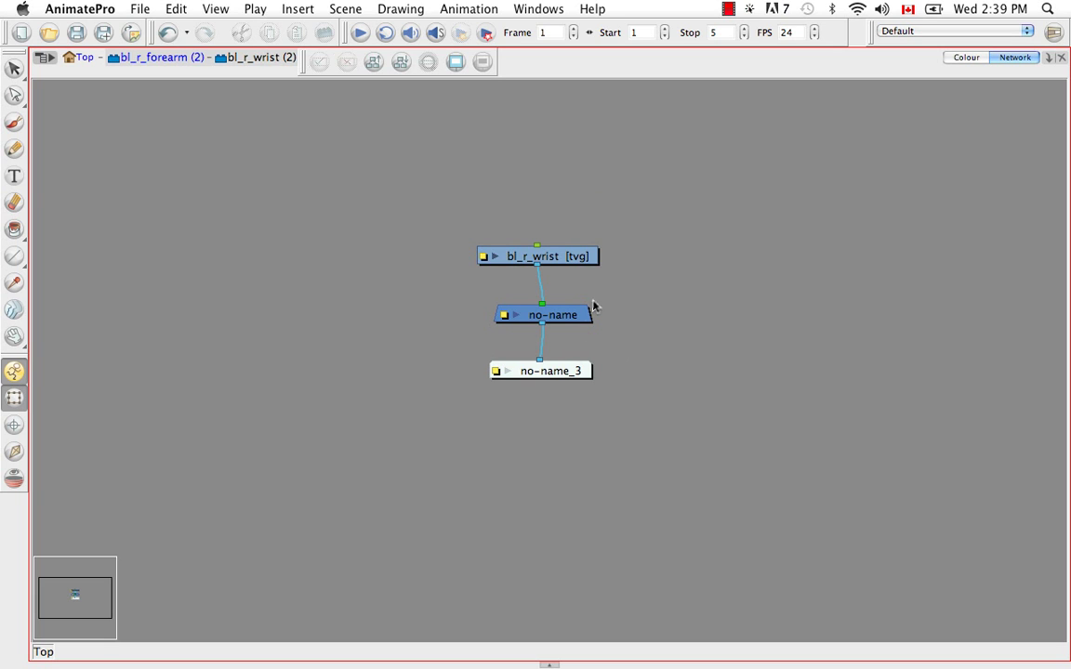
{"action": "left_click", "coordinate": [158, 59]}
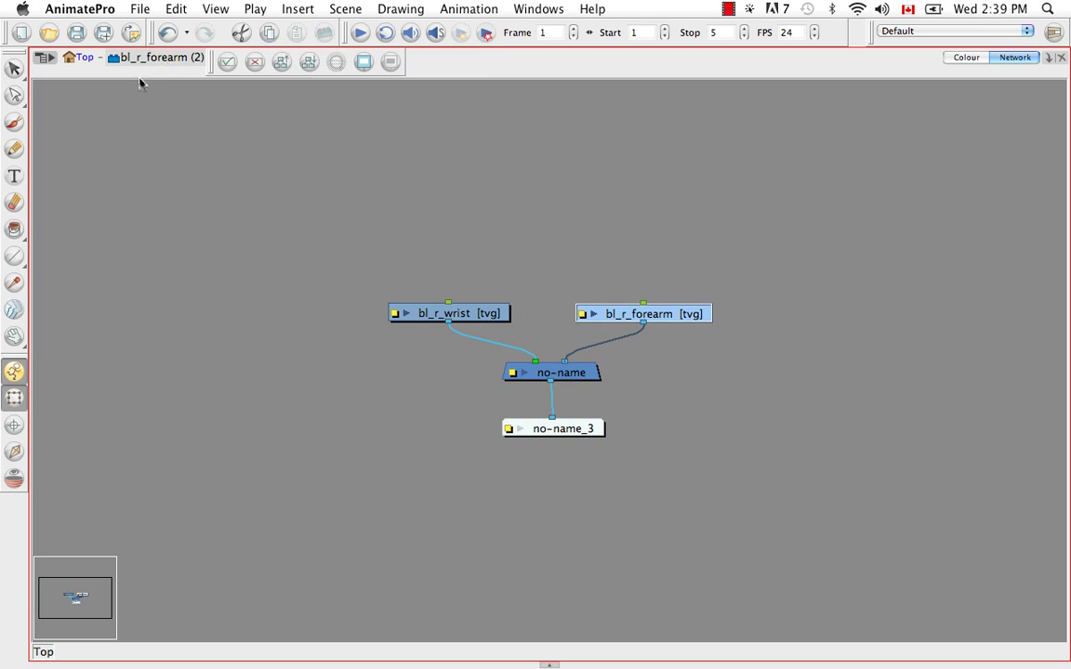
At Top, toggle the AsianBG and Ballerina thumbnails, then restore the workspace with Cmd+F.
{"action": "left_click", "coordinate": [76, 60]}
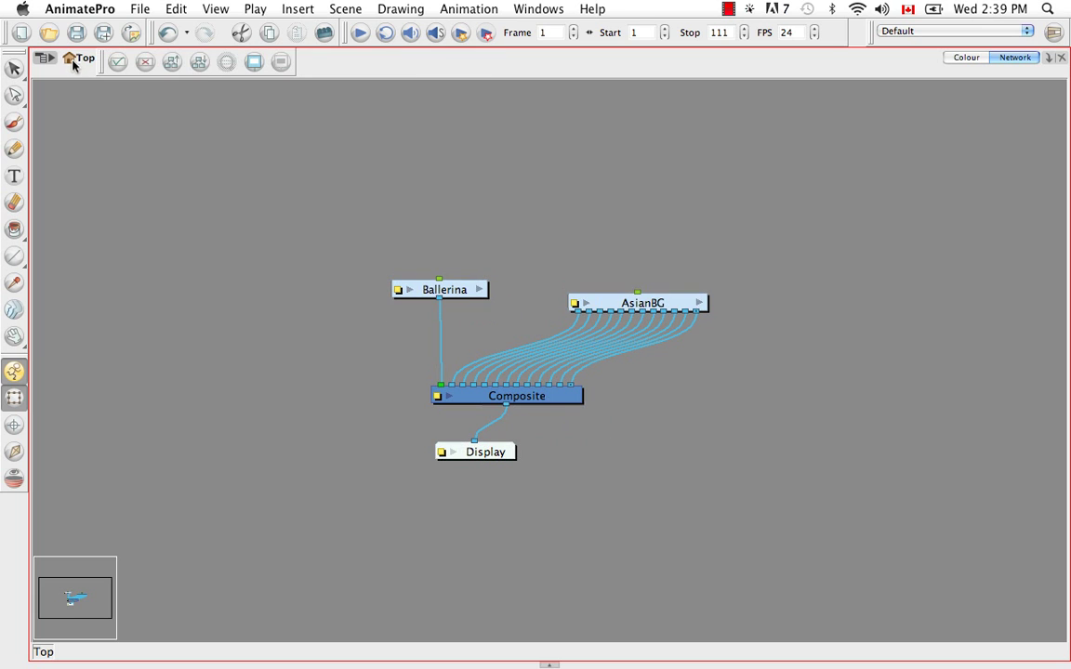
{"action": "left_click", "coordinate": [583, 434]}
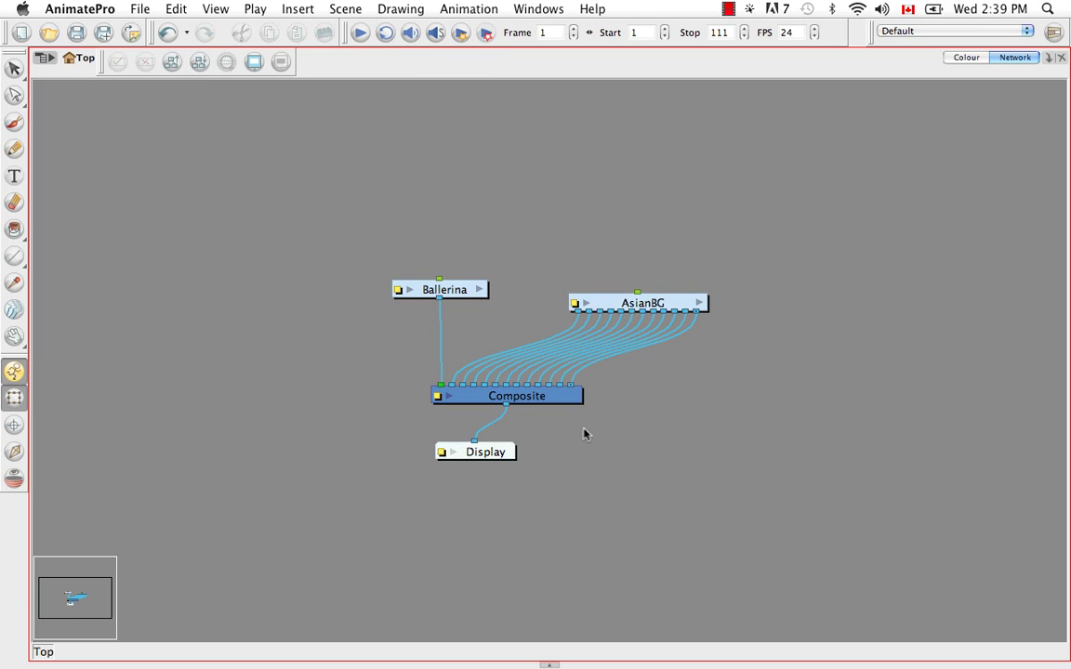
{"action": "left_click", "coordinate": [585, 304]}
{"action": "left_click", "coordinate": [587, 304]}
{"action": "left_click", "coordinate": [409, 291]}
{"action": "left_click", "coordinate": [409, 291]}
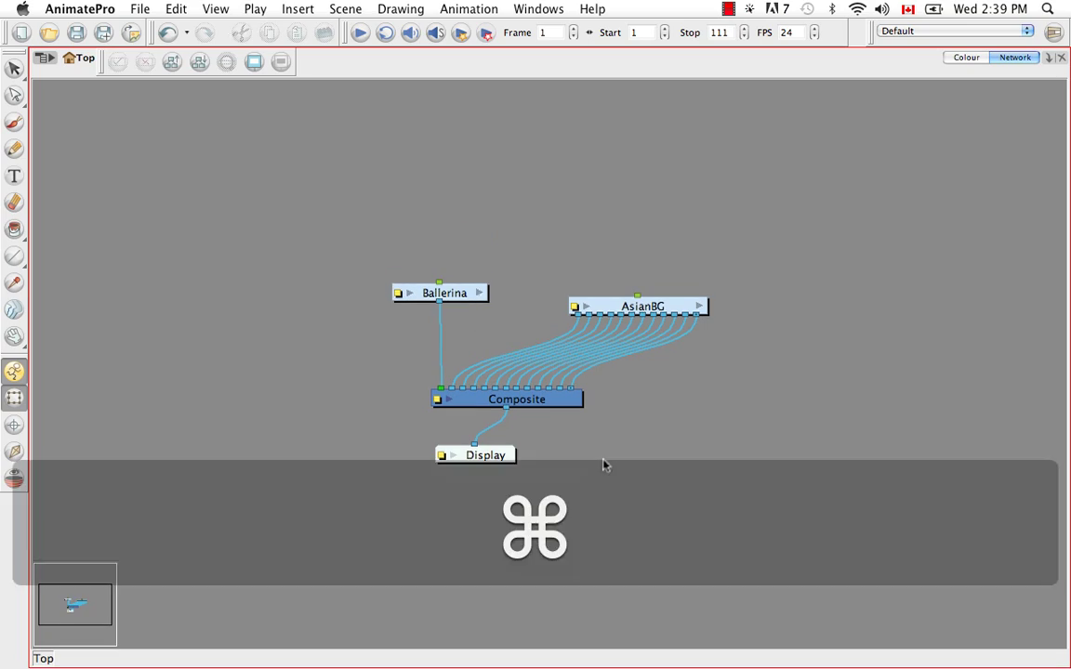
{"action": "key", "text": "super+f"}
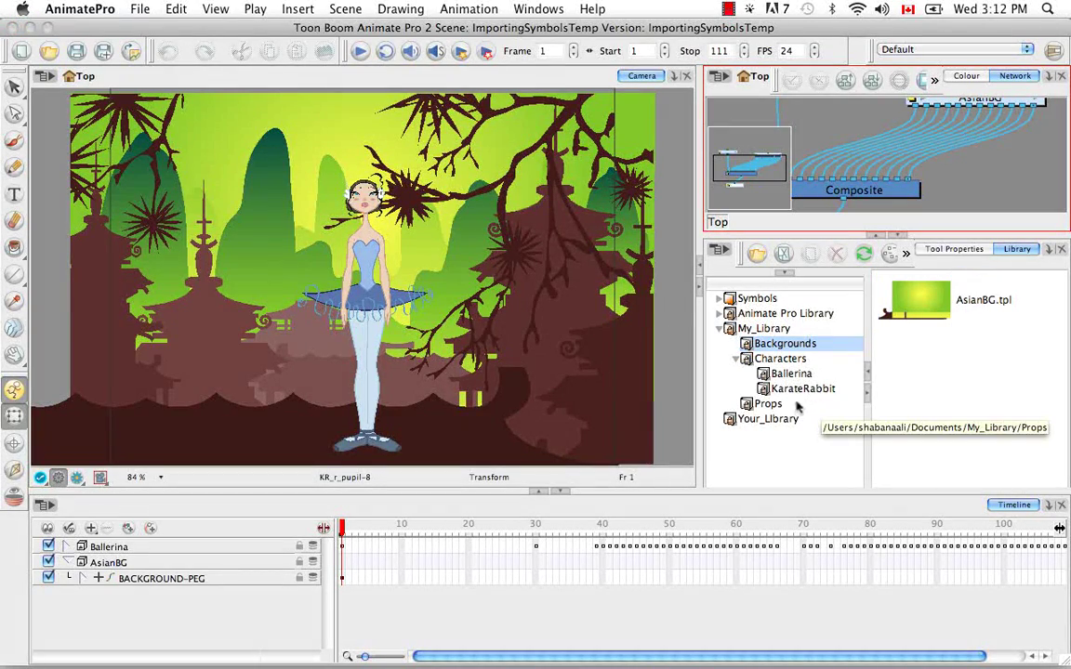
Expand Animate Pro Library > KarateRabbit and open KR_3QHead.tpl as a folder.
{"action": "left_click", "coordinate": [739, 315]}
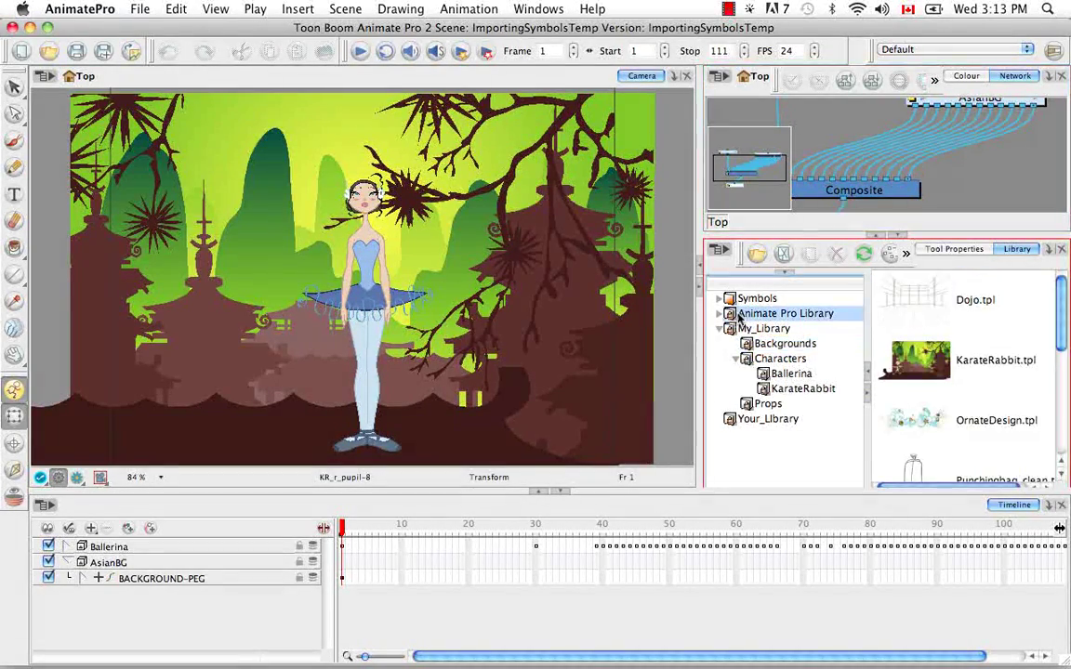
{"action": "right_click", "coordinate": [734, 316]}
{"action": "left_click", "coordinate": [725, 316]}
{"action": "left_click", "coordinate": [720, 314]}
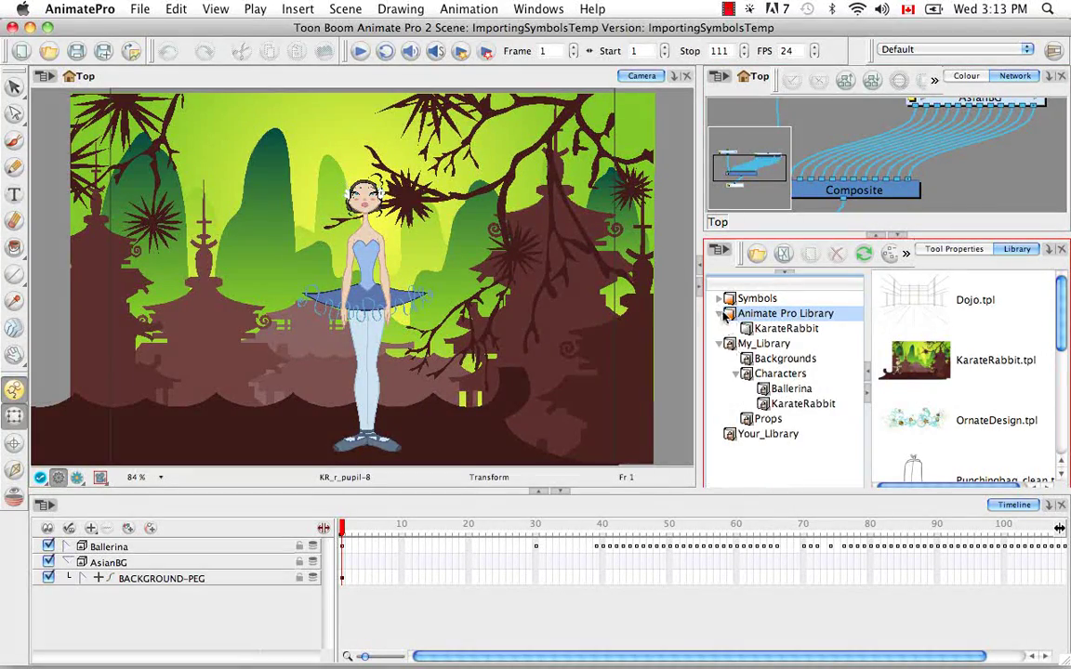
{"action": "left_click", "coordinate": [785, 329]}
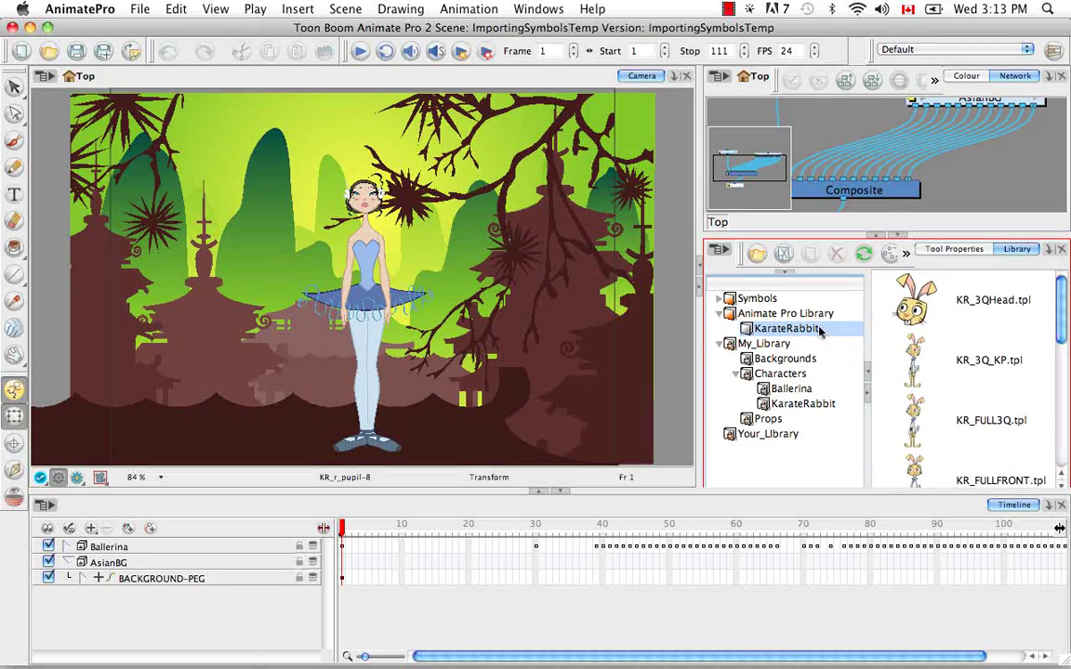
{"action": "right_click", "coordinate": [1004, 307]}
{"action": "mouse_move", "coordinate": [985, 310]}
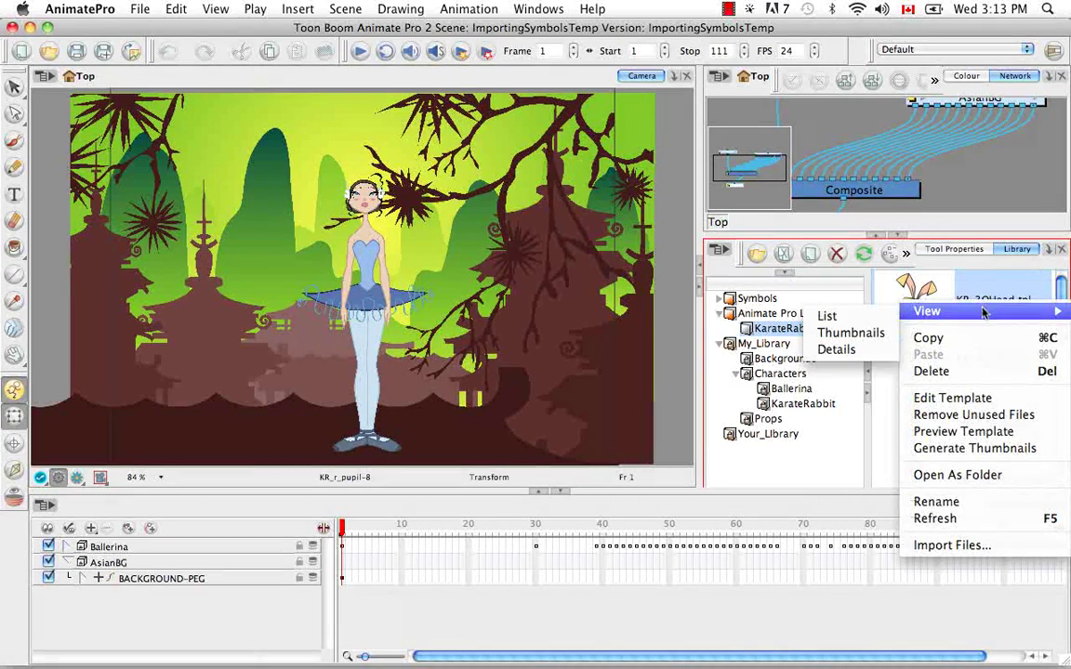
{"action": "left_click", "coordinate": [939, 476]}
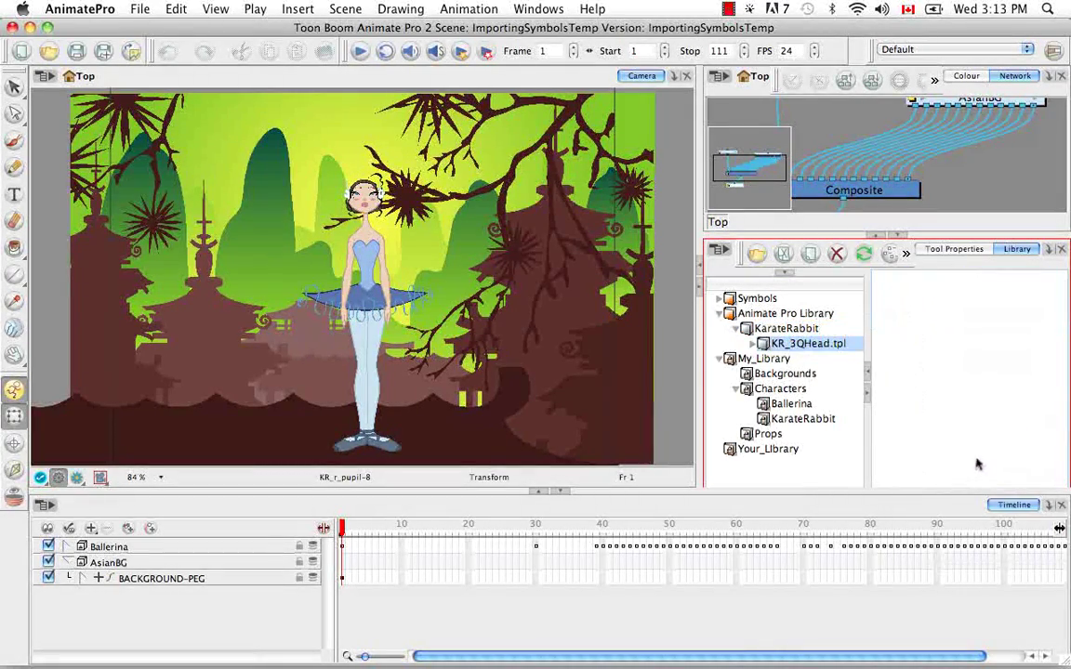
Browse the template's subfolders and settle on the palette-library folder.
{"action": "left_click", "coordinate": [754, 345]}
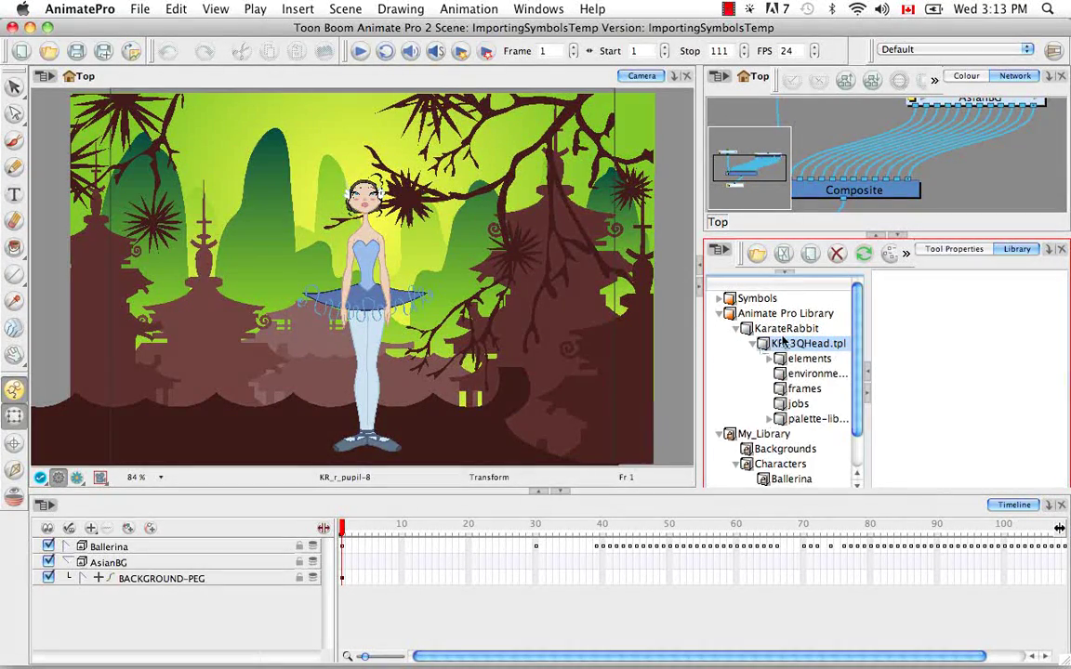
{"action": "left_click", "coordinate": [807, 358]}
{"action": "left_click", "coordinate": [809, 374]}
{"action": "left_click", "coordinate": [805, 388]}
{"action": "left_click", "coordinate": [799, 404]}
{"action": "left_click", "coordinate": [804, 420]}
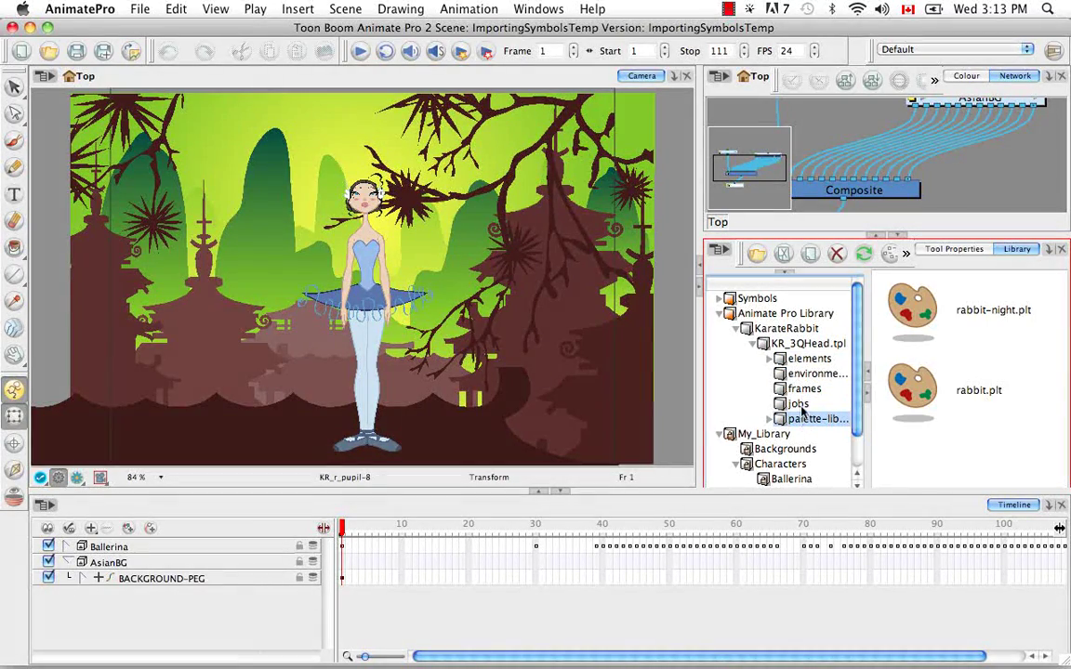
{"action": "left_click", "coordinate": [806, 360]}
{"action": "key", "text": "Down"}
{"action": "key", "text": "Down"}
{"action": "key", "text": "Down"}
{"action": "key", "text": "Down"}
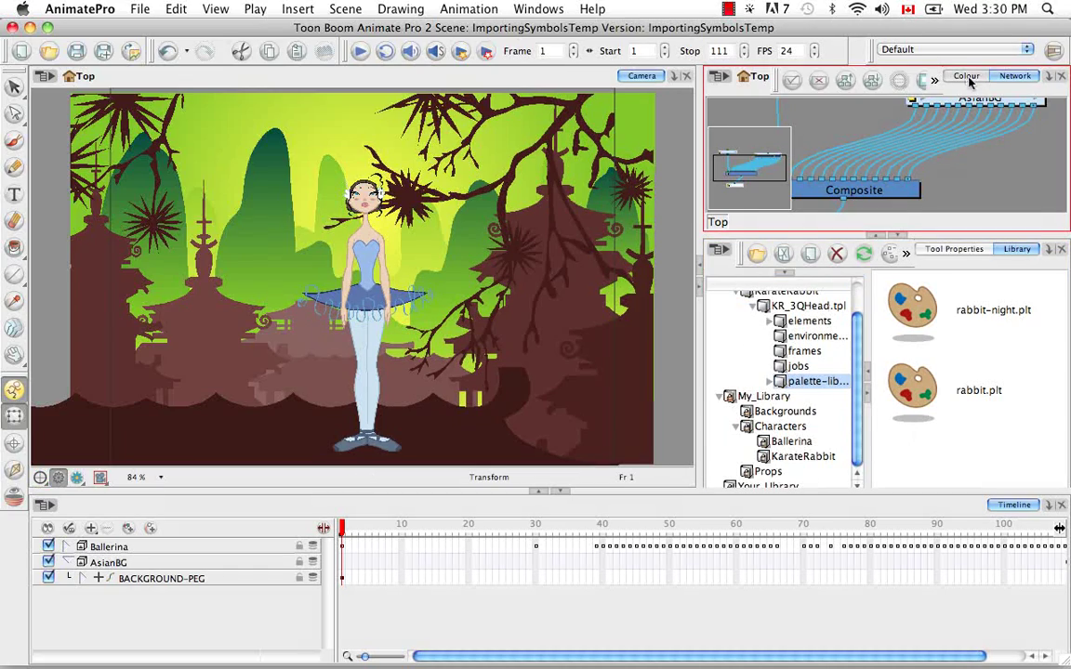
Show the scene palette list in the Colour view and select rabbit-night.plt in the Library.
{"action": "left_click", "coordinate": [968, 78]}
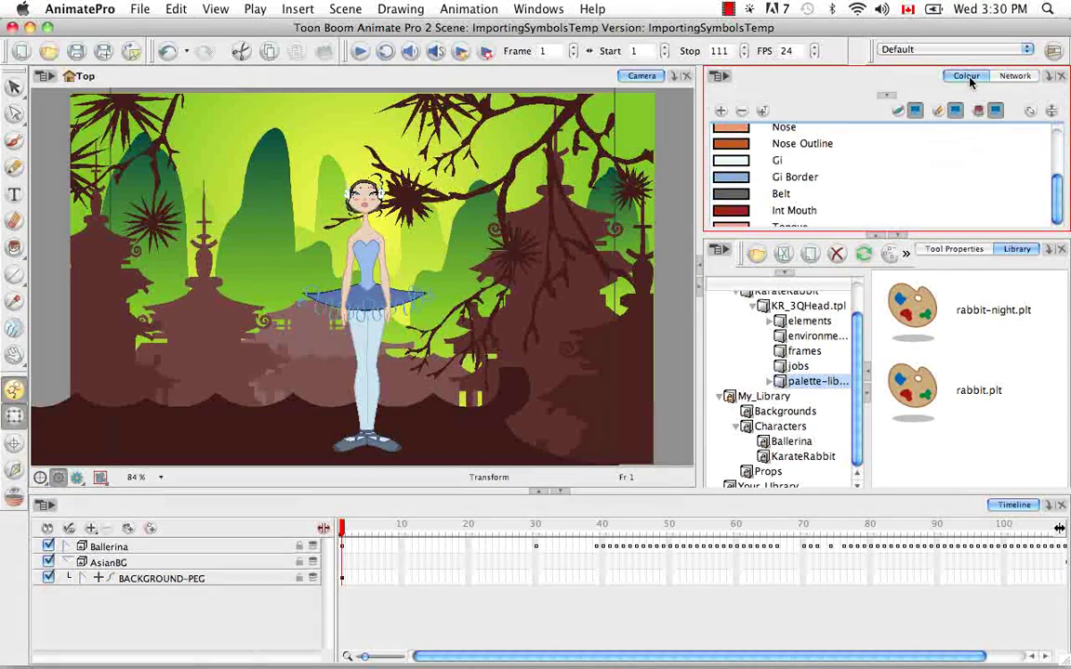
{"action": "left_click", "coordinate": [887, 96]}
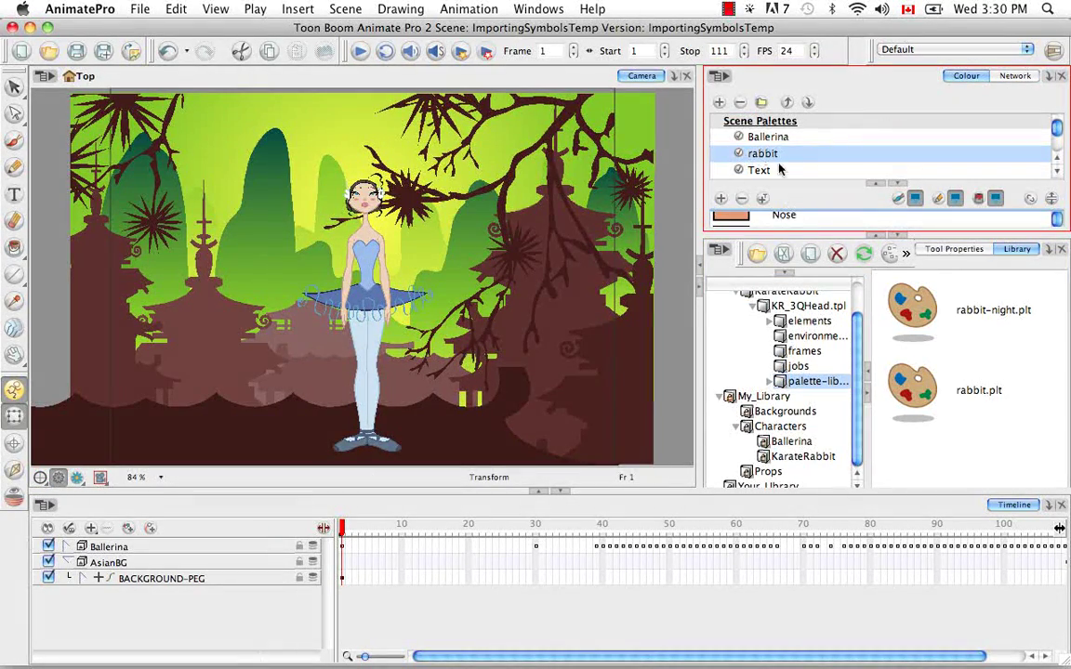
{"action": "left_click", "coordinate": [898, 184]}
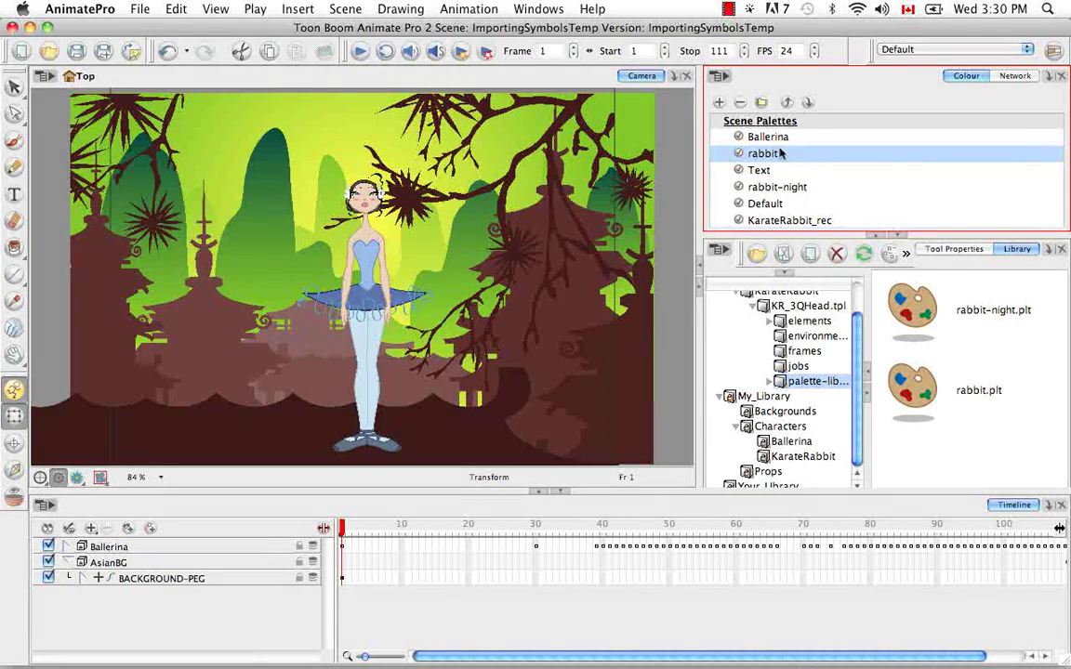
{"action": "left_click", "coordinate": [1003, 326]}
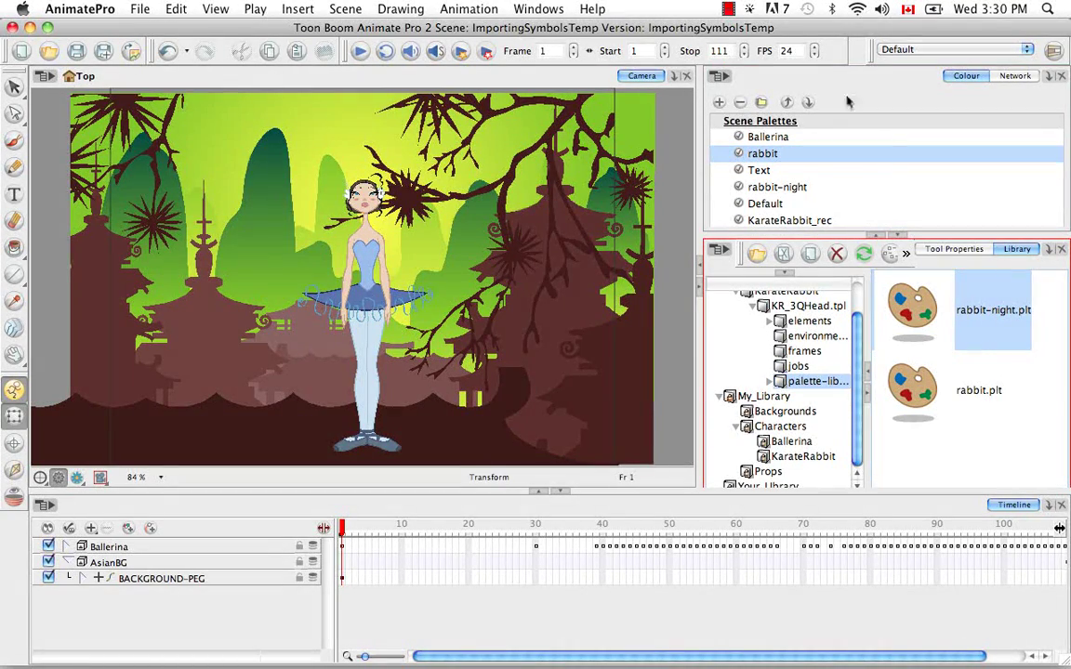
{"action": "left_click", "coordinate": [876, 236]}
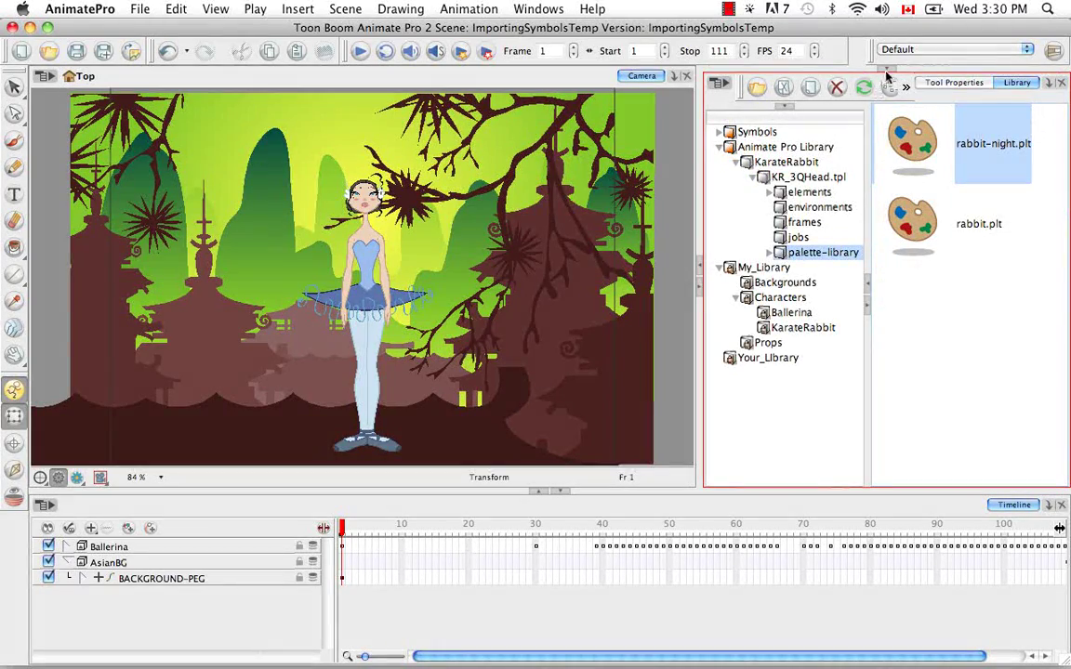
{"action": "left_click", "coordinate": [802, 67]}
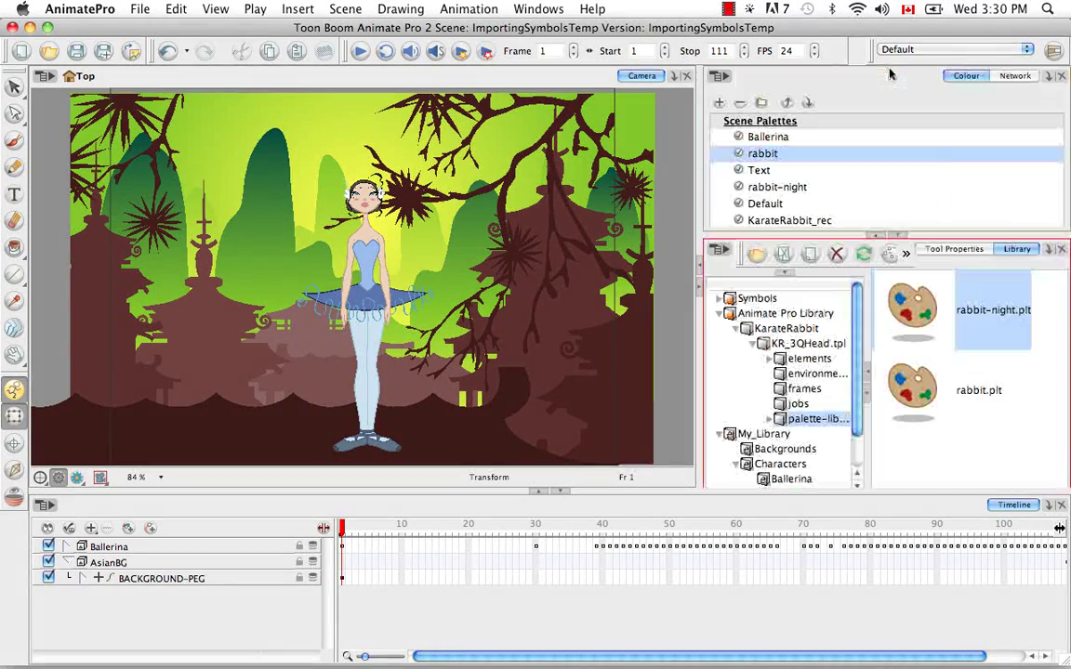
Expand the elements folder and preview the rabbit's drawings: eyeballs, eyelids, pupils, head peg, ear.
{"action": "left_click", "coordinate": [797, 390]}
{"action": "left_click", "coordinate": [802, 359]}
{"action": "double_click", "coordinate": [799, 358]}
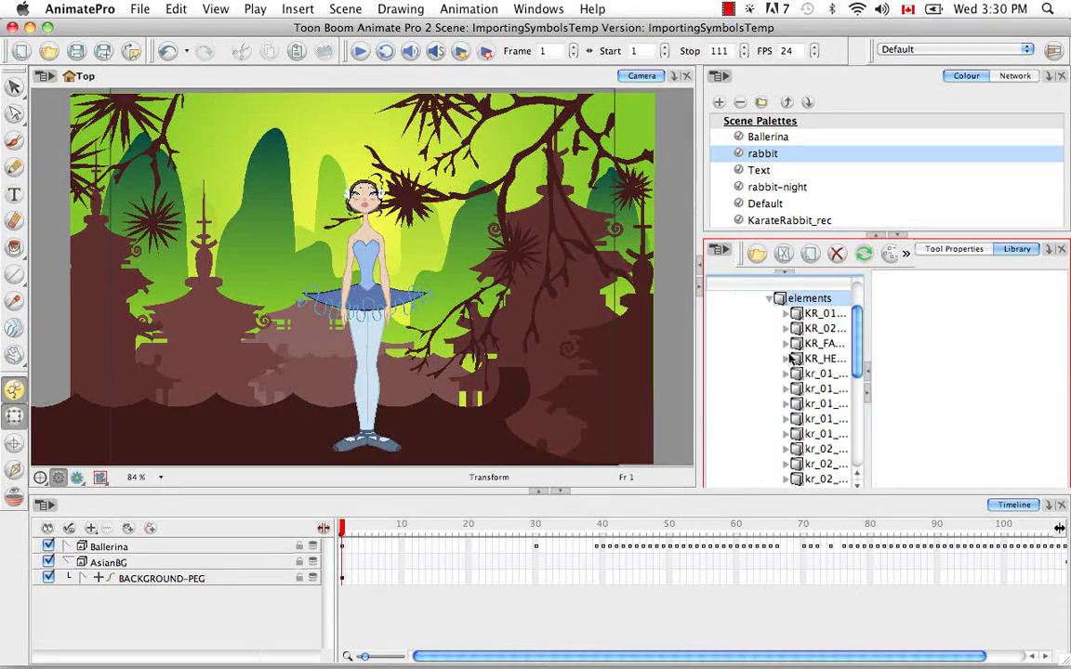
{"action": "left_click", "coordinate": [826, 314]}
{"action": "left_click", "coordinate": [823, 344]}
{"action": "left_click", "coordinate": [823, 374]}
{"action": "left_click", "coordinate": [827, 390]}
{"action": "left_click", "coordinate": [827, 404]}
{"action": "left_click", "coordinate": [829, 433]}
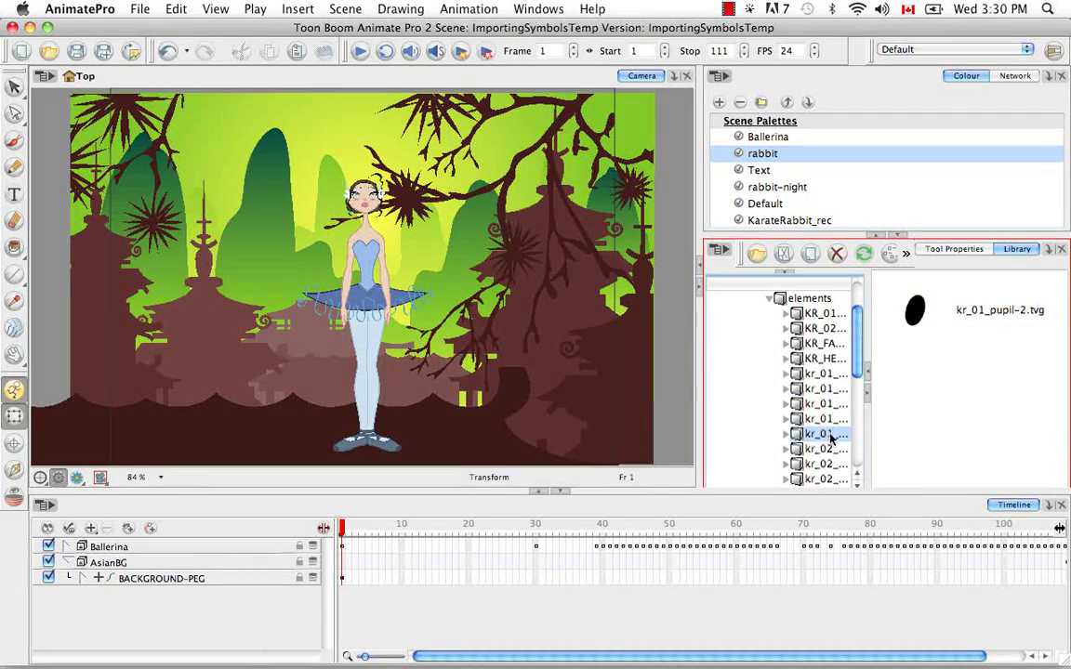
{"action": "left_click", "coordinate": [834, 463]}
{"action": "left_click", "coordinate": [825, 359]}
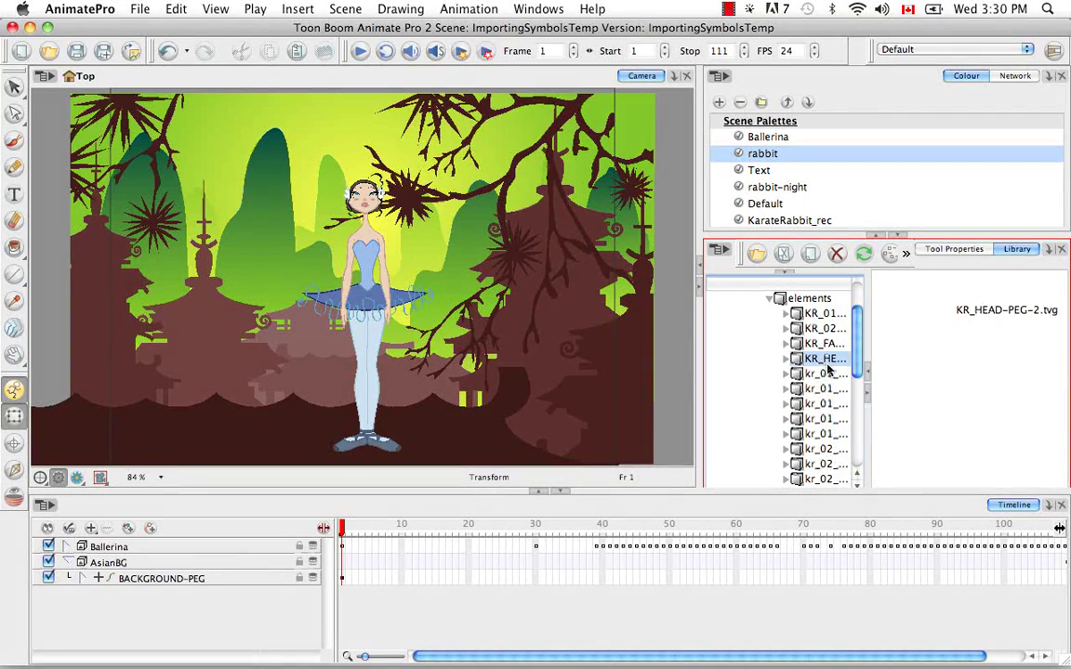
{"action": "left_click", "coordinate": [822, 374]}
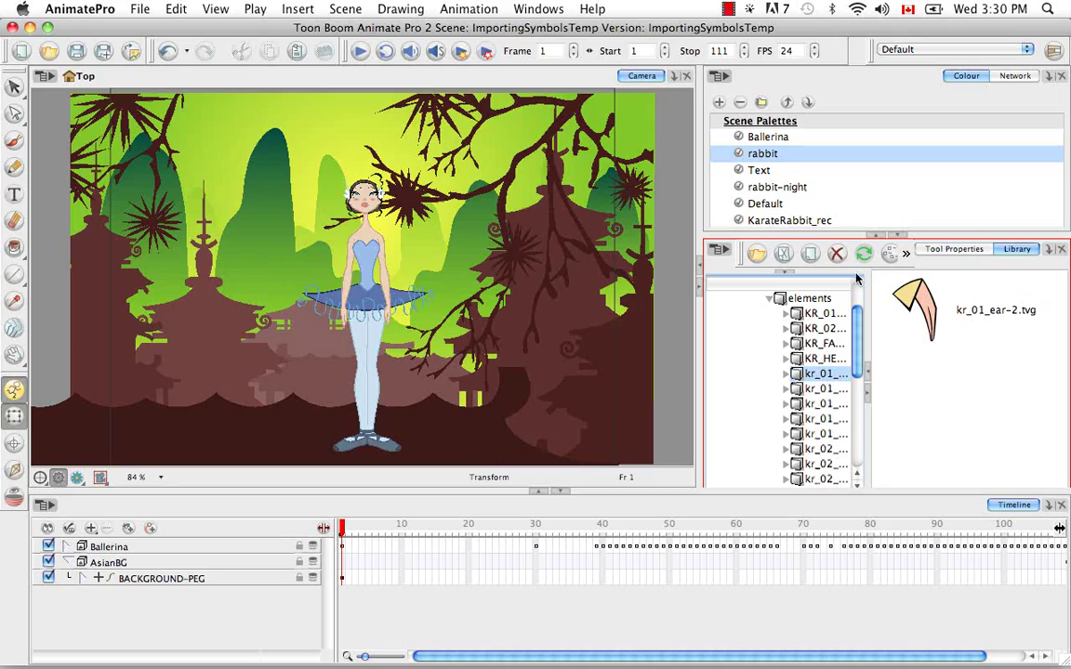
Copy kr_01_ear-2.tvg from the Library and paste it into the scene Timeline.
{"action": "left_click", "coordinate": [129, 529]}
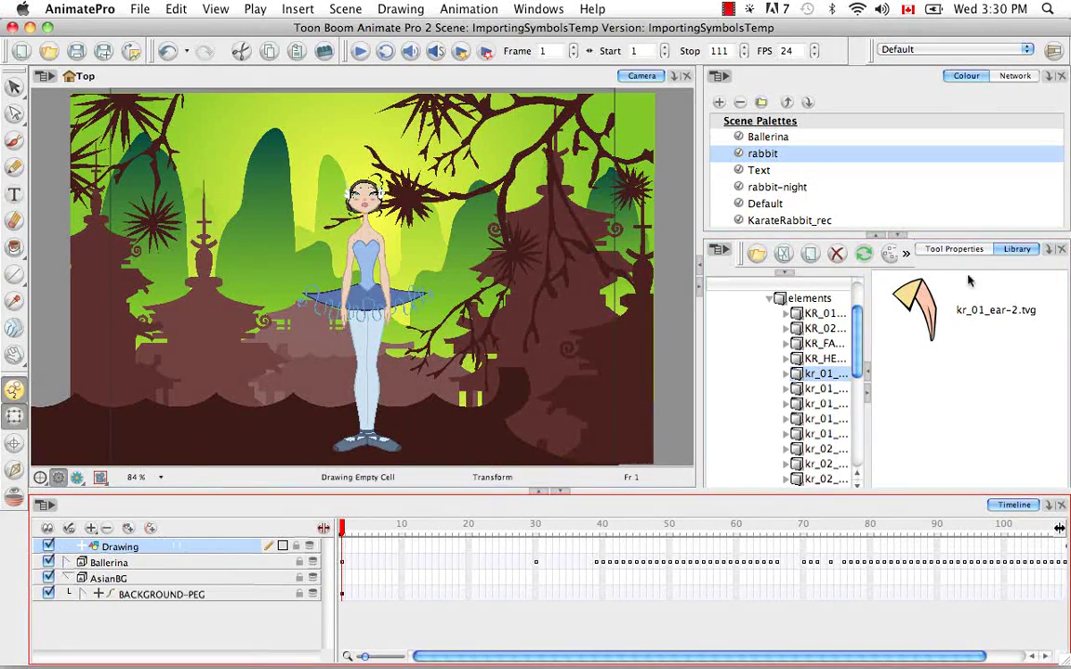
{"action": "left_click", "coordinate": [930, 296]}
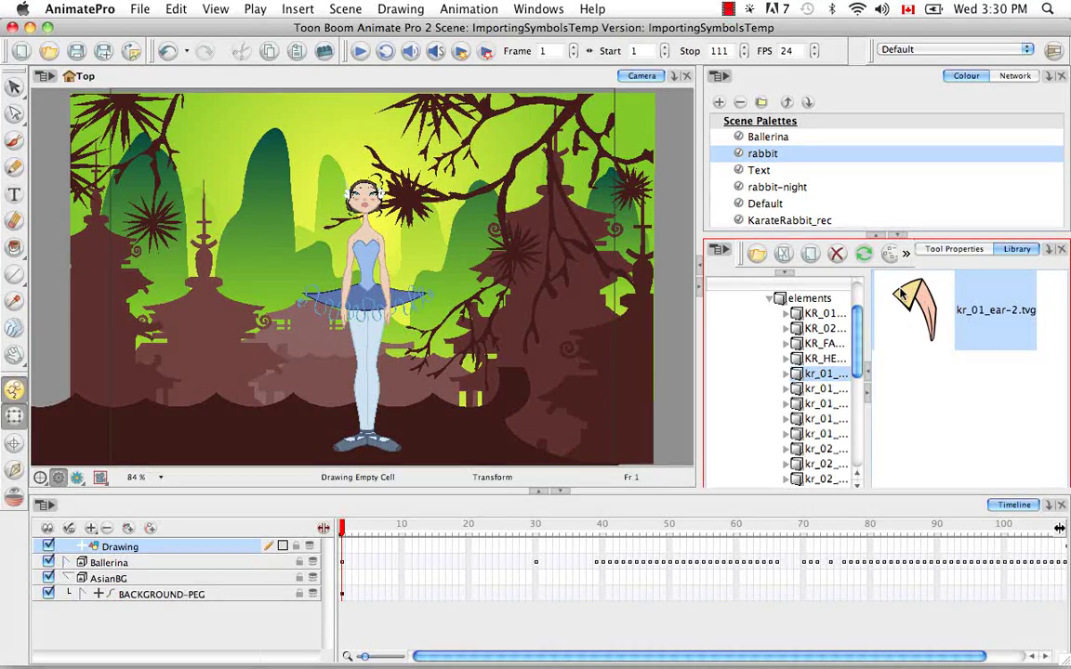
{"action": "key", "text": "super+c"}
{"action": "left_click", "coordinate": [342, 548]}
{"action": "key", "text": "super"}
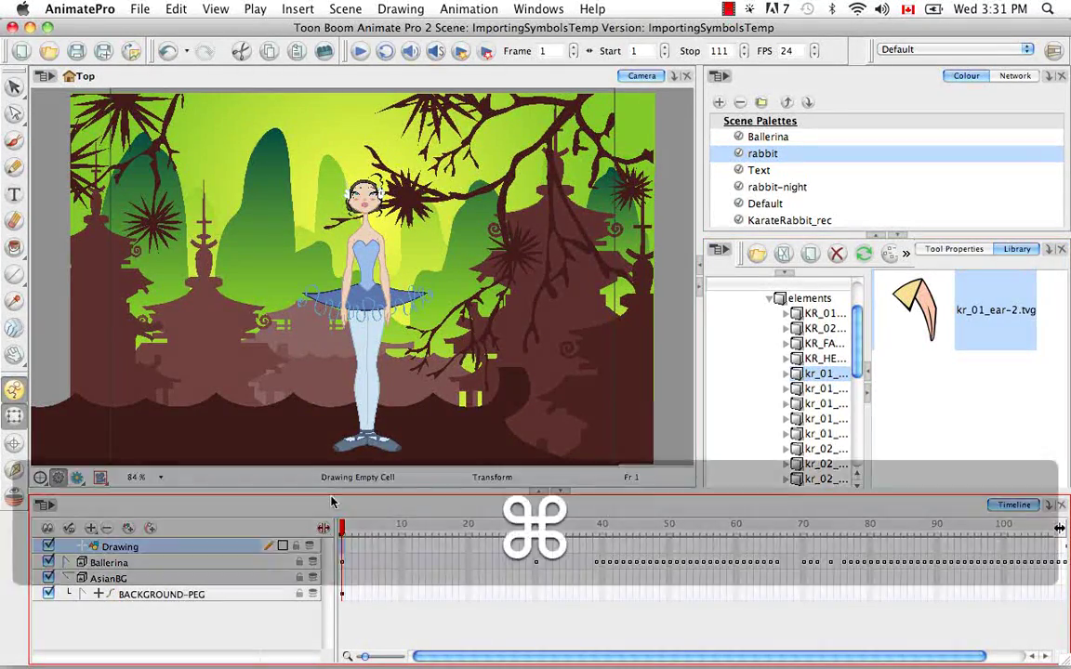
{"action": "key", "text": "super+v"}
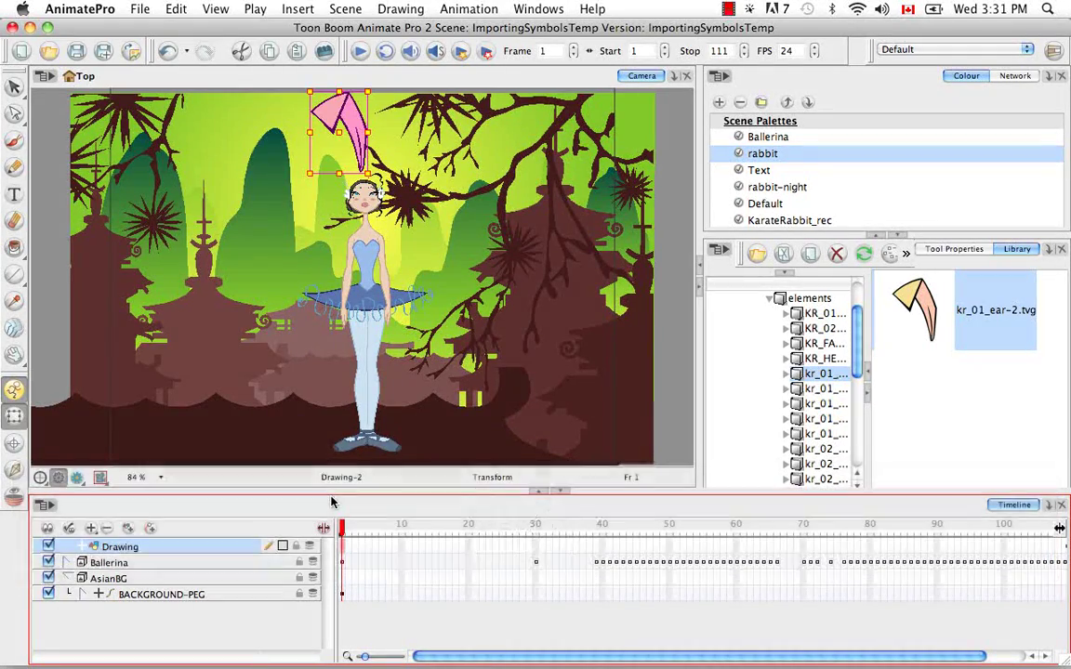
{"action": "left_click", "coordinate": [615, 221]}
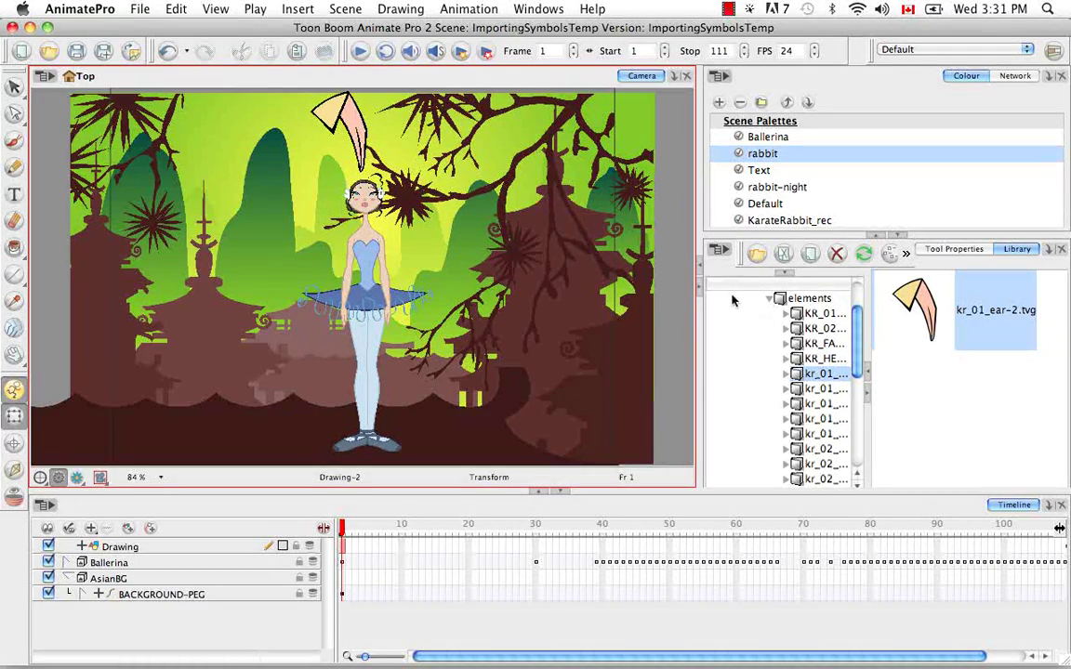
Collapse the elements folder and delete the pasted Drawing layer.
{"action": "left_click", "coordinate": [769, 298]}
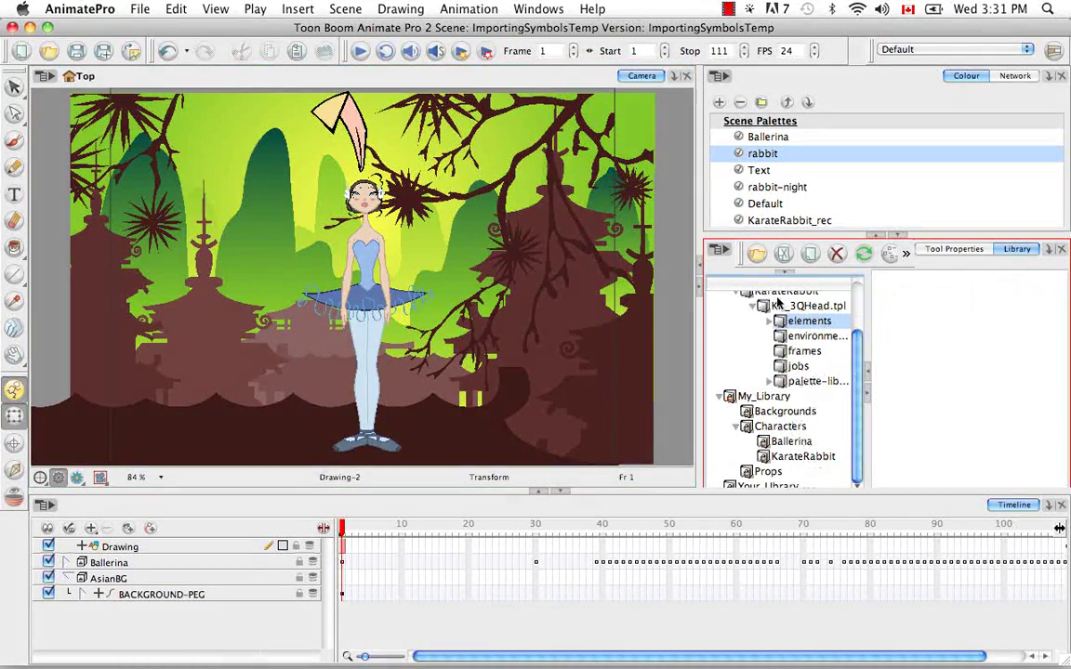
{"action": "left_click", "coordinate": [142, 551]}
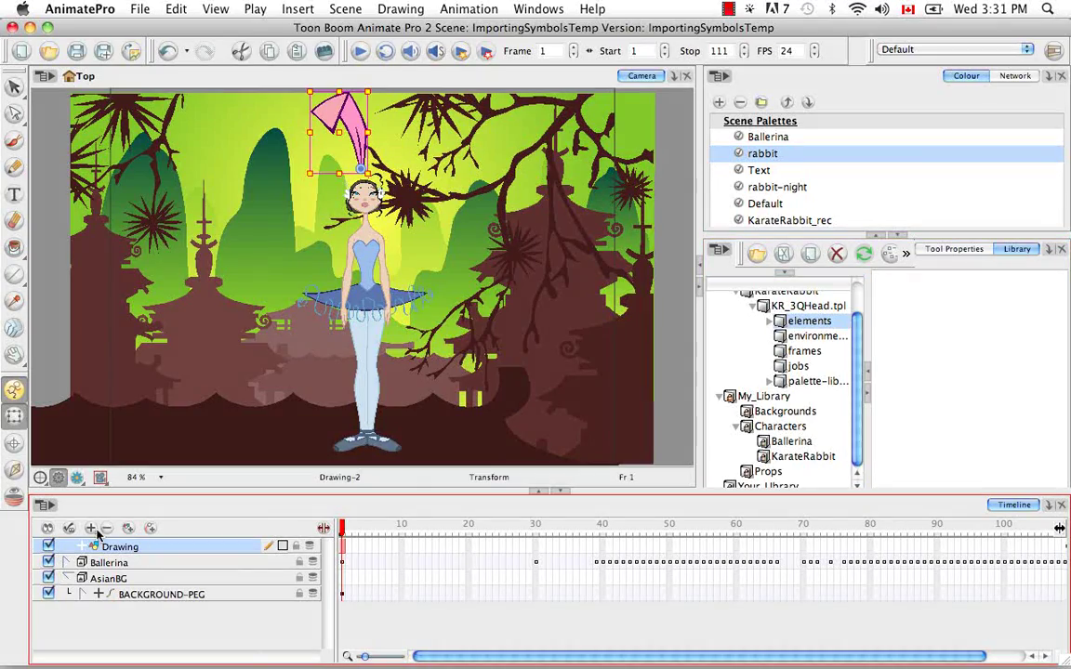
{"action": "key", "text": "Delete"}
Confirm the Drawing layer deletion, then expand Ballerina and bl_MASTER in the Timeline.
{"action": "left_click", "coordinate": [641, 368]}
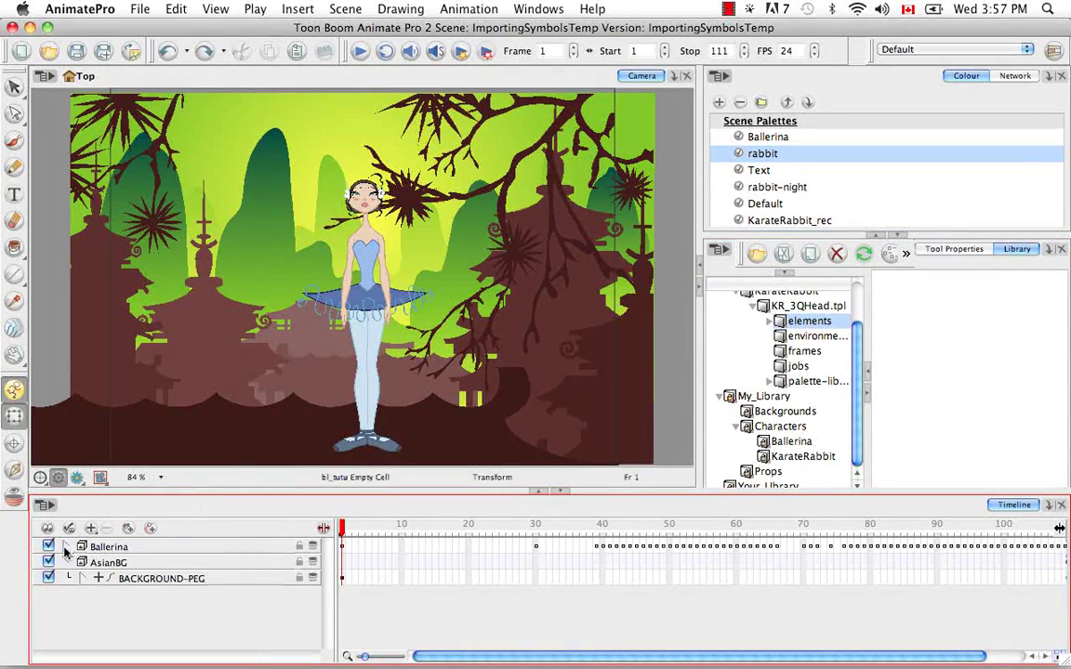
{"action": "left_click", "coordinate": [66, 547]}
{"action": "left_click", "coordinate": [121, 563]}
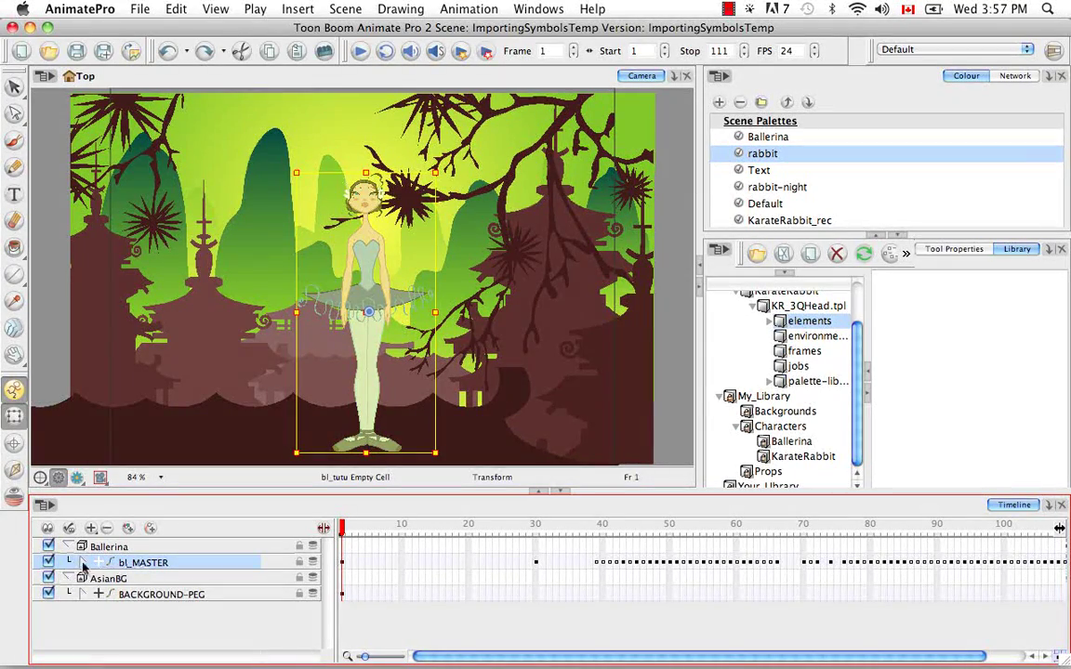
{"action": "left_click", "coordinate": [82, 564]}
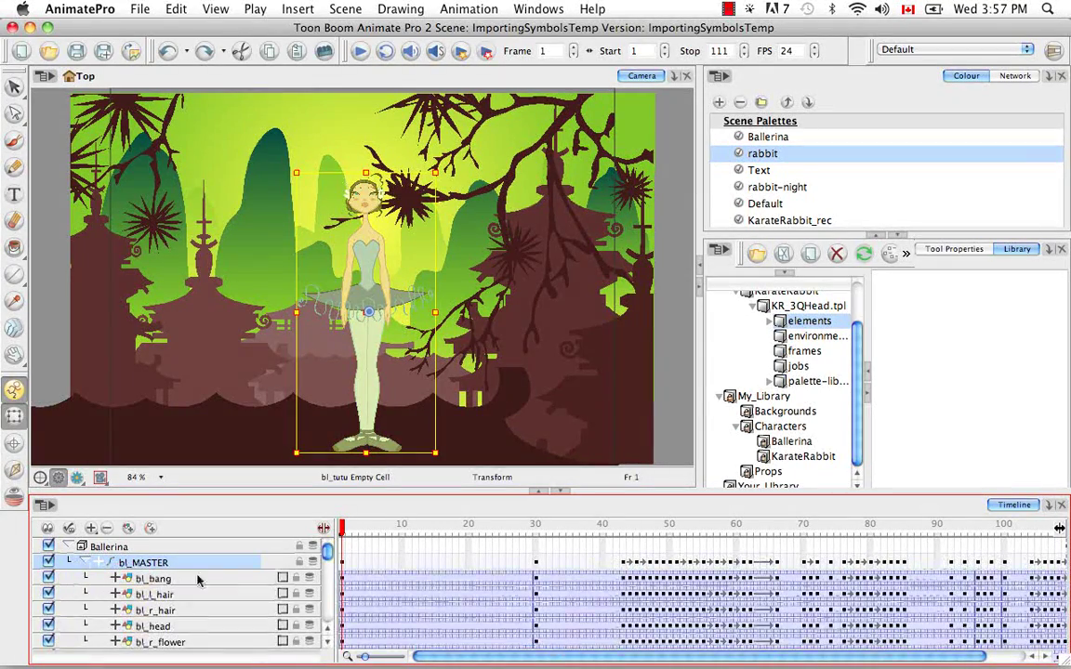
Bring the bl_tutu layer into view in the Timeline, select it and go to frame 5.
{"action": "left_click", "coordinate": [328, 648]}
{"action": "left_click", "coordinate": [328, 648]}
{"action": "left_click", "coordinate": [328, 648]}
{"action": "left_click", "coordinate": [328, 648]}
{"action": "left_click", "coordinate": [328, 648]}
{"action": "left_click", "coordinate": [328, 648]}
{"action": "left_click", "coordinate": [328, 648]}
{"action": "left_click", "coordinate": [328, 648]}
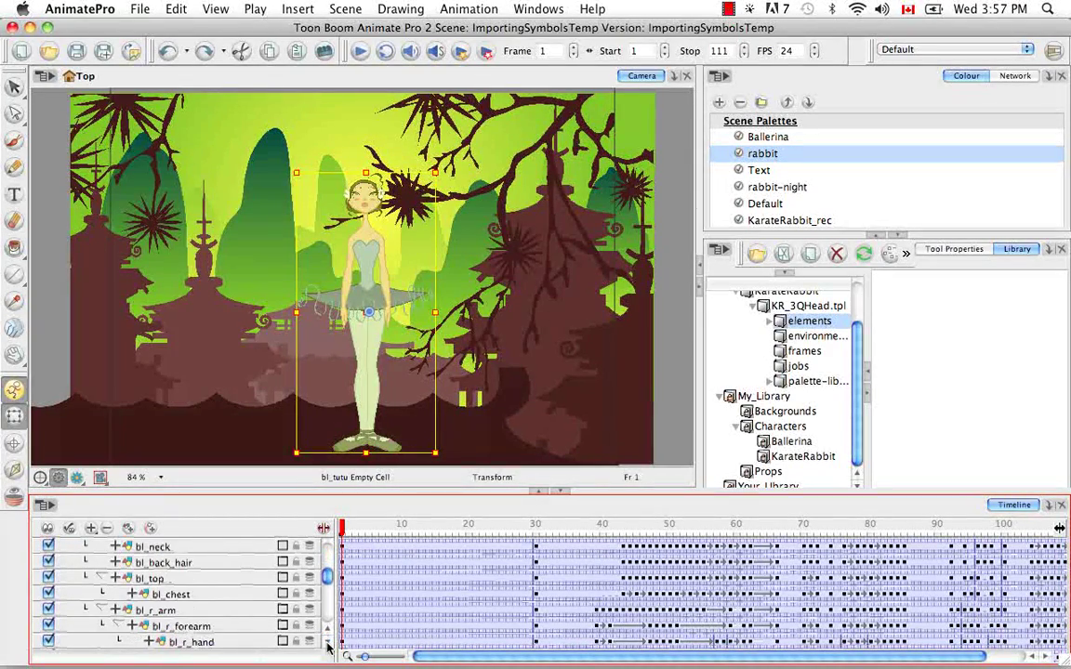
{"action": "left_click", "coordinate": [329, 648]}
{"action": "left_click", "coordinate": [329, 648]}
{"action": "left_click", "coordinate": [328, 648]}
{"action": "left_click", "coordinate": [328, 648]}
{"action": "left_click", "coordinate": [328, 647]}
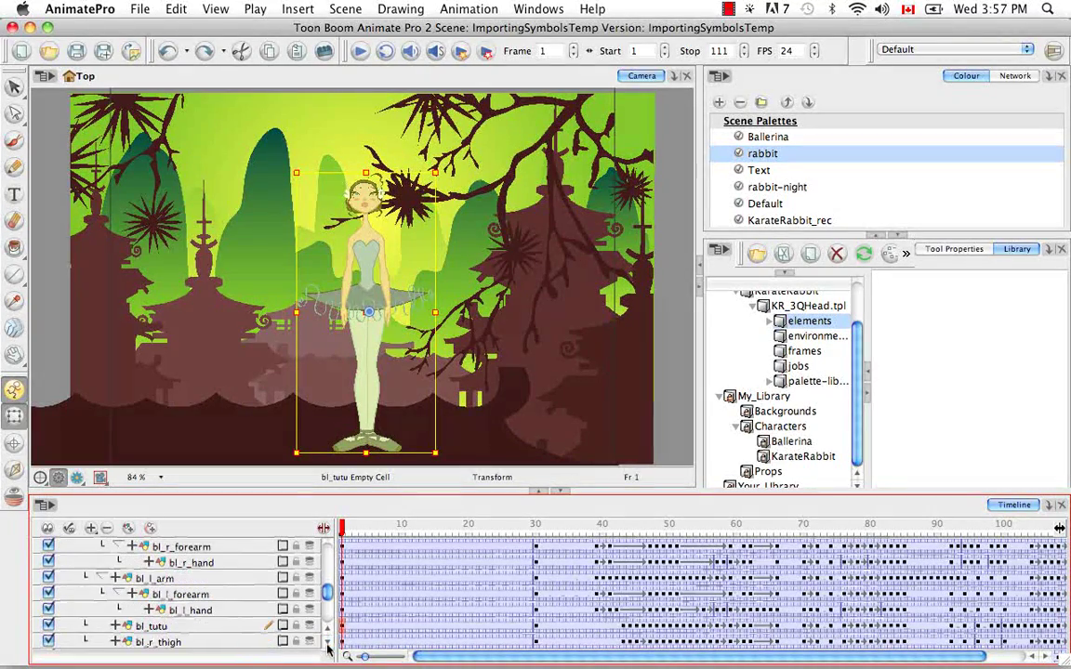
{"action": "left_click", "coordinate": [172, 628]}
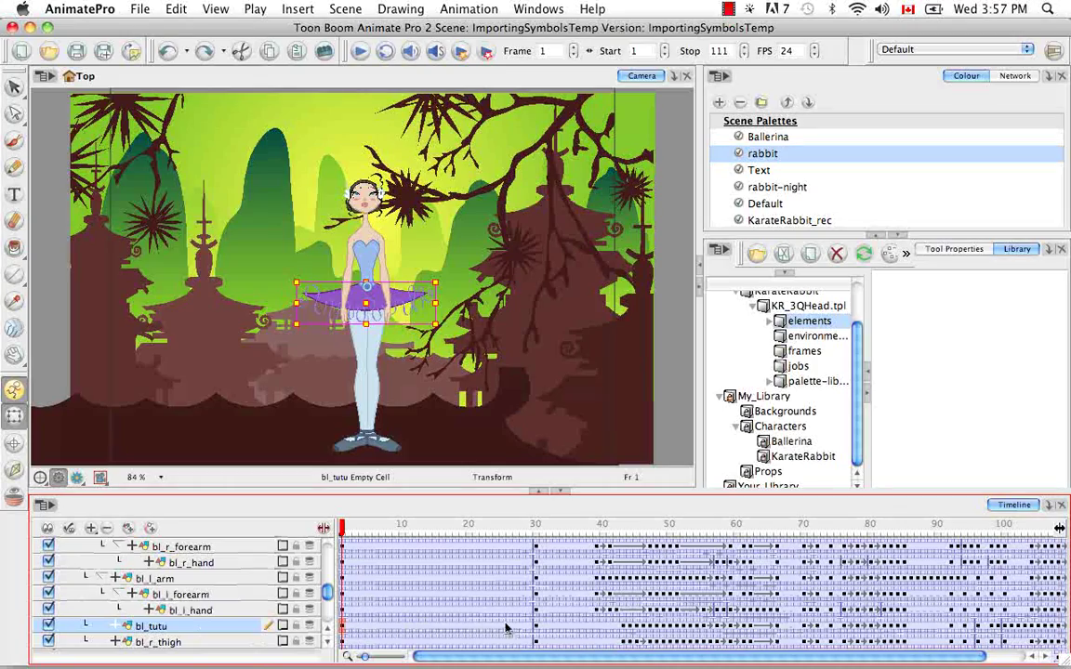
{"action": "left_click", "coordinate": [371, 628]}
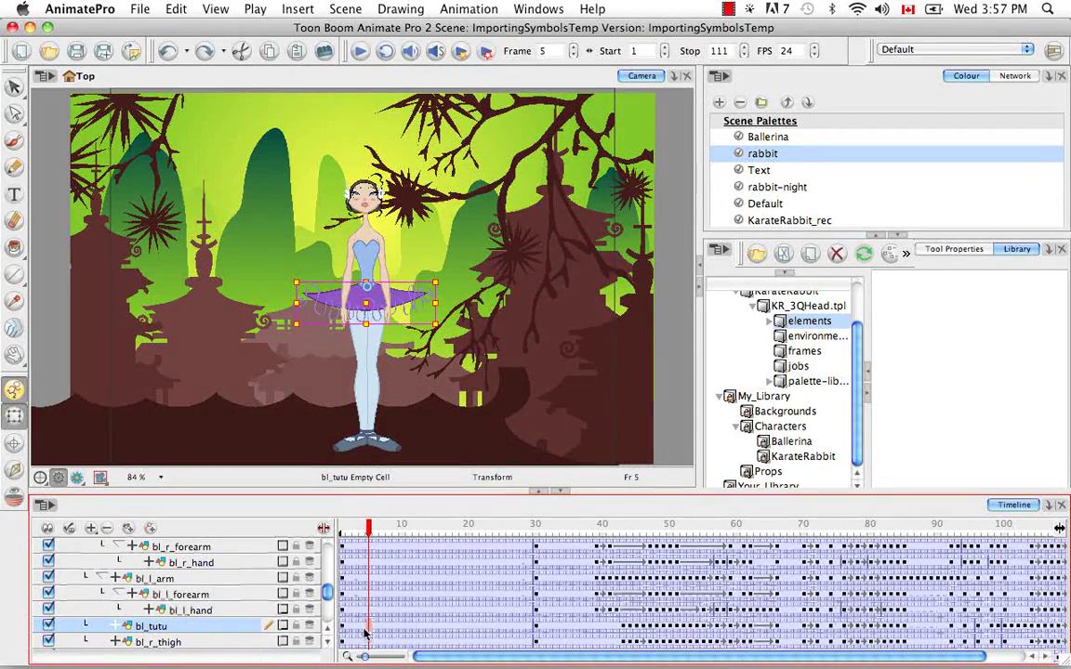
Enter the bl_tutu symbol and scrub through its tutu drawings, returning to frame 1.
{"action": "double_click", "coordinate": [366, 630]}
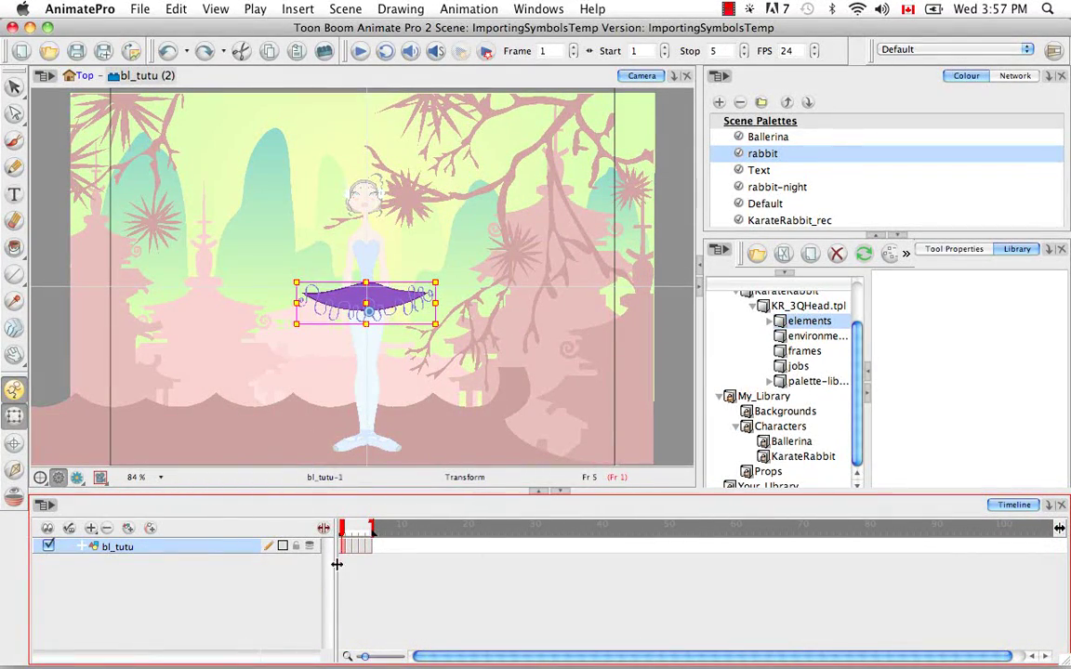
{"action": "left_click_drag", "start_coordinate": [350, 549], "coordinate": [369, 549]}
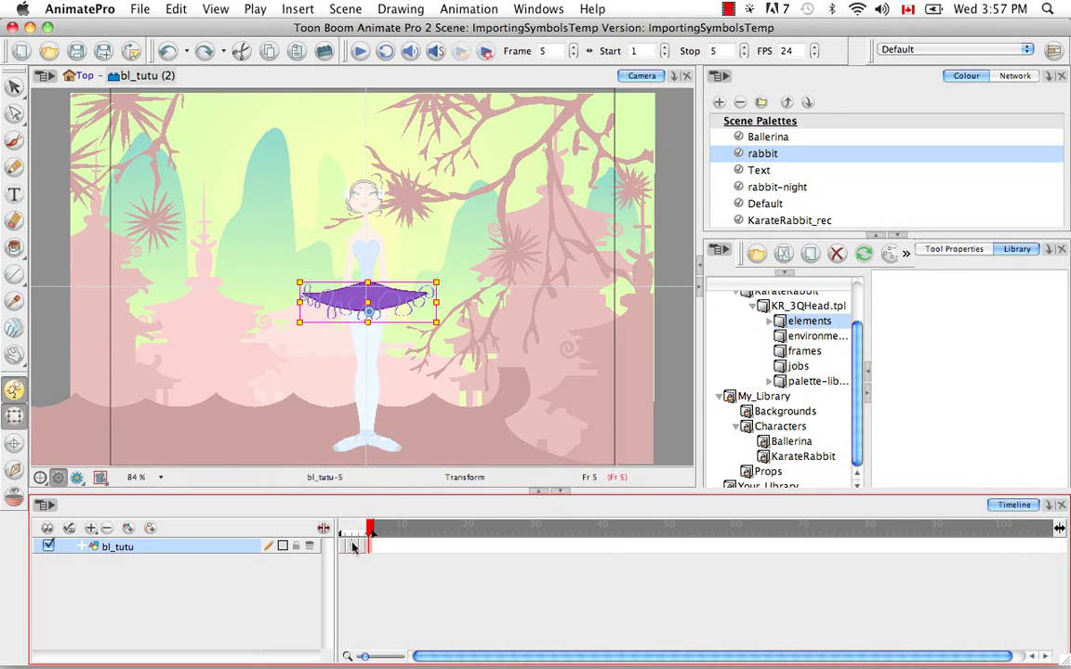
{"action": "left_click_drag", "start_coordinate": [369, 530], "coordinate": [343, 528]}
{"action": "left_click", "coordinate": [360, 579]}
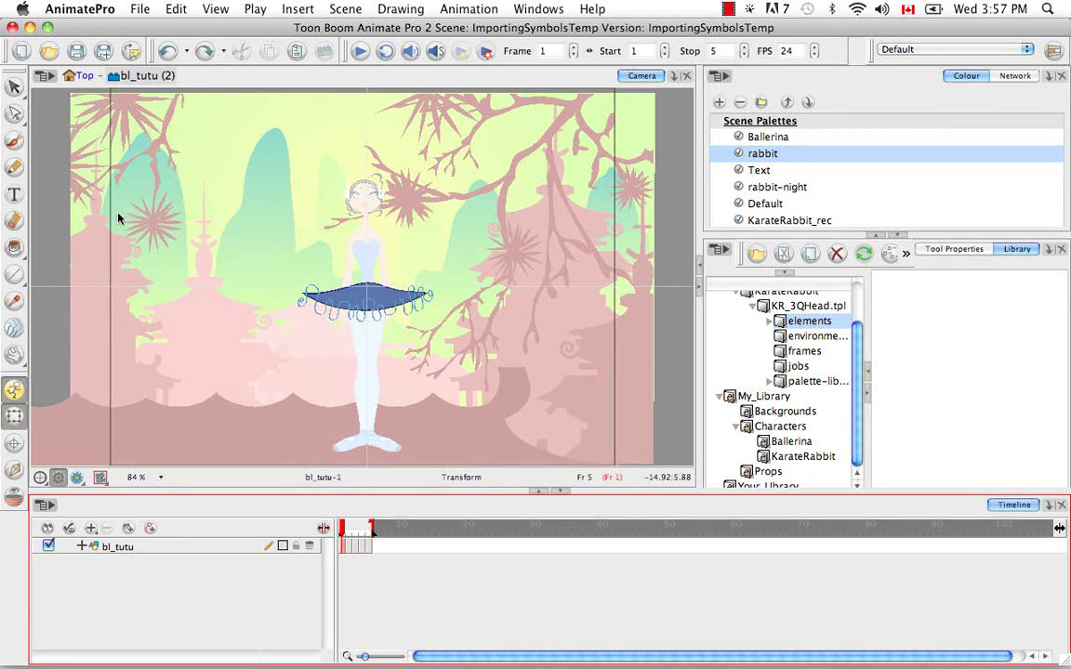
Return to the top-level scene and bring the bl_tutu layer into view in the Timeline.
{"action": "left_click", "coordinate": [83, 76]}
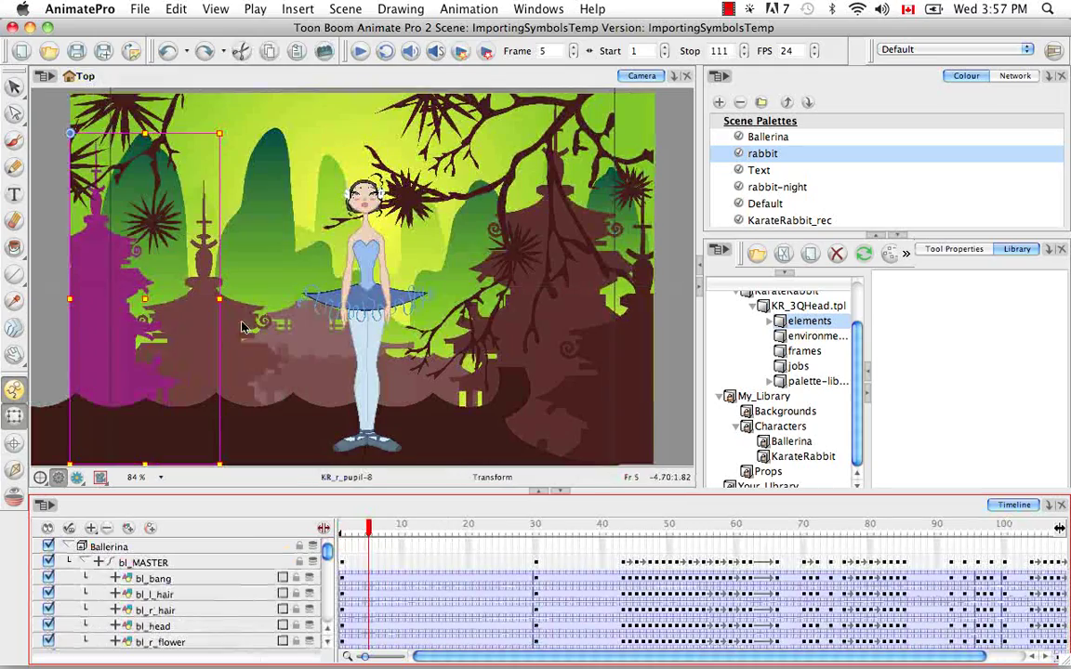
{"action": "left_click", "coordinate": [54, 182]}
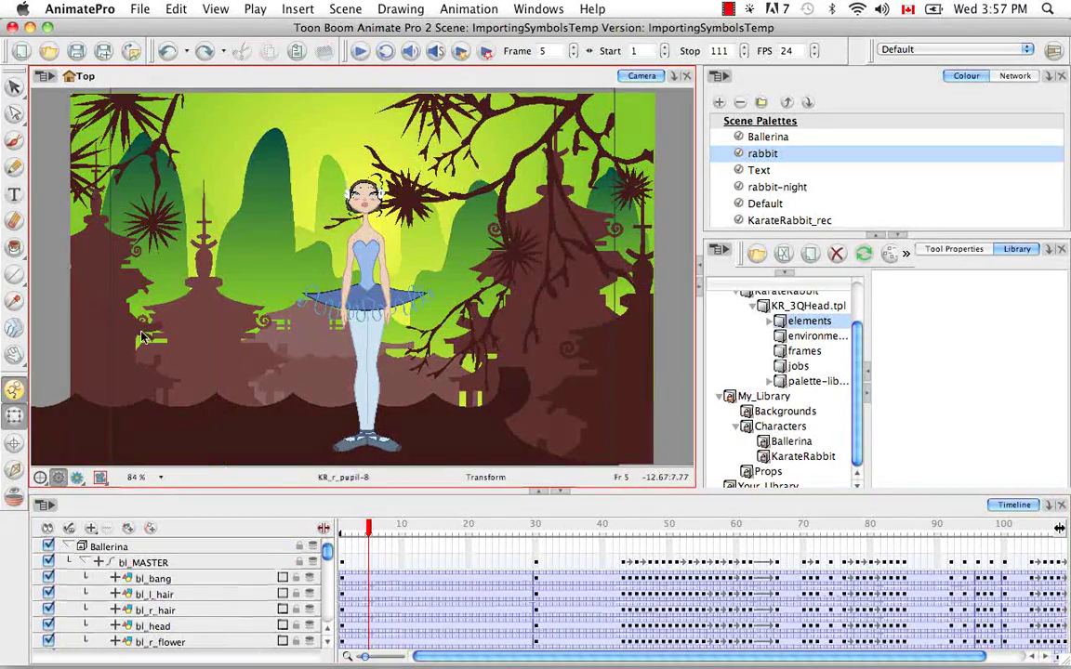
{"action": "left_click", "coordinate": [326, 645]}
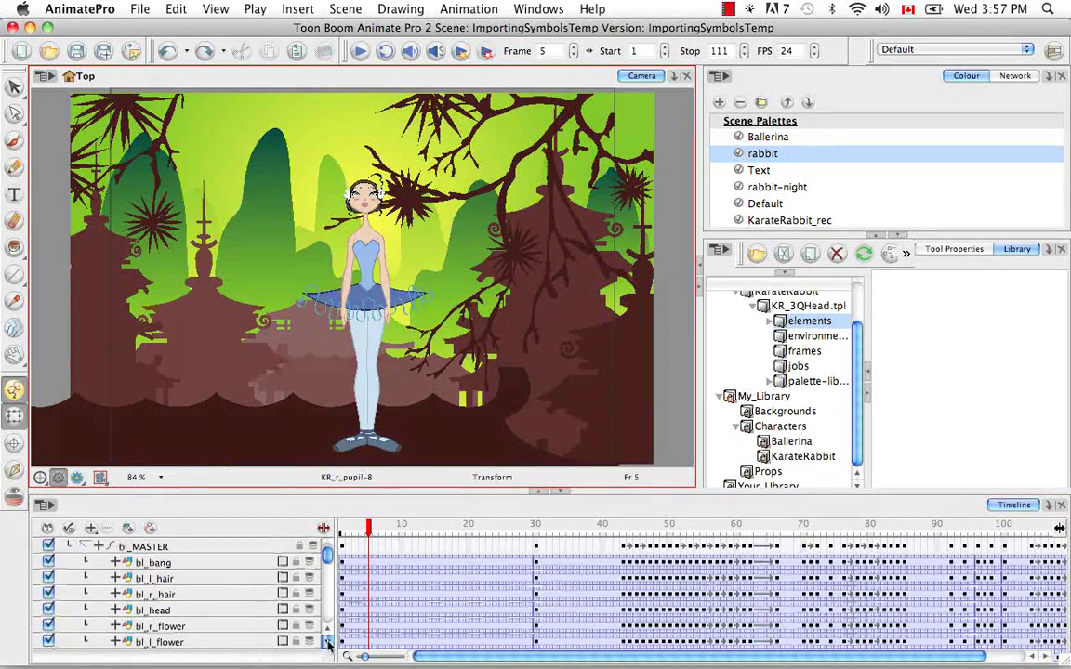
{"action": "left_click", "coordinate": [326, 645]}
{"action": "left_click", "coordinate": [326, 645]}
{"action": "left_click", "coordinate": [326, 645]}
{"action": "left_click", "coordinate": [327, 645]}
{"action": "left_click", "coordinate": [327, 645]}
{"action": "left_click", "coordinate": [326, 645]}
{"action": "left_click", "coordinate": [327, 645]}
{"action": "left_click", "coordinate": [326, 645]}
{"action": "left_click", "coordinate": [326, 645]}
{"action": "left_click", "coordinate": [326, 645]}
{"action": "left_click", "coordinate": [326, 645]}
{"action": "left_click", "coordinate": [326, 645]}
{"action": "left_click", "coordinate": [326, 645]}
Expand the bl_tutu symbol via Edit > Expand Symbol and reveal its new bl_tutu_1 layer.
{"action": "left_click", "coordinate": [204, 611]}
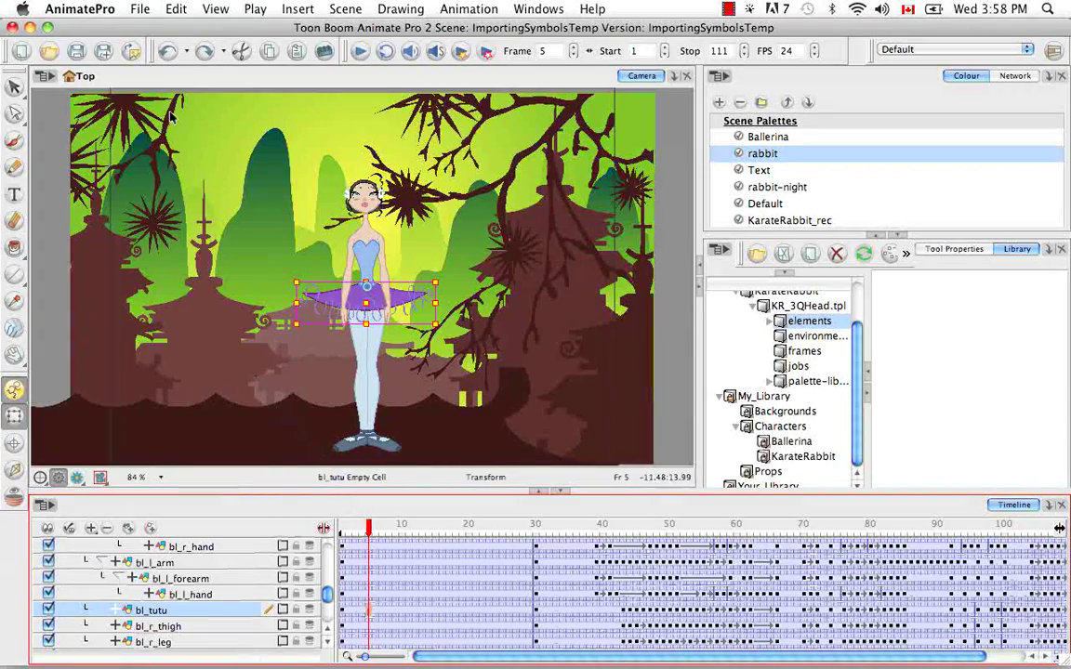
{"action": "left_click", "coordinate": [176, 11]}
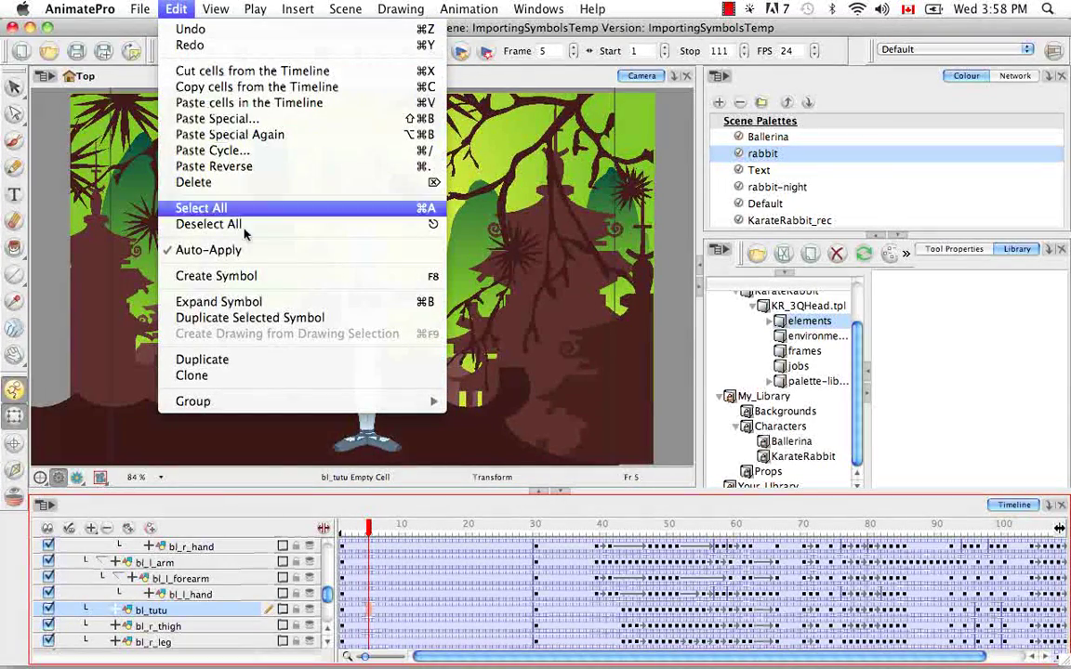
{"action": "left_click", "coordinate": [401, 304]}
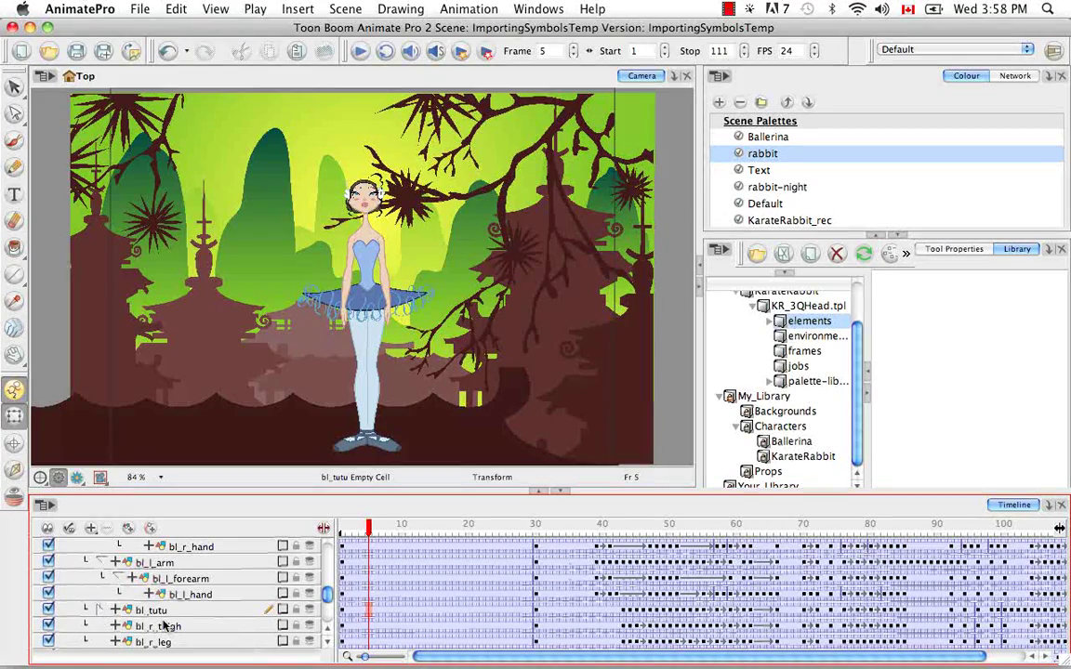
{"action": "left_click", "coordinate": [100, 611]}
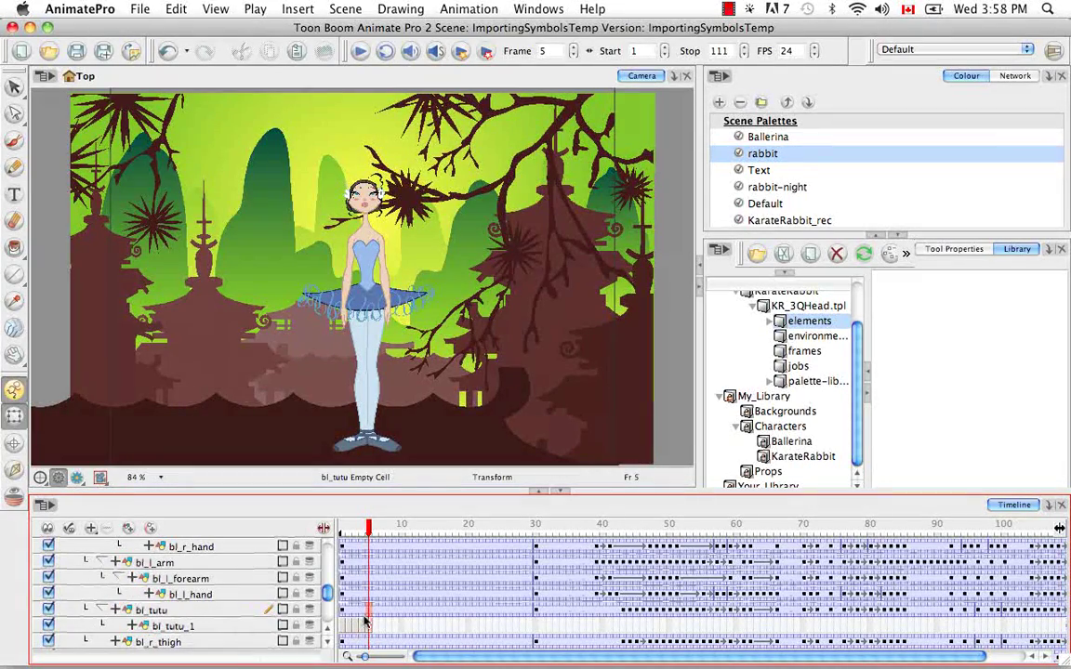
{"action": "left_click", "coordinate": [100, 609]}
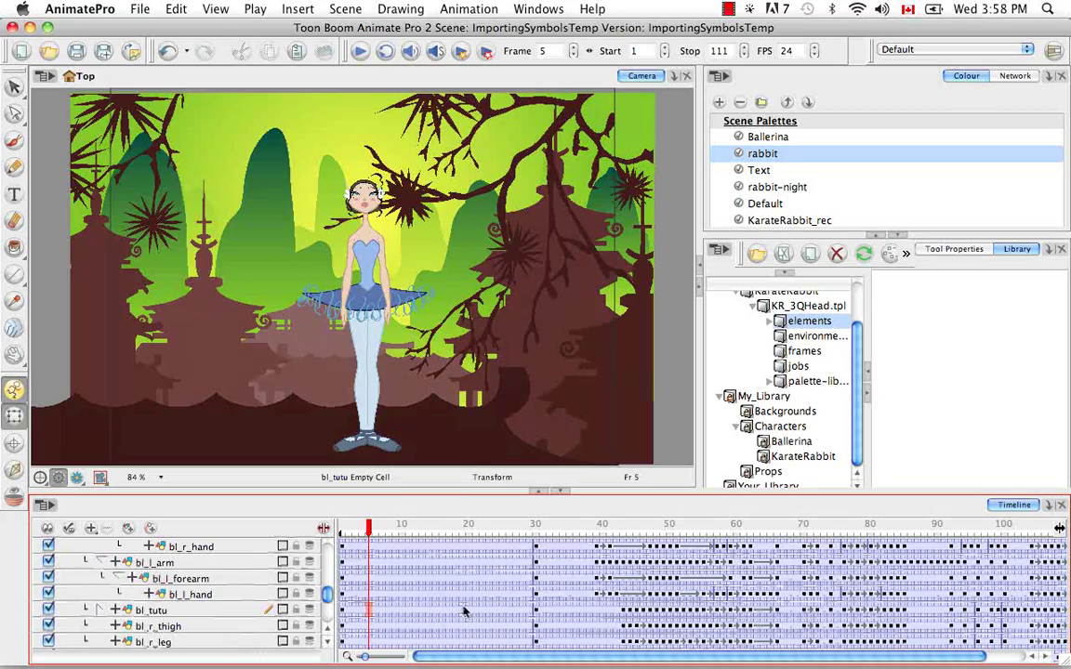
{"action": "left_click", "coordinate": [101, 609]}
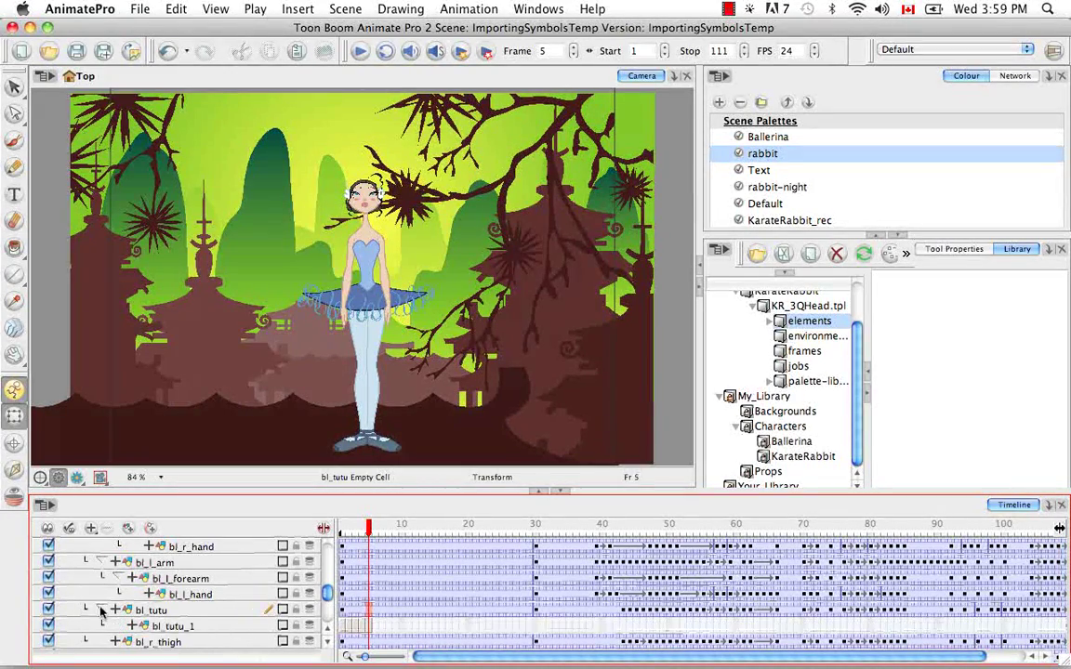